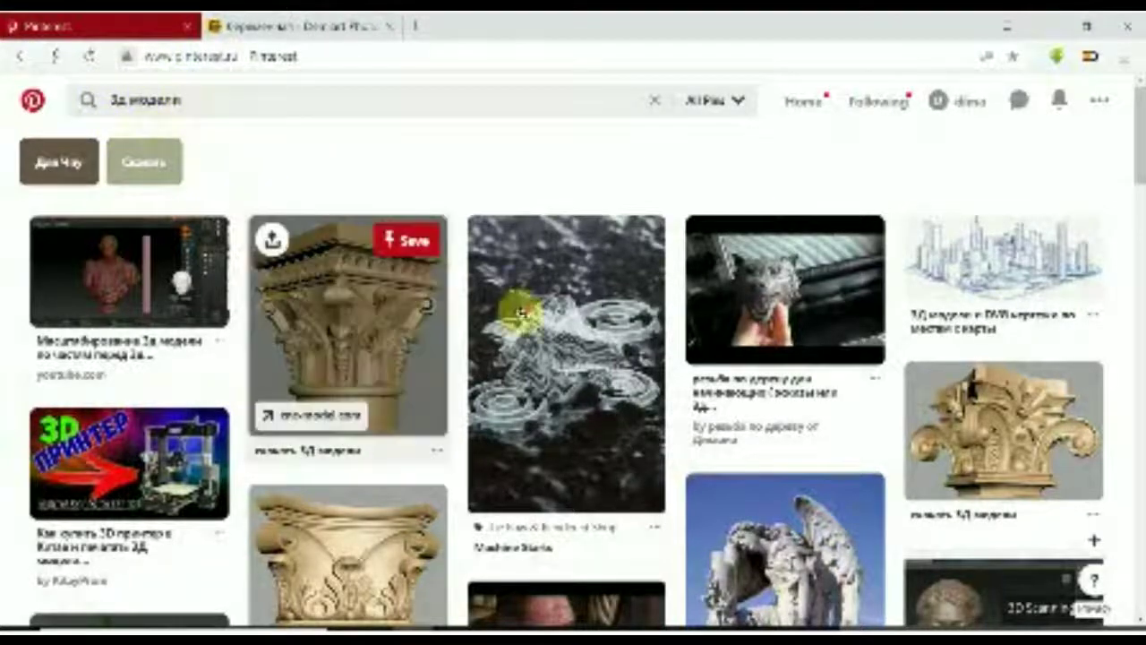
Open the grayscale figure relief pin and browse its More like this grid
scroll(524, 313, "down", 1)
scroll(555, 344, "down", 5)
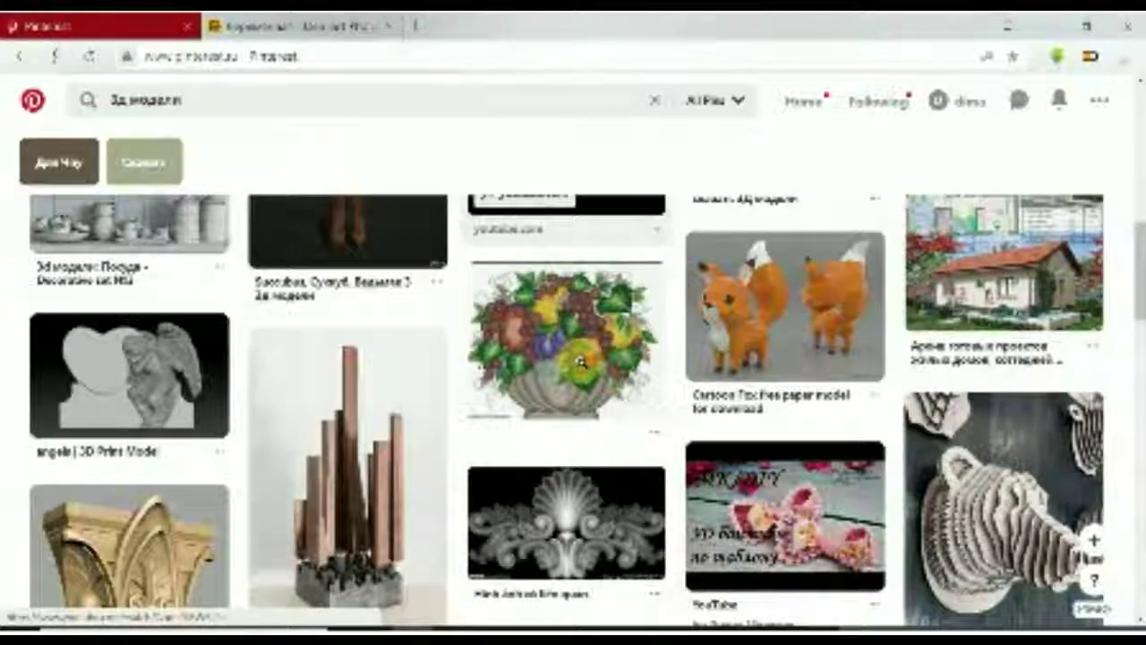
scroll(582, 358, "down", 5)
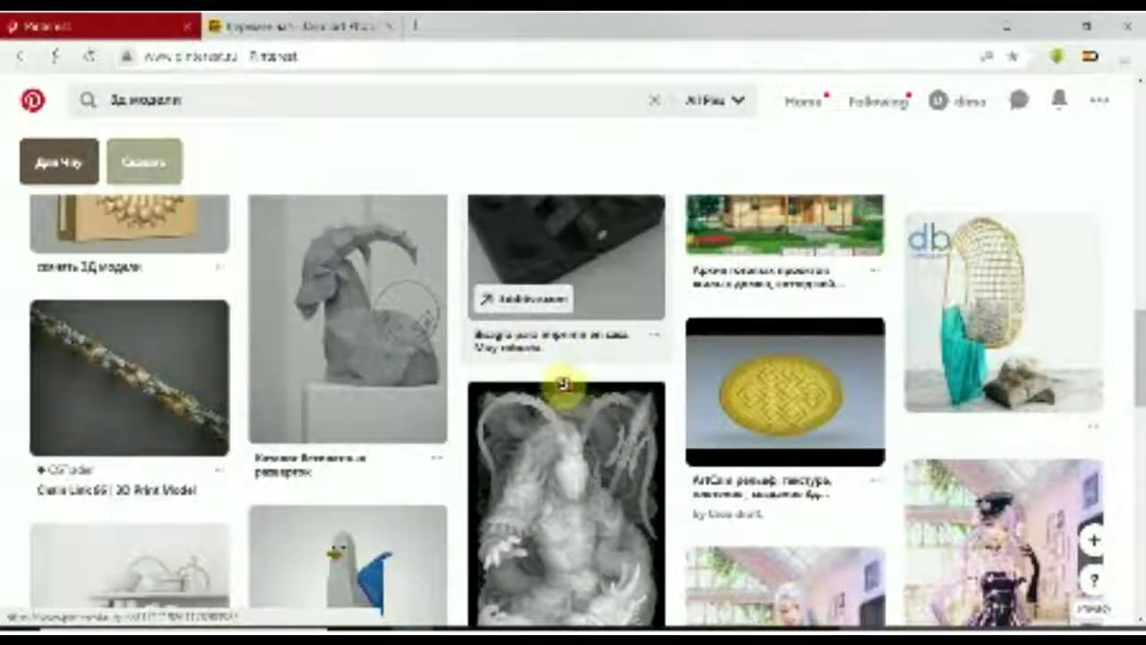
left_click(474, 394)
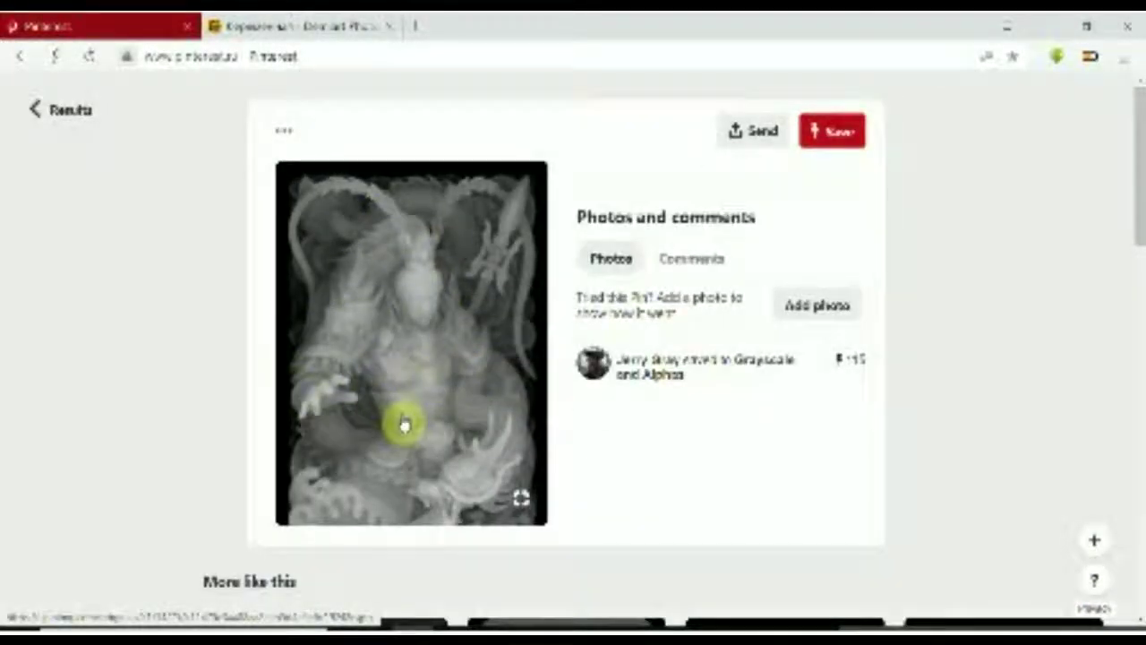
scroll(405, 411, "down", 2)
scroll(407, 415, "down", 2)
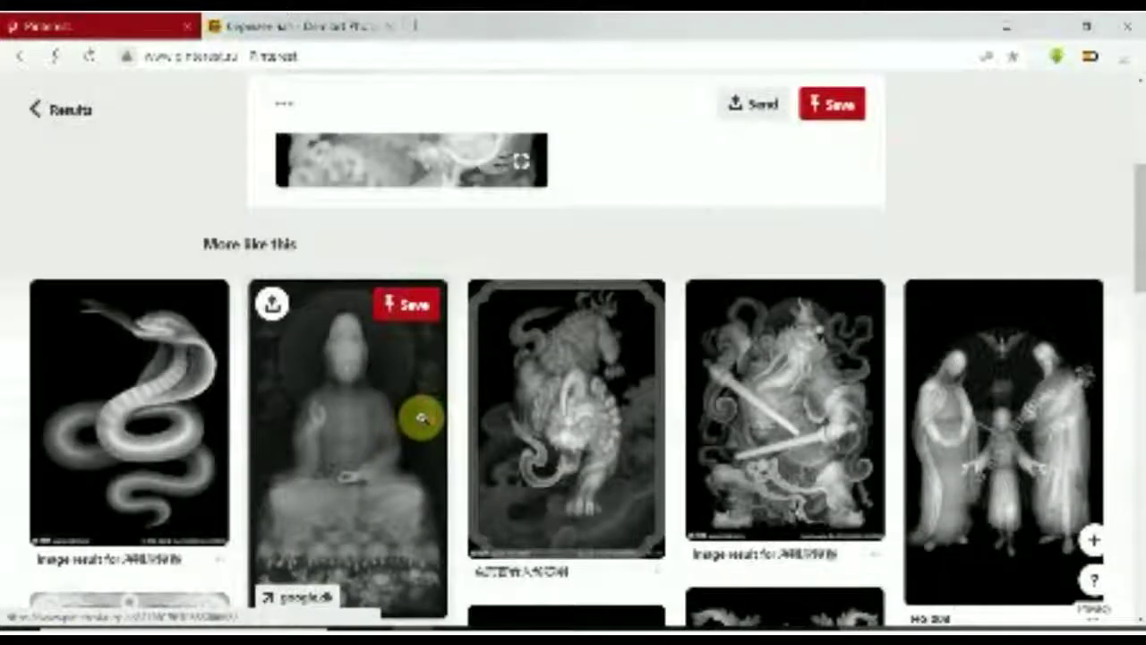
scroll(421, 418, "down", 5)
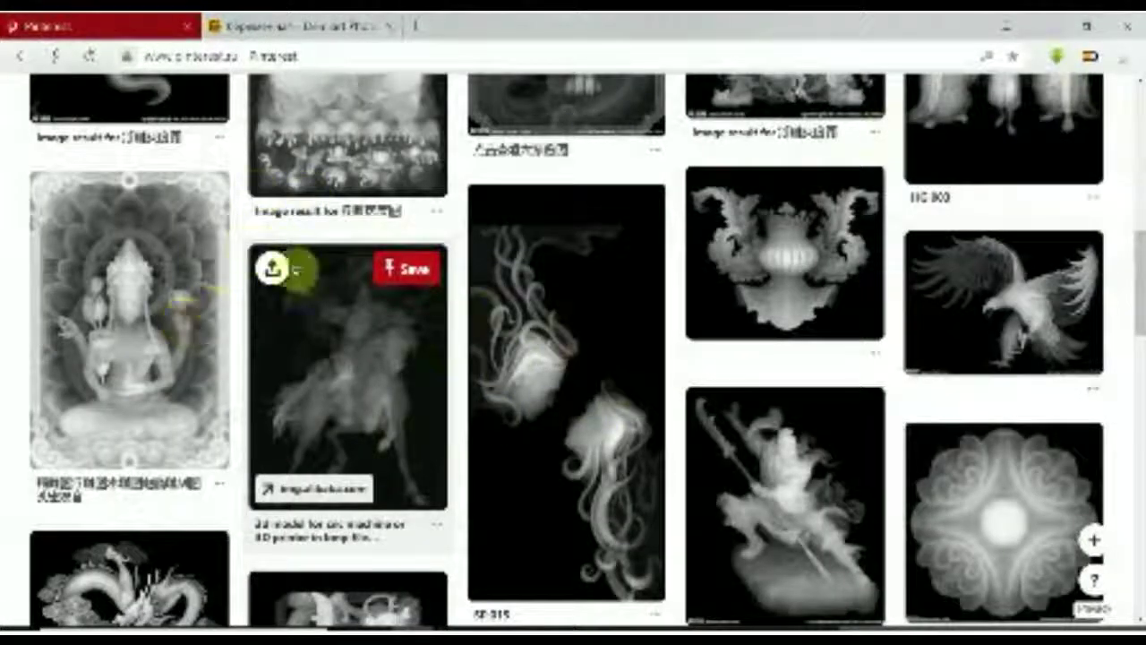
scroll(277, 331, "down", 2)
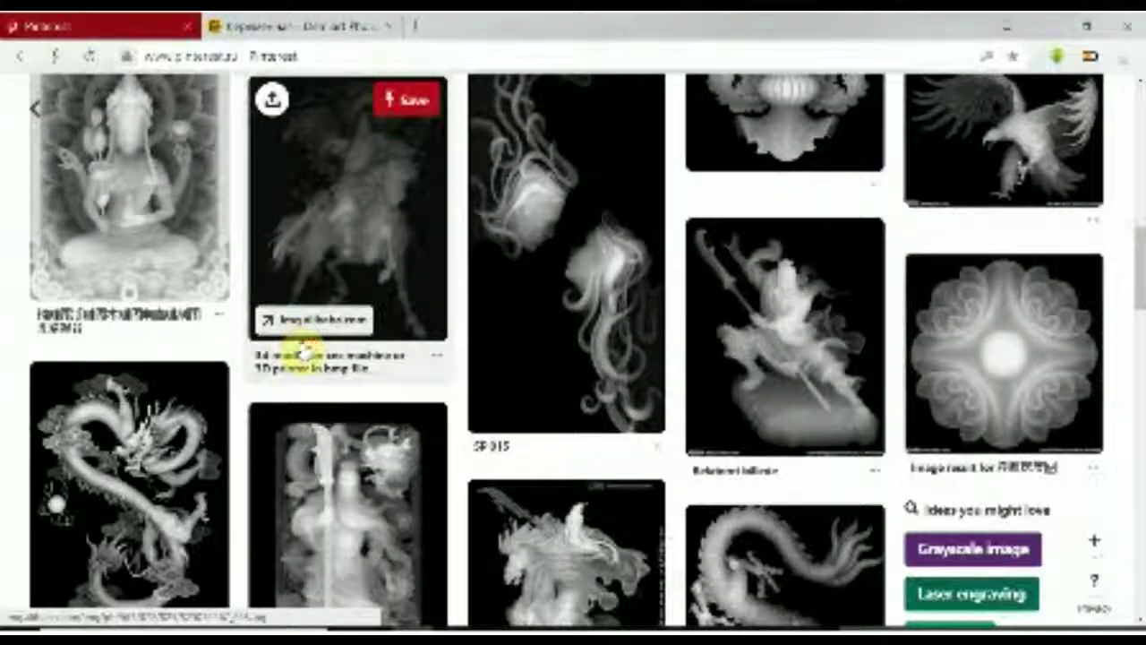
scroll(20, 63, "down", 3)
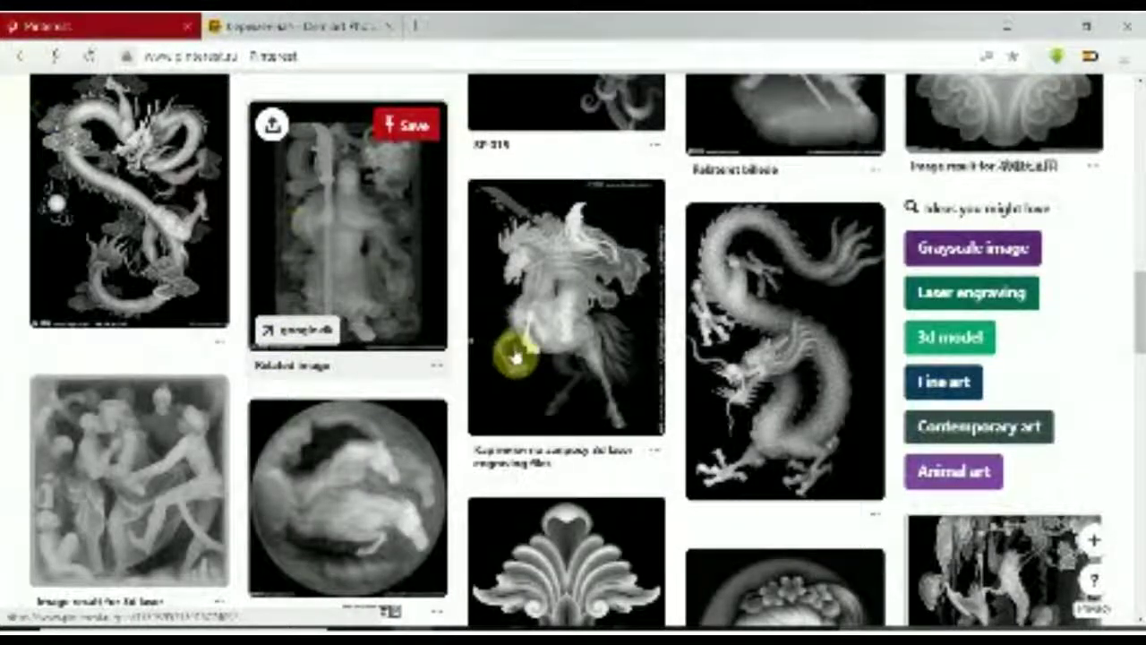
scroll(511, 350, "down", 1)
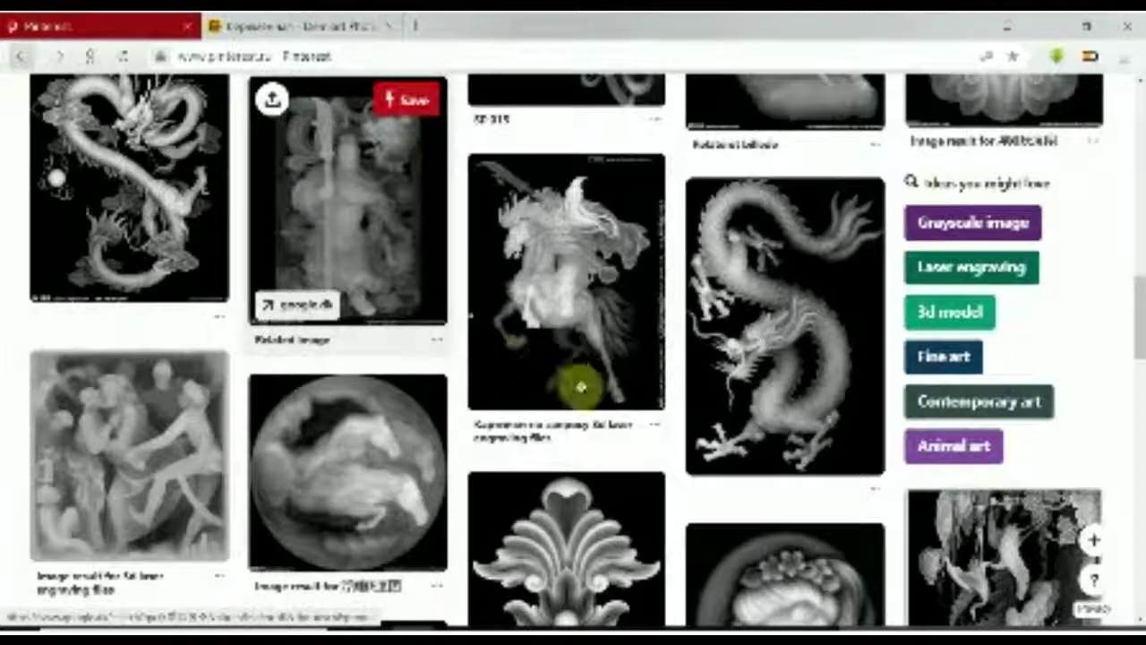
Return to the 3д модели results and open the grayscale ornament relief pin
key("alt+Left")
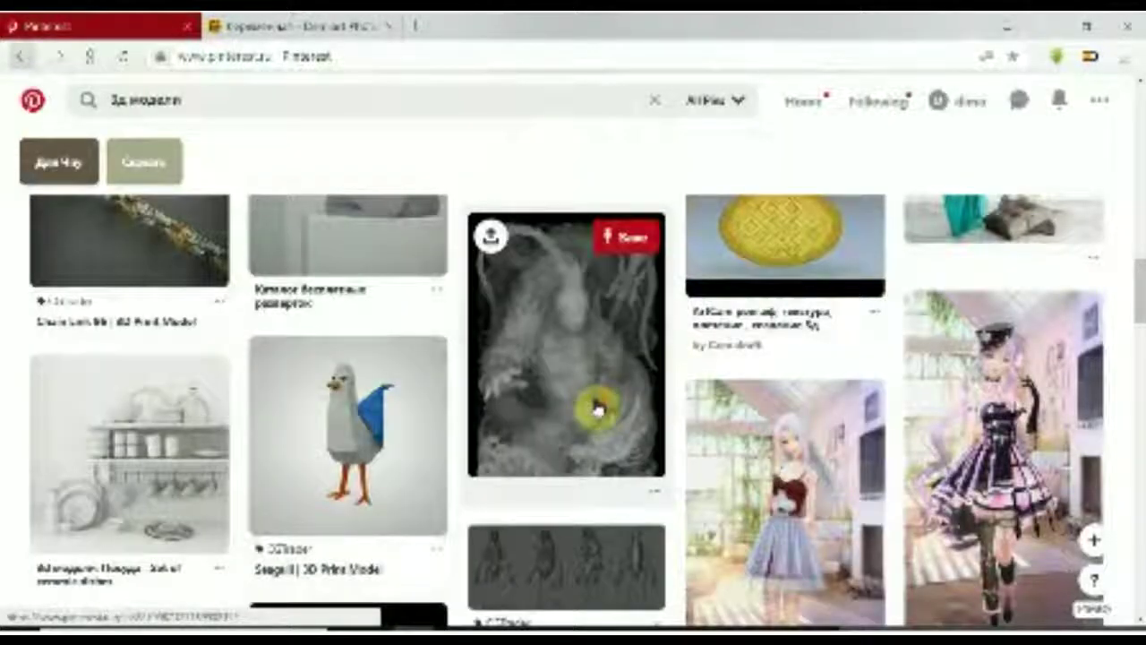
scroll(581, 421, "down", 5)
left_click(559, 440)
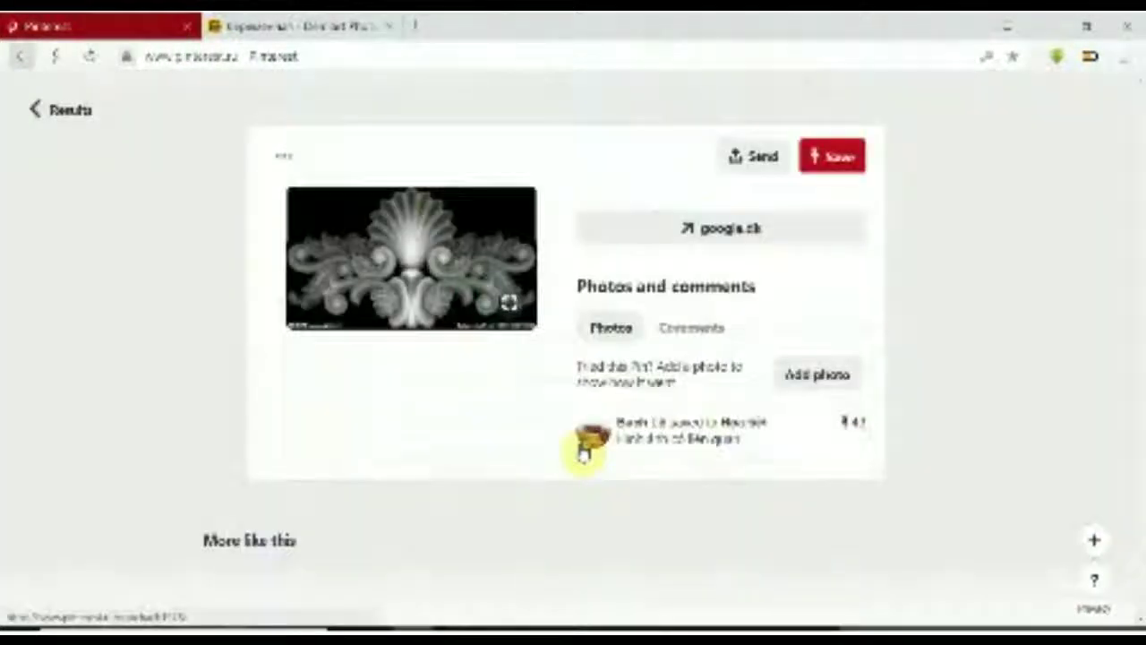
scroll(413, 334, "down", 3)
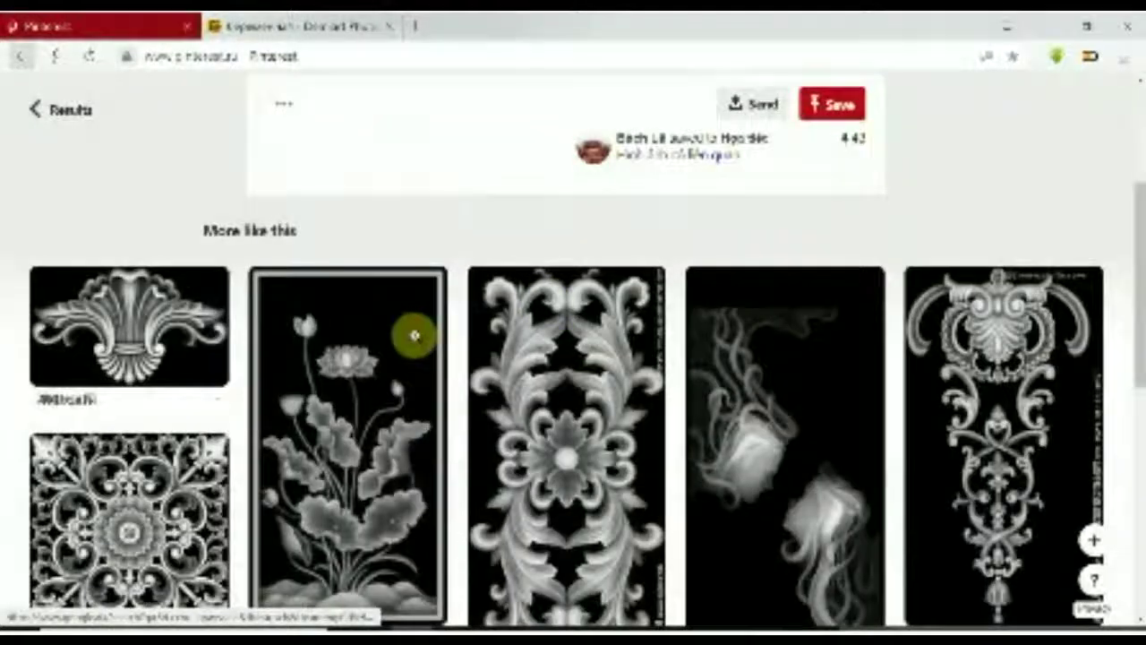
scroll(653, 146, "down", 3)
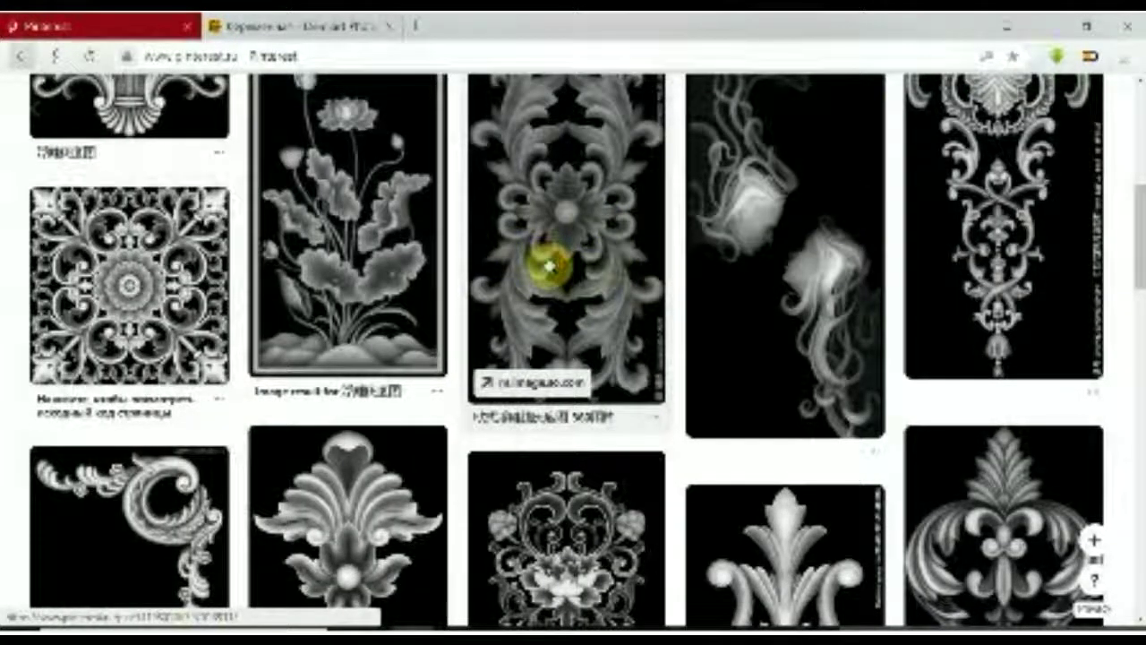
scroll(358, 281, "down", 4)
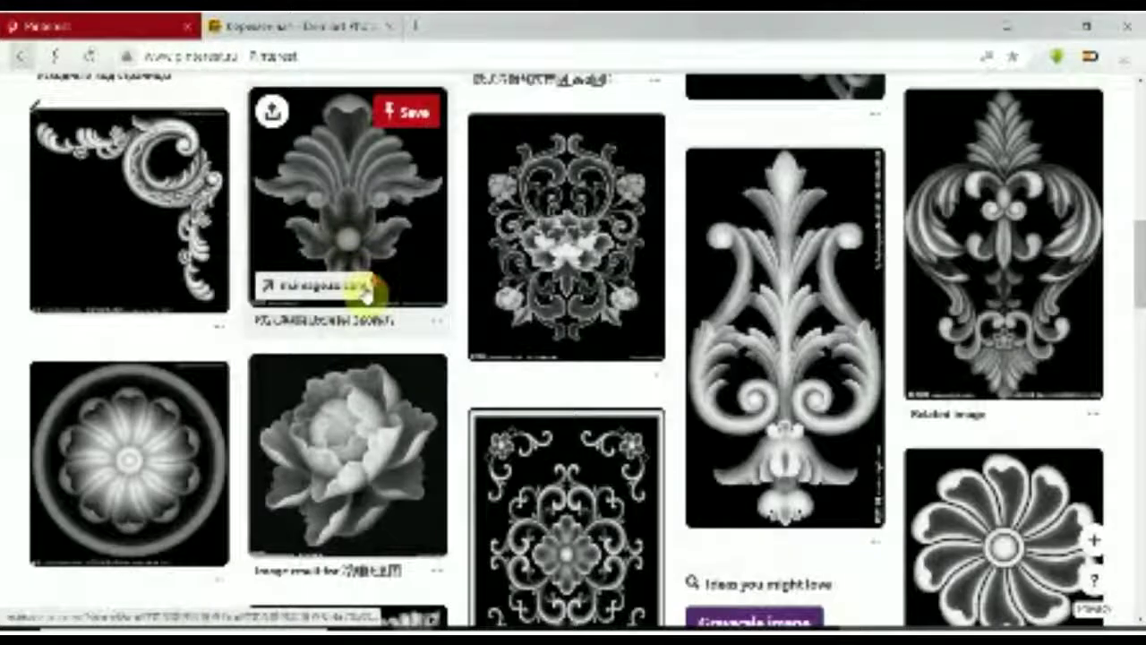
scroll(174, 242, "down", 2)
scroll(582, 319, "down", 3)
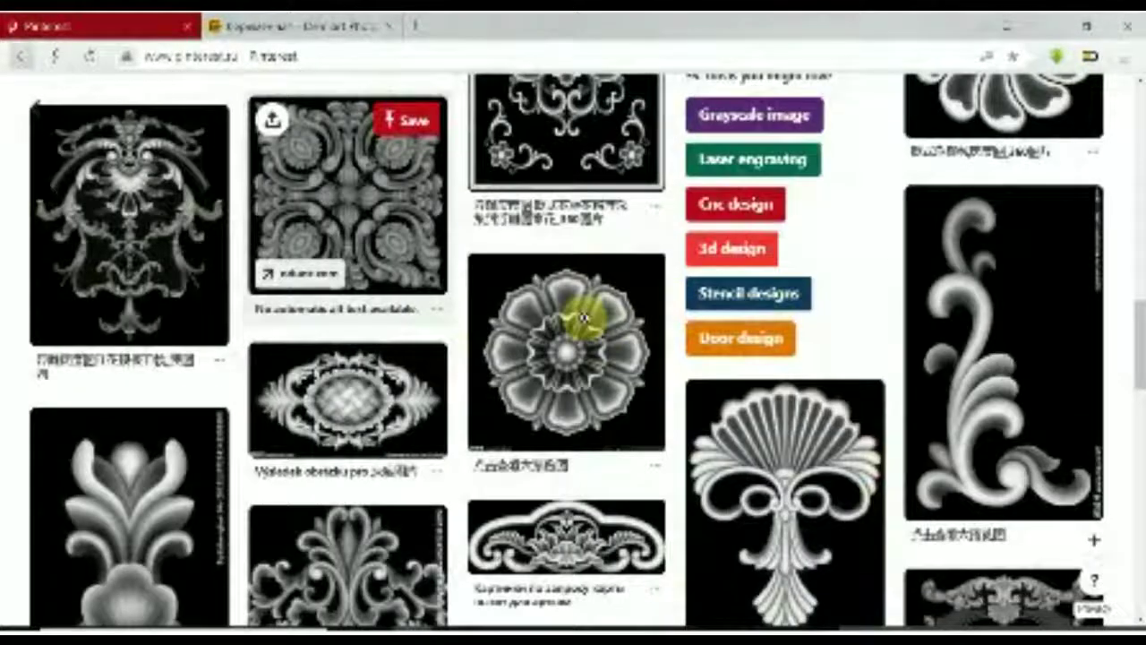
scroll(599, 325, "down", 4)
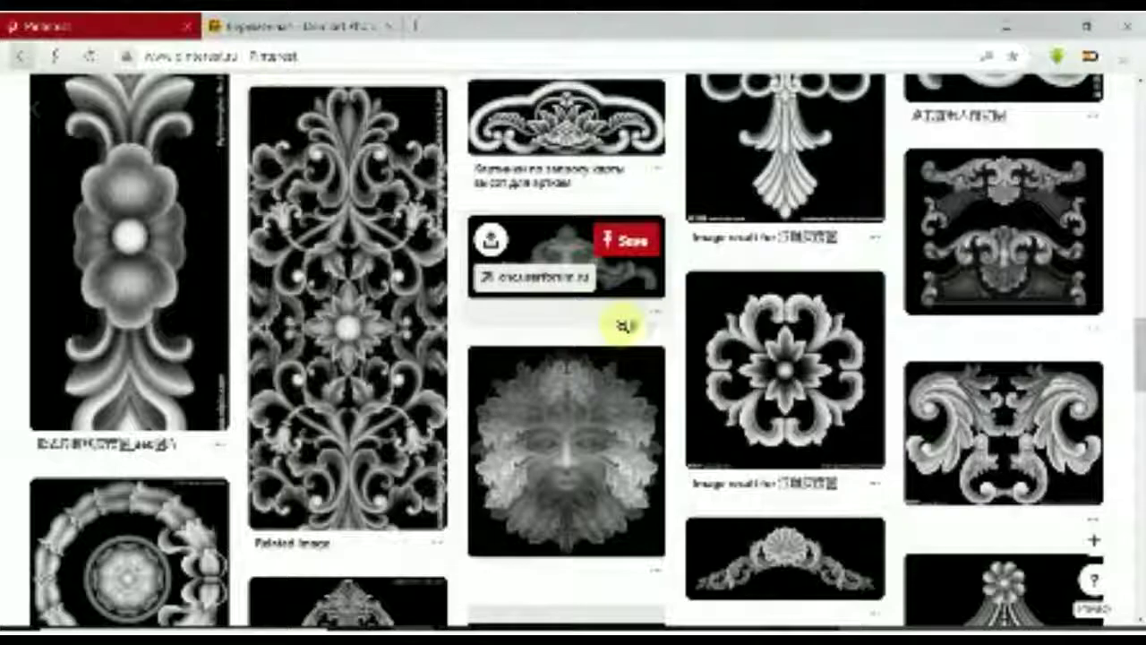
scroll(618, 321, "down", 2)
scroll(385, 85, "up", 4)
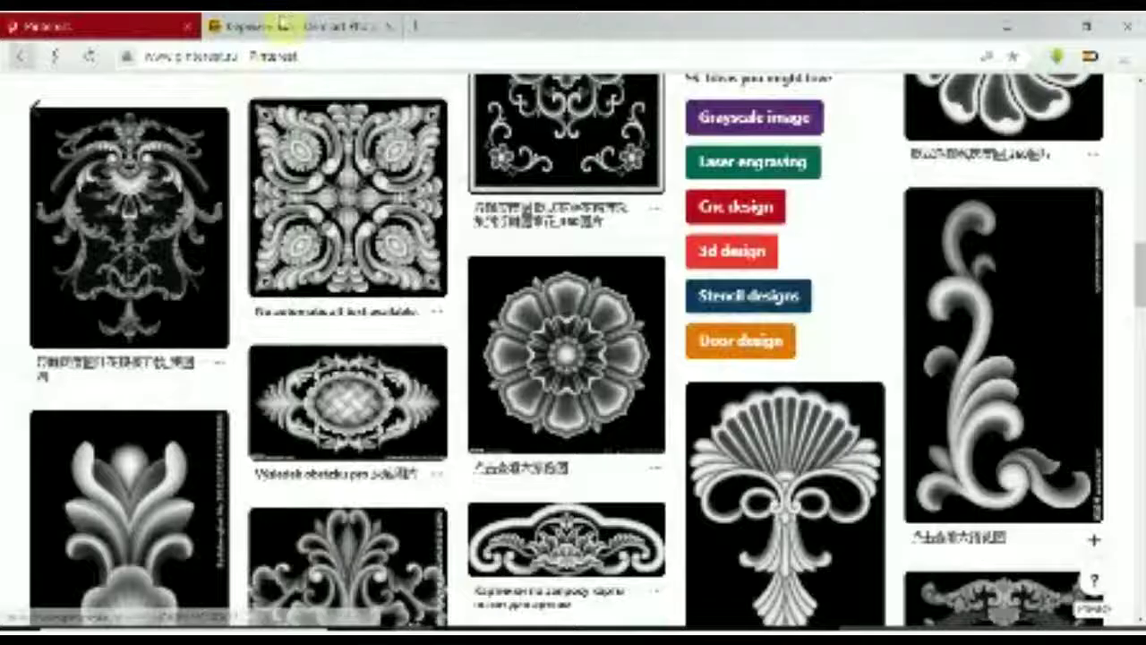
left_click(290, 27)
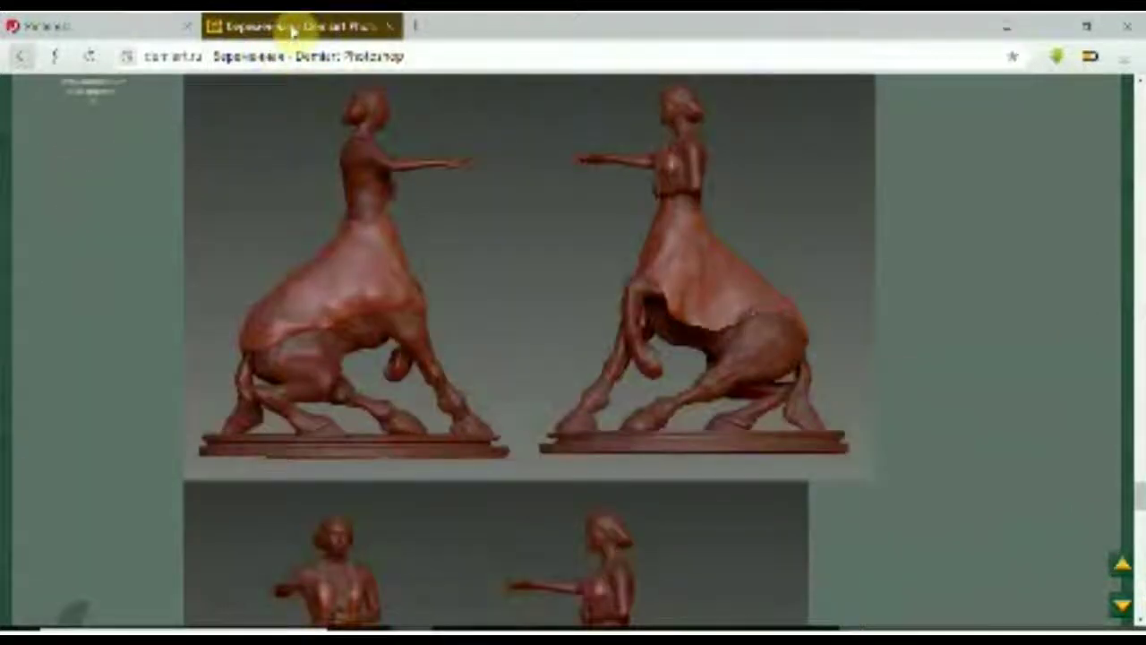
Go up to the Demiart 3D section and open the '3D Работы: WIP' subforum
scroll(323, 125, "up", 10)
scroll(335, 188, "up", 10)
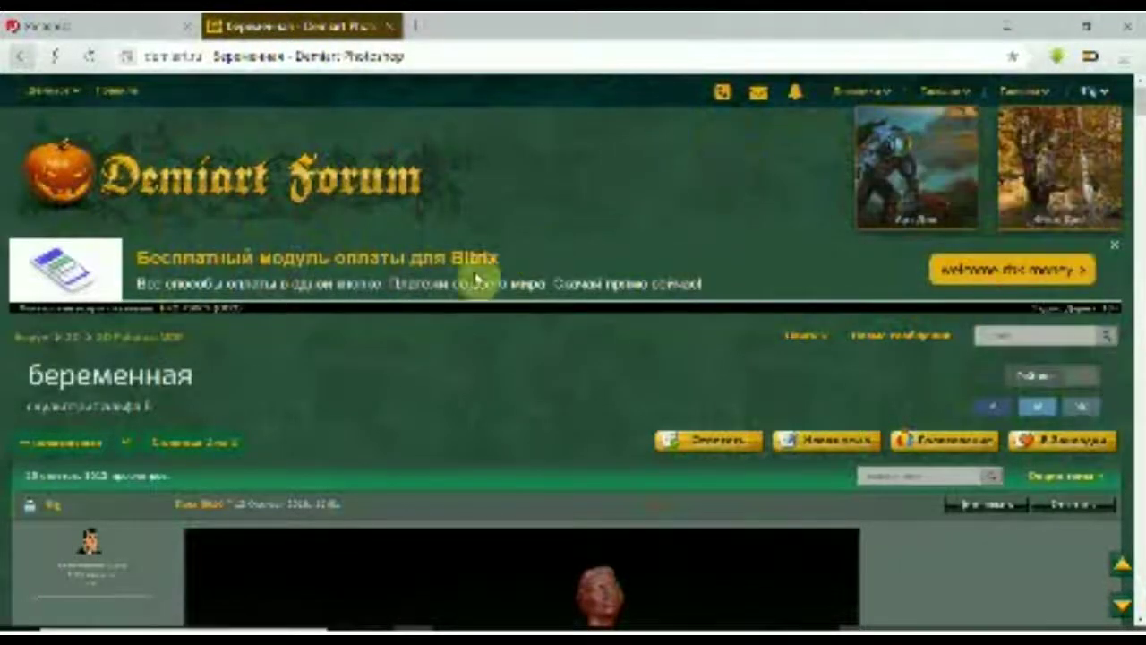
left_click(81, 340)
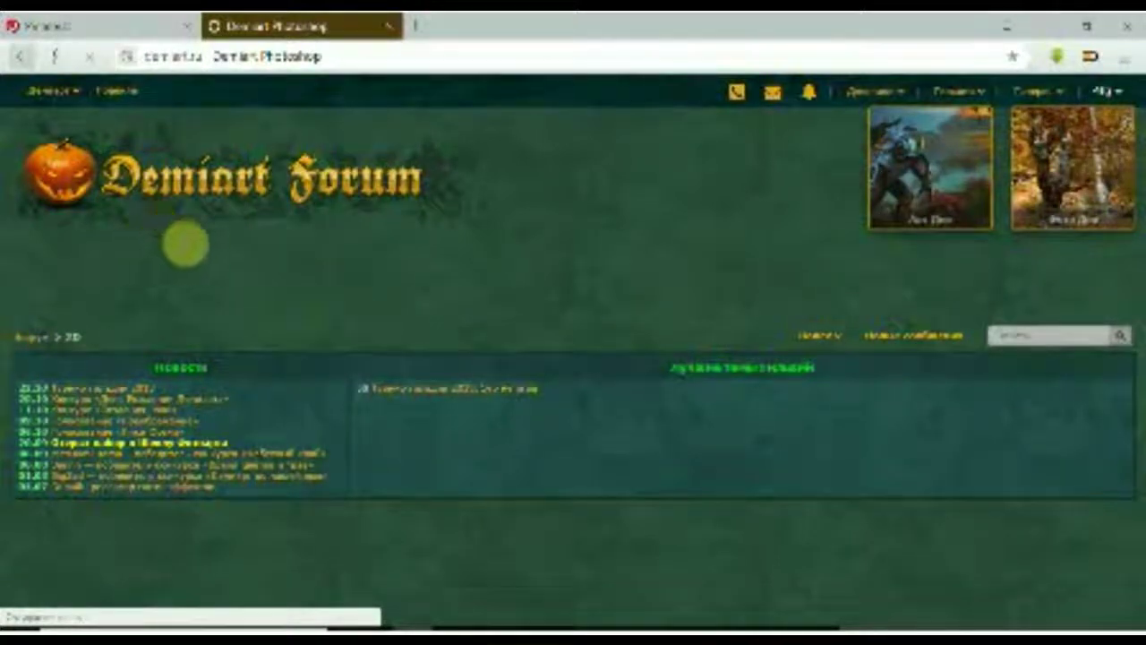
scroll(186, 244, "down", 10)
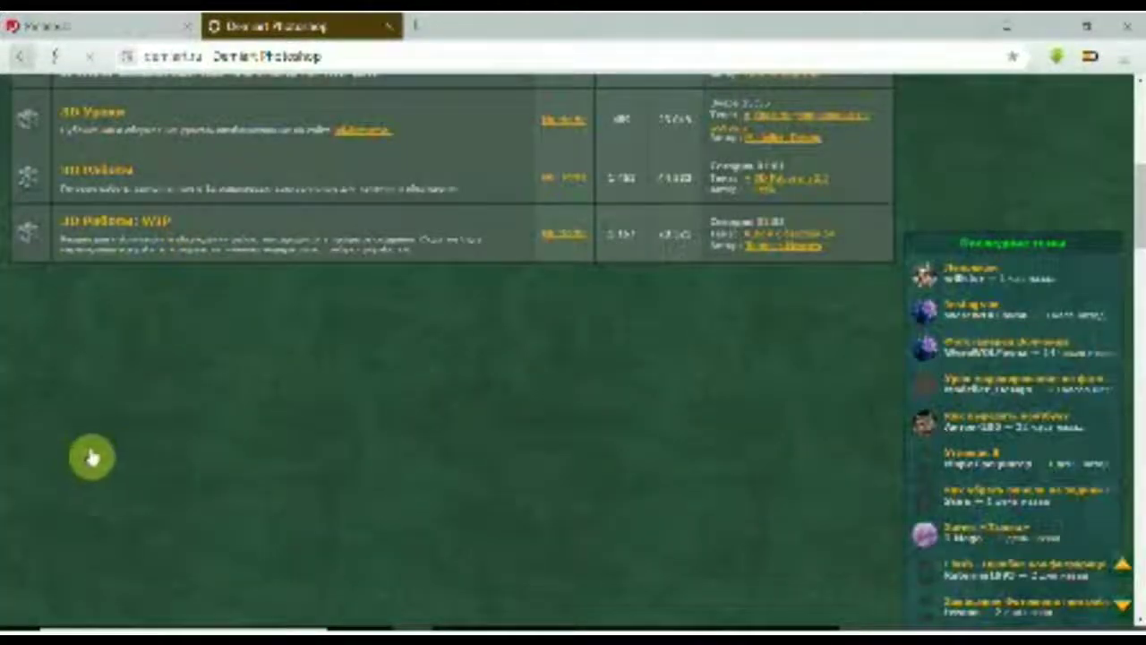
scroll(123, 396, "up", 4)
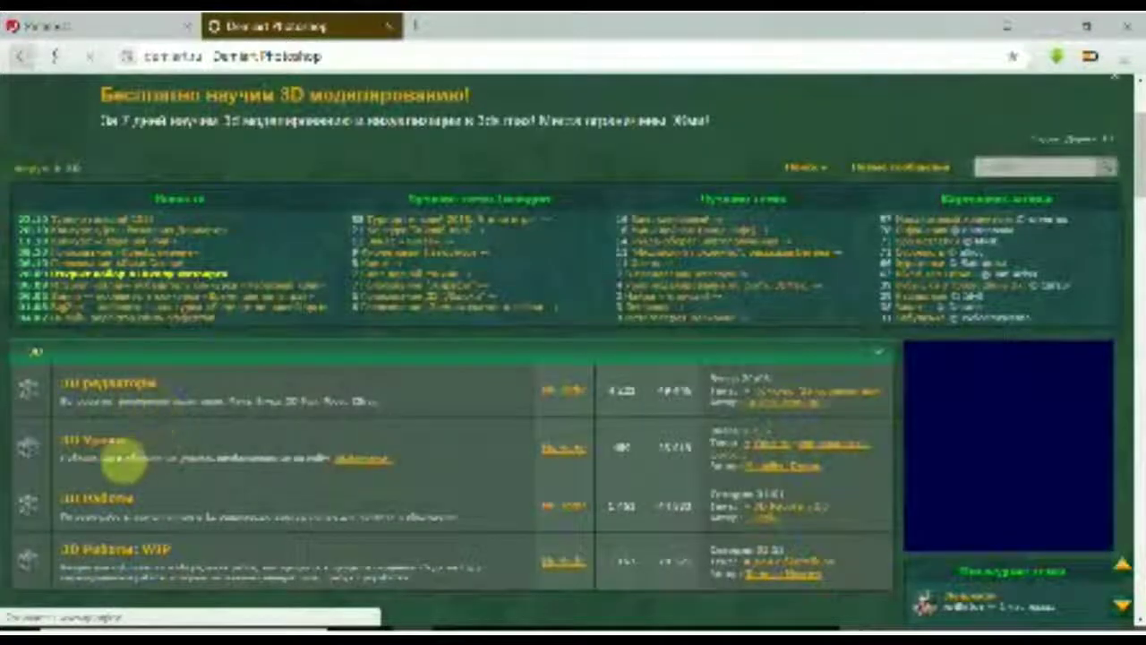
scroll(98, 358, "down", 2)
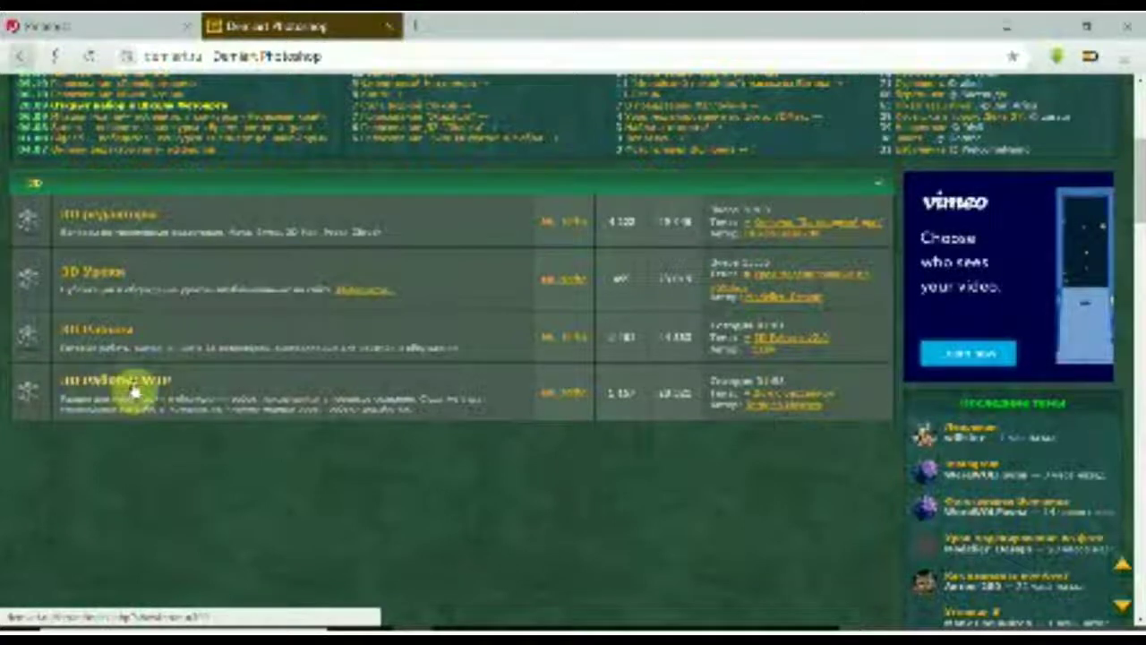
left_click(119, 390)
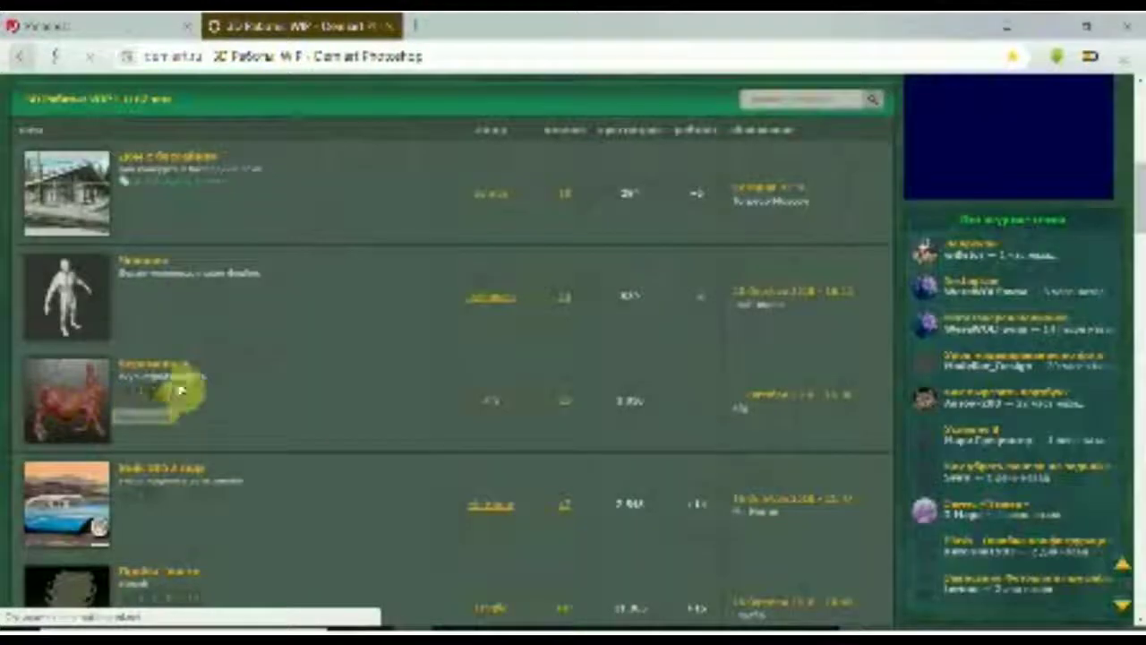
left_click(179, 391)
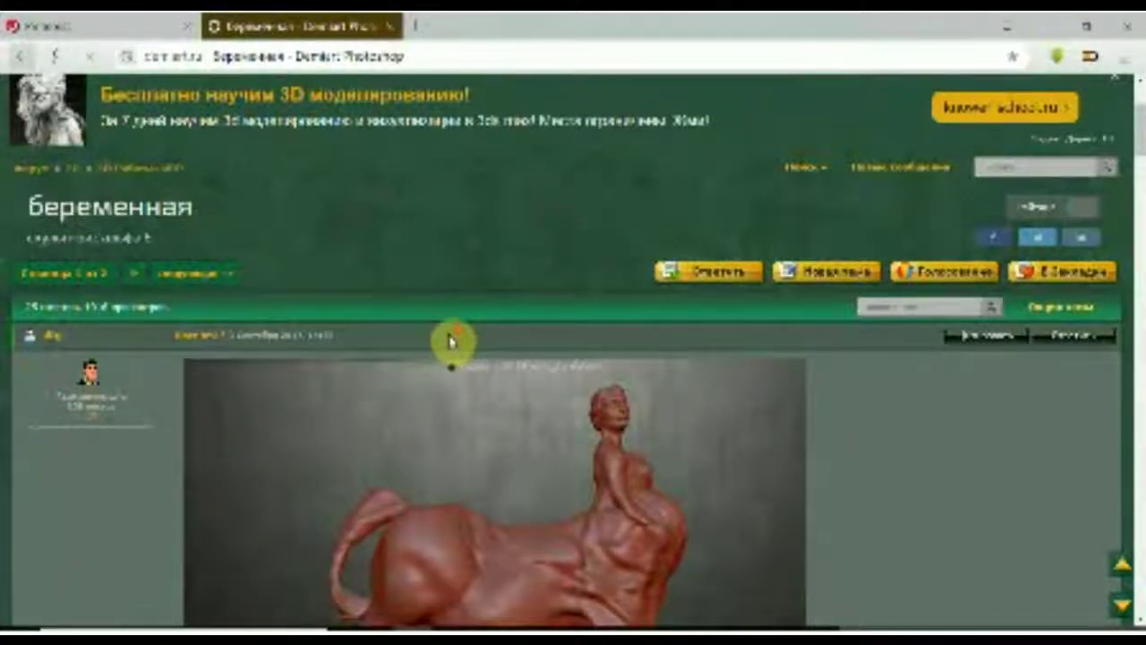
scroll(450, 340, "down", 10)
scroll(451, 342, "down", 5)
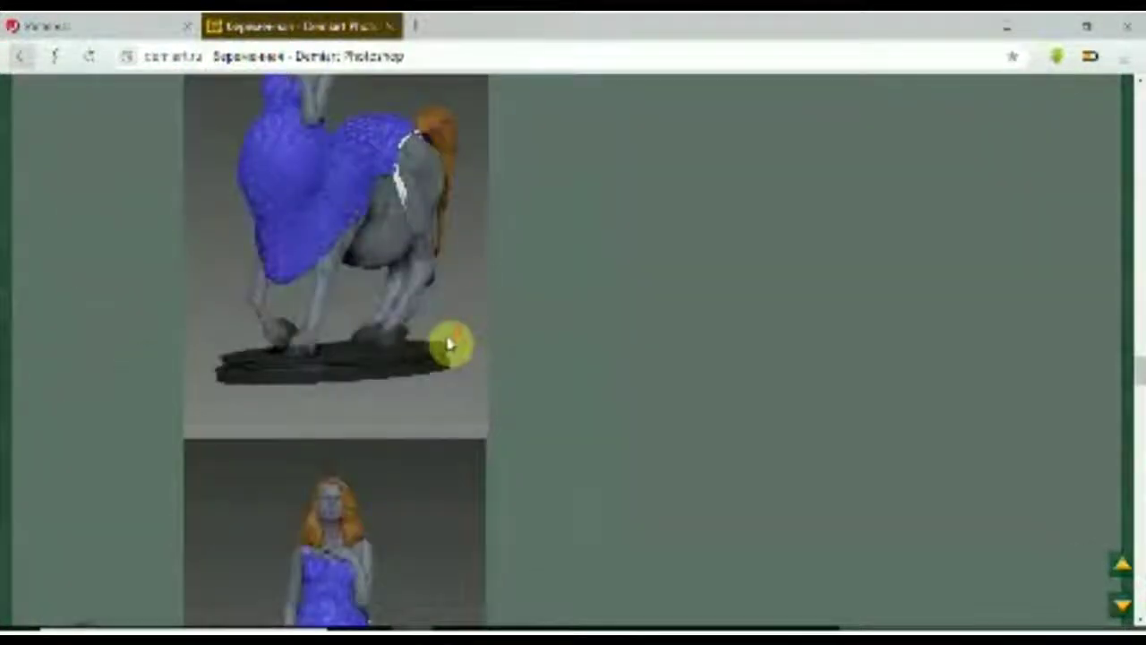
scroll(450, 345, "down", 5)
scroll(484, 269, "down", 5)
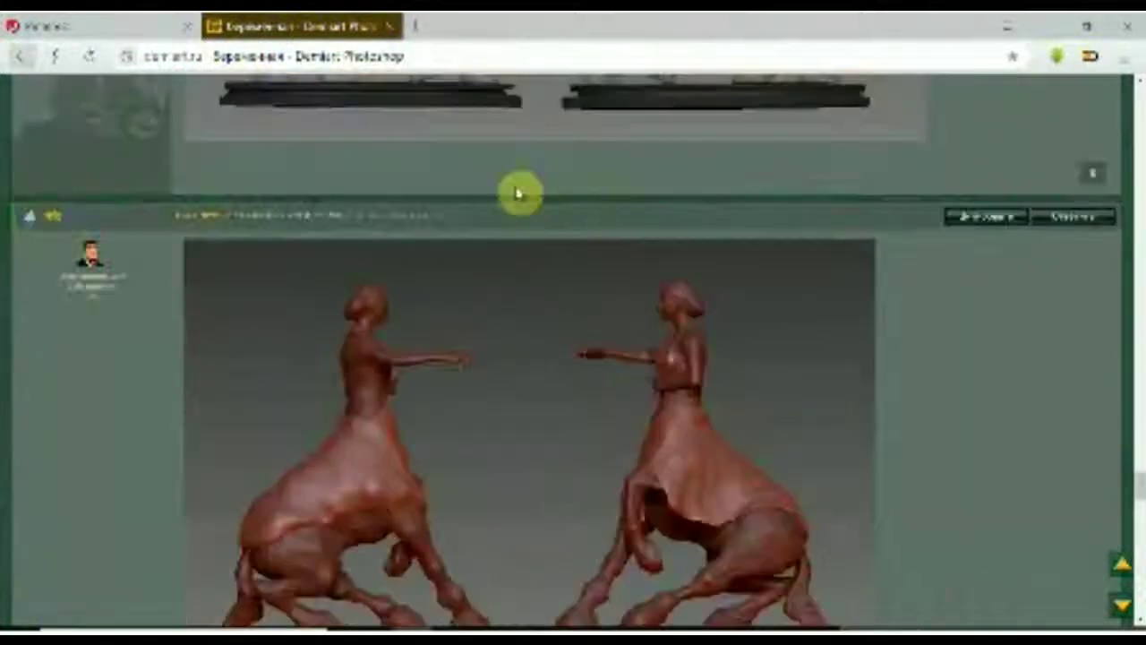
scroll(511, 224, "down", 1)
scroll(508, 246, "down", 4)
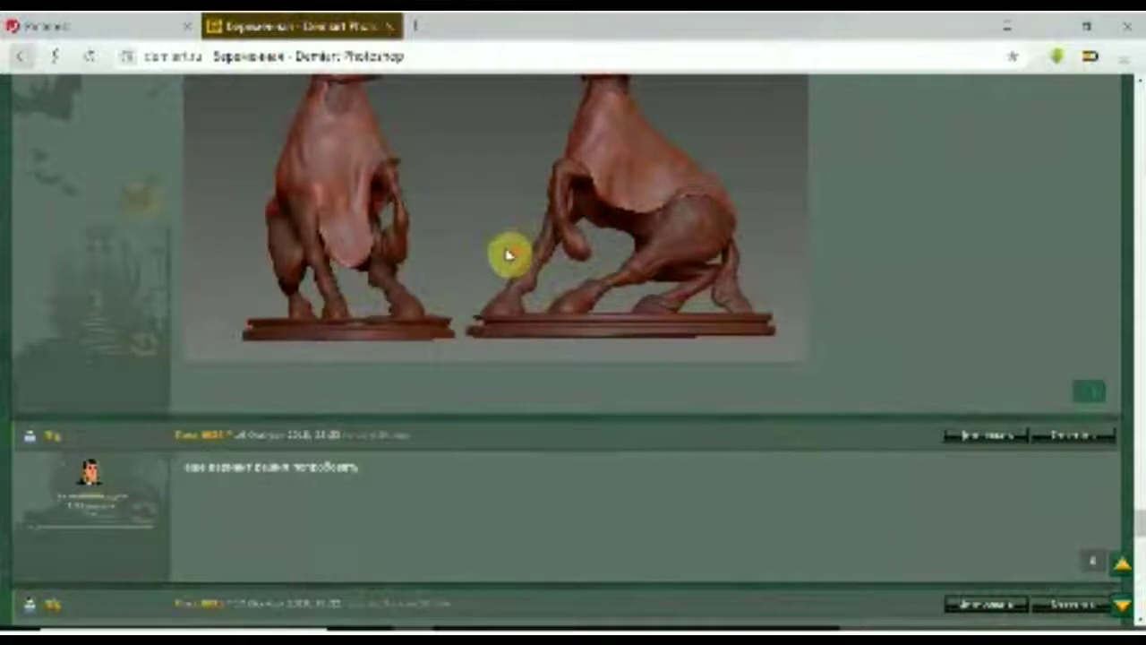
scroll(508, 255, "down", 5)
scroll(512, 258, "down", 5)
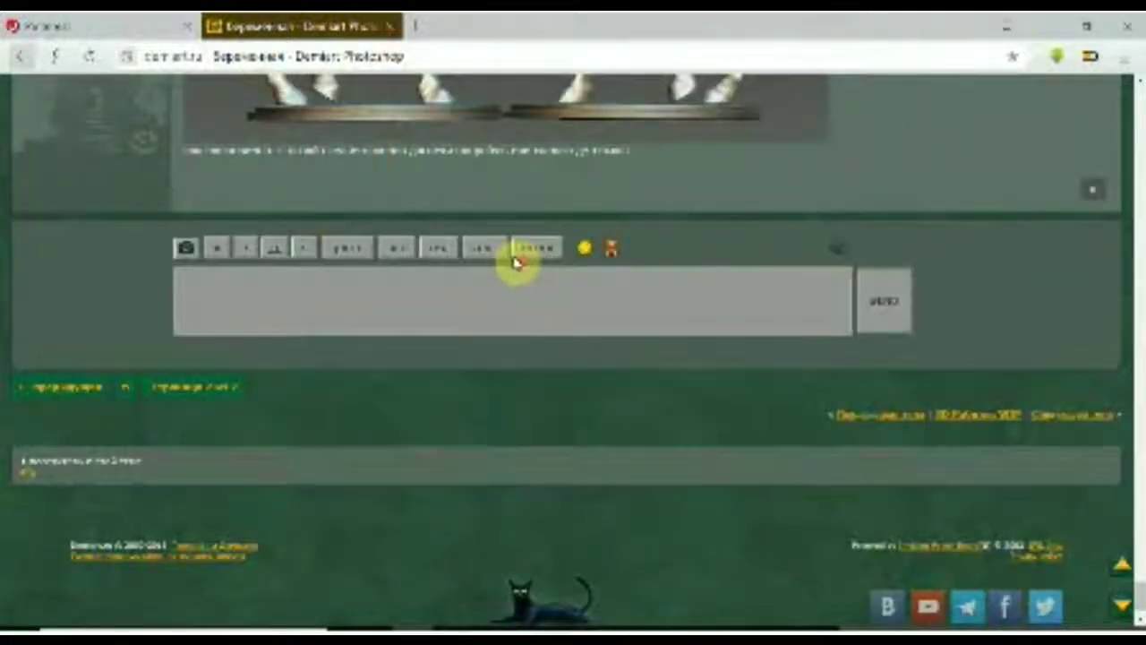
scroll(516, 261, "up", 10)
scroll(517, 261, "up", 5)
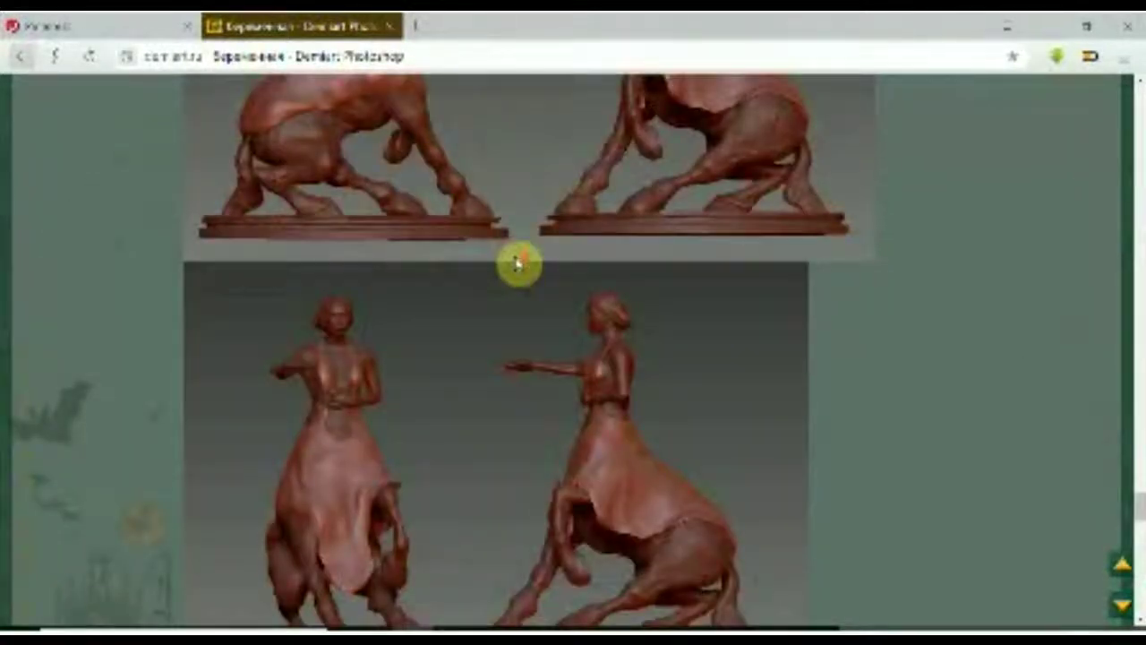
scroll(517, 262, "up", 5)
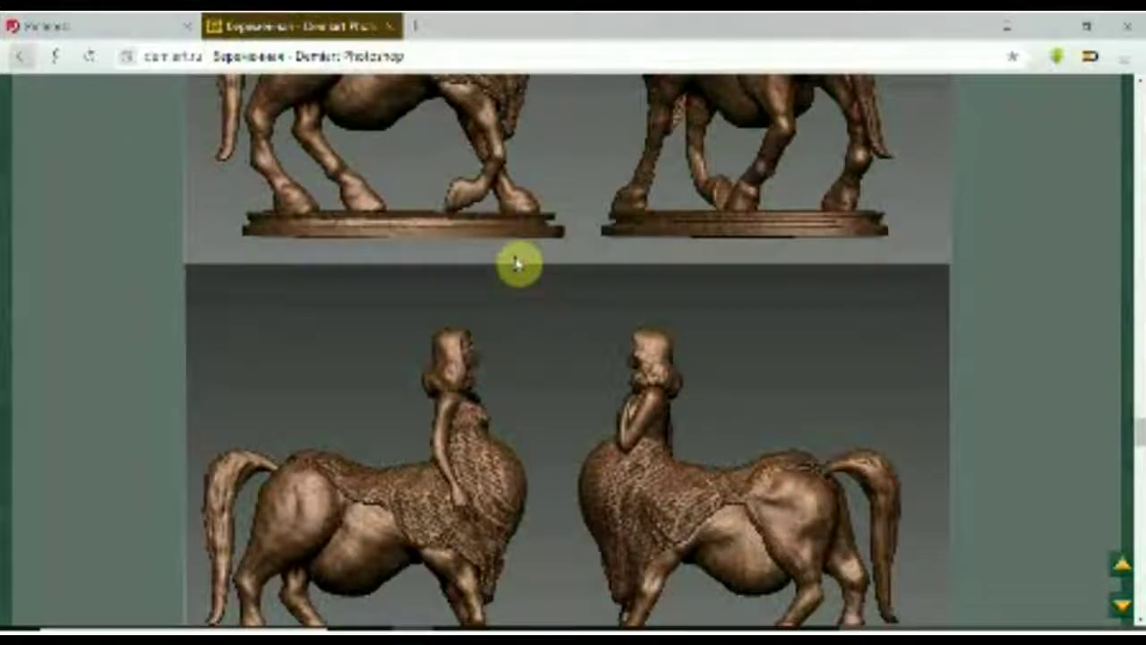
scroll(636, 276, "down", 5)
scroll(636, 275, "down", 5)
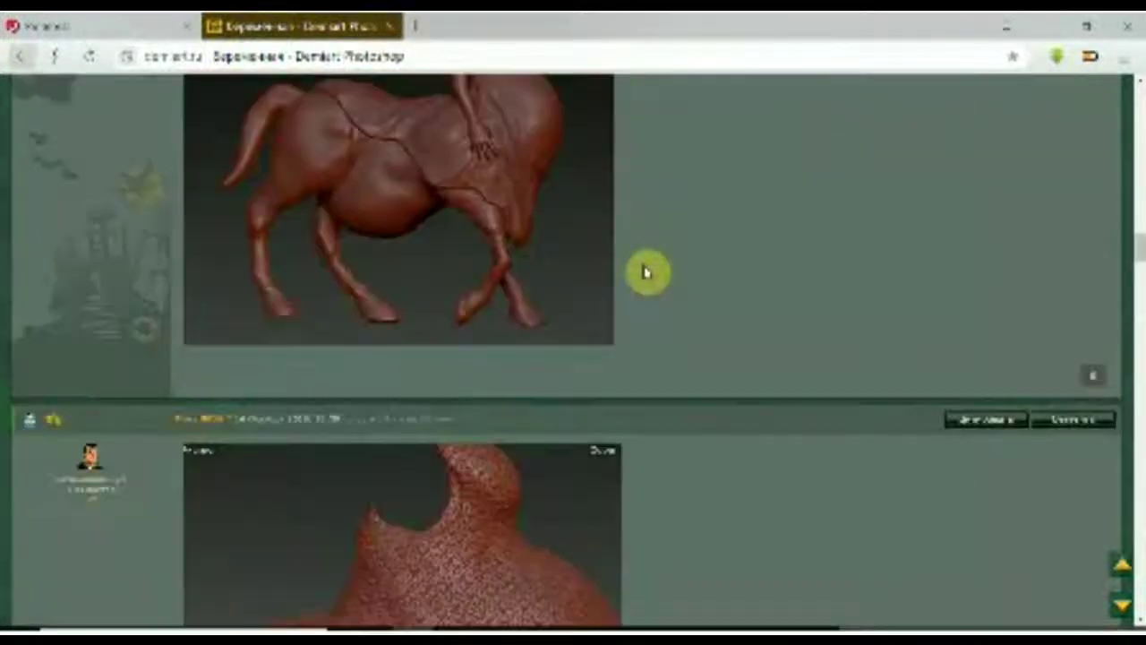
scroll(636, 276, "down", 5)
scroll(636, 275, "up", 5)
scroll(522, 268, "up", 5)
scroll(590, 248, "up", 5)
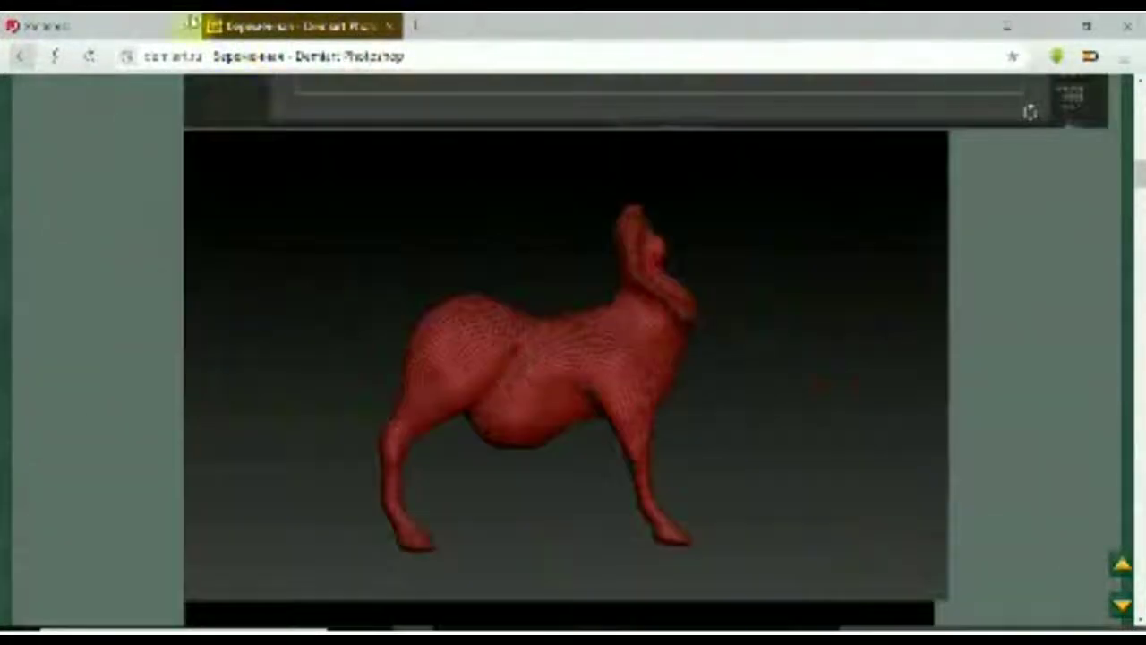
scroll(269, 314, "up", 5)
scroll(233, 383, "up", 10)
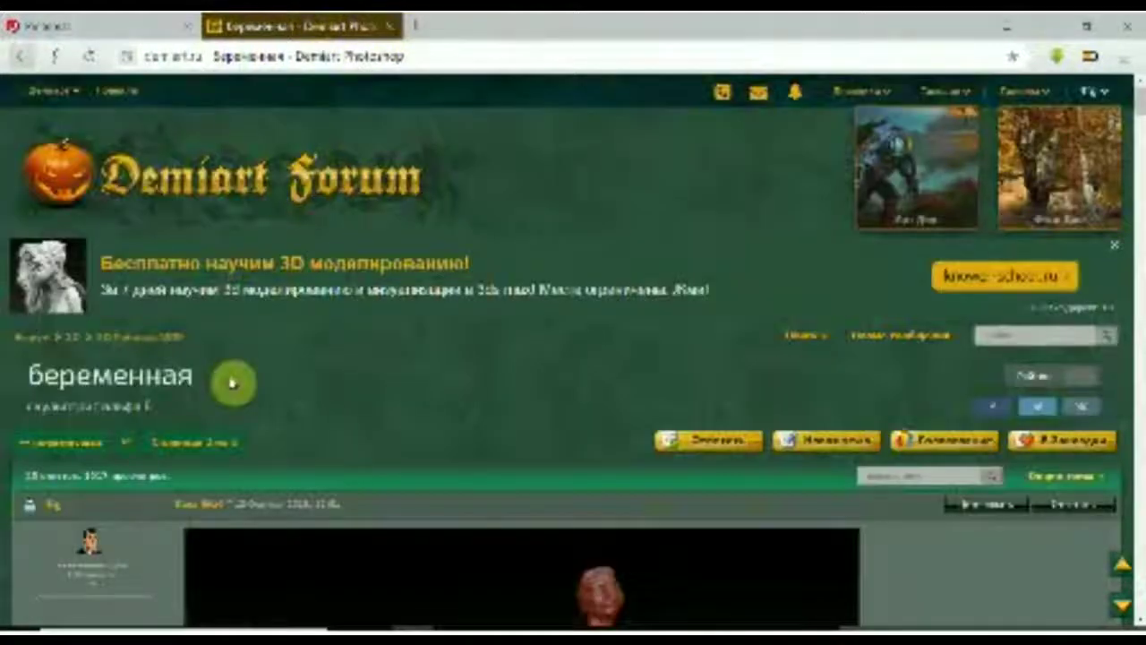
Open the моя работа topic from the forum's 3D section
left_click(79, 338)
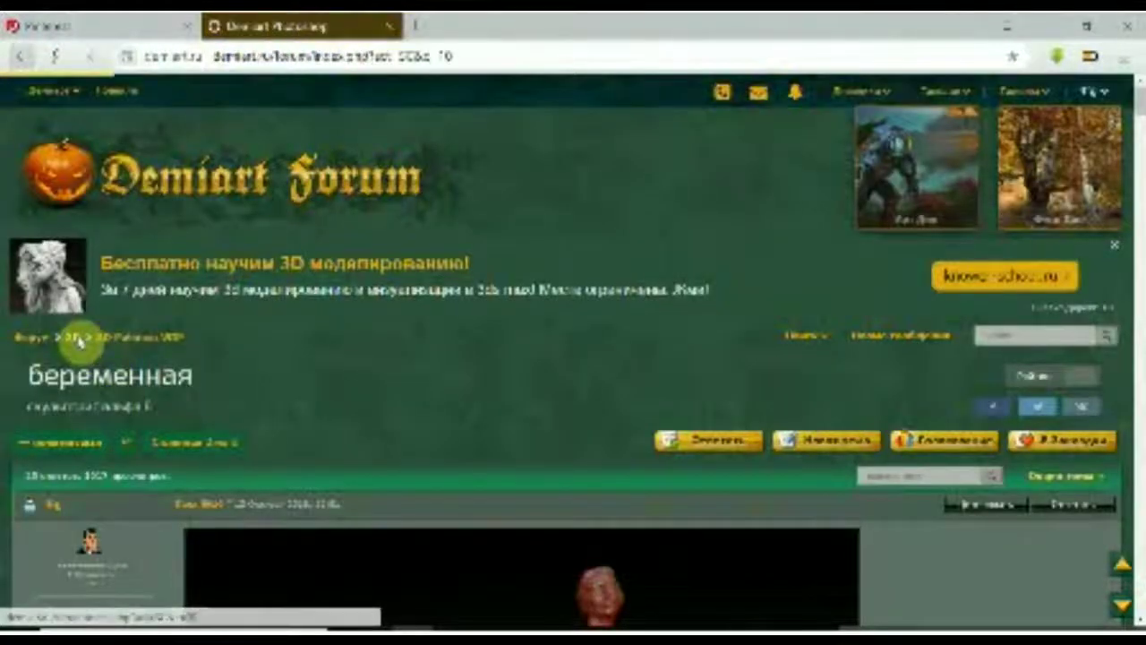
scroll(121, 185, "down", 5)
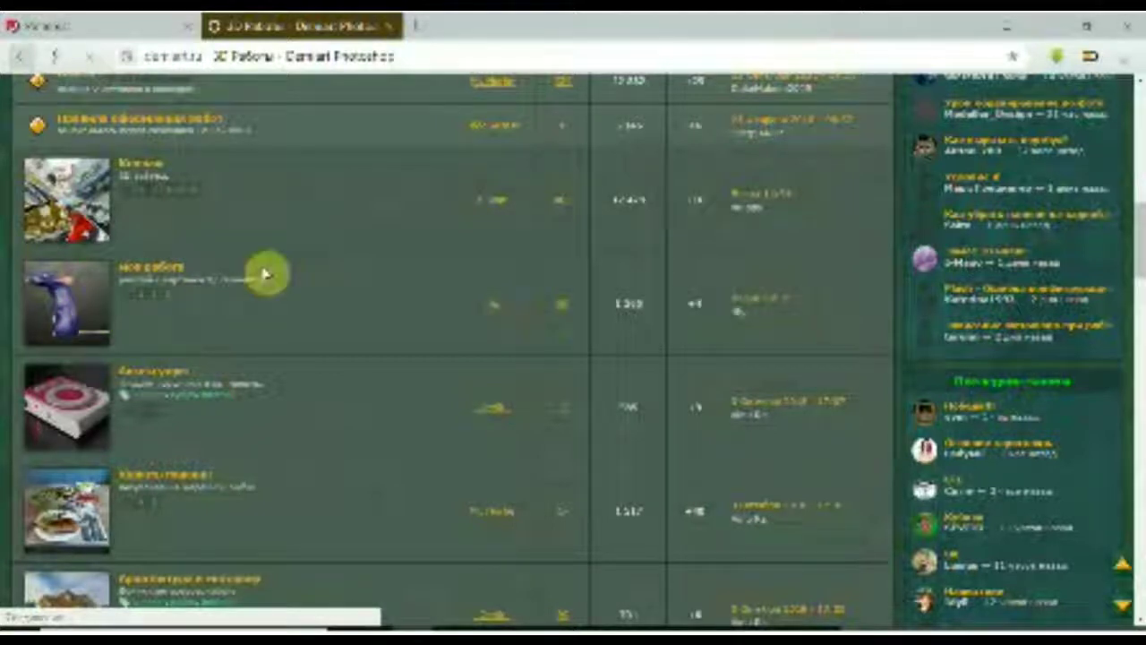
left_click(265, 275)
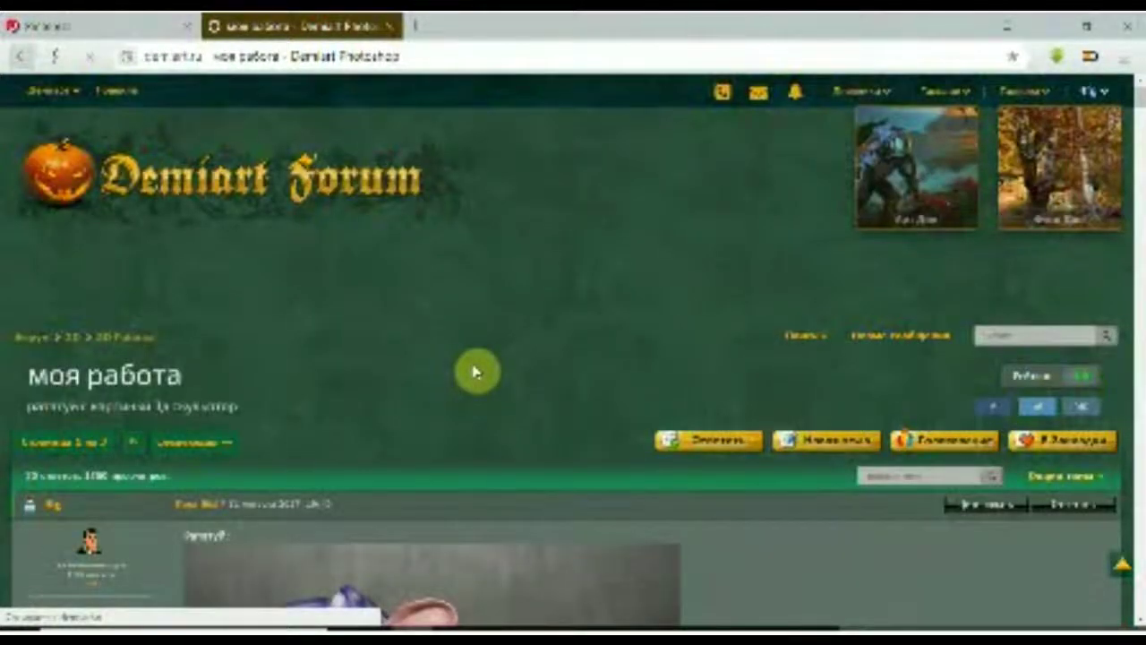
Scroll through the thread's sculpt images, return to the top, and switch to ZBrush
scroll(475, 372, "down", 10)
scroll(475, 371, "down", 5)
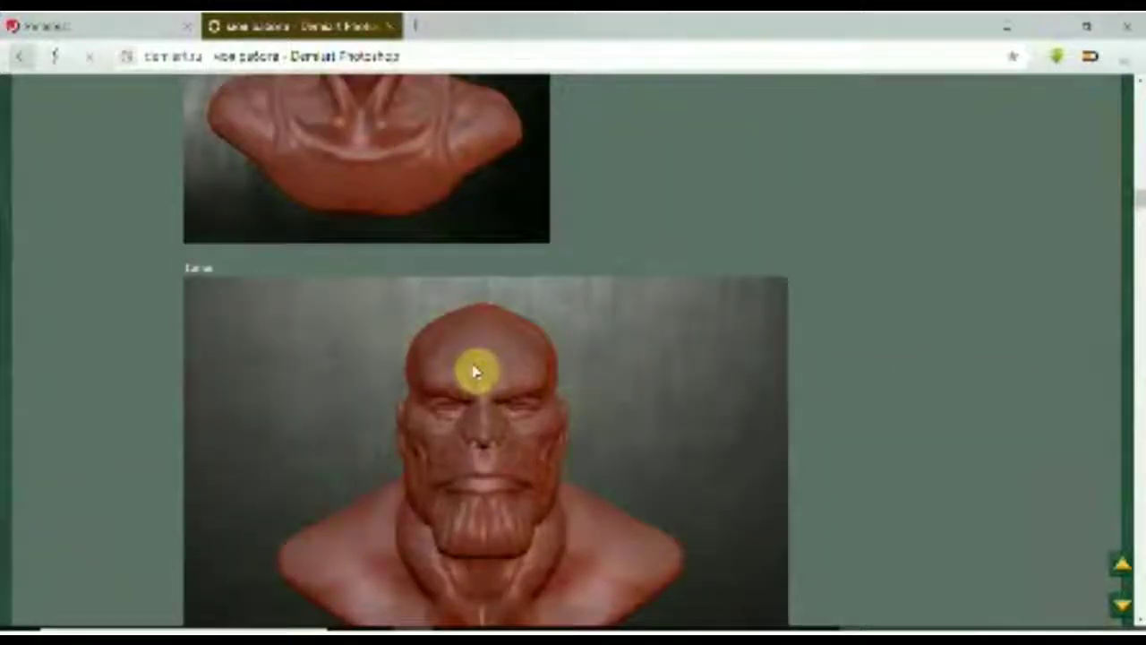
scroll(475, 371, "down", 5)
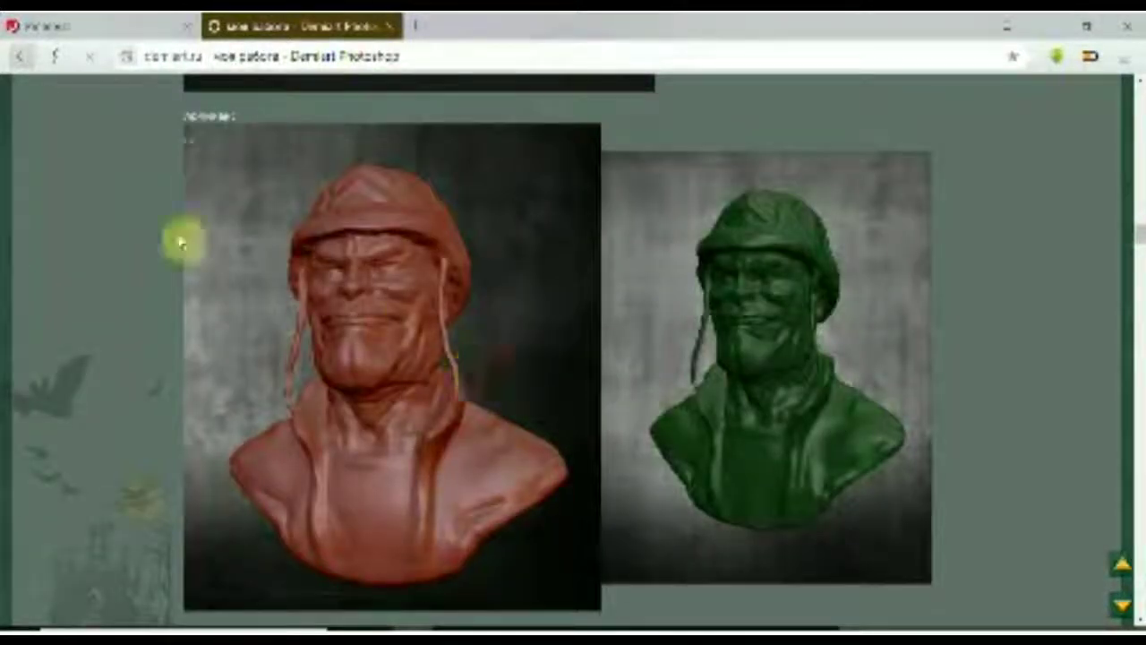
scroll(238, 378, "down", 5)
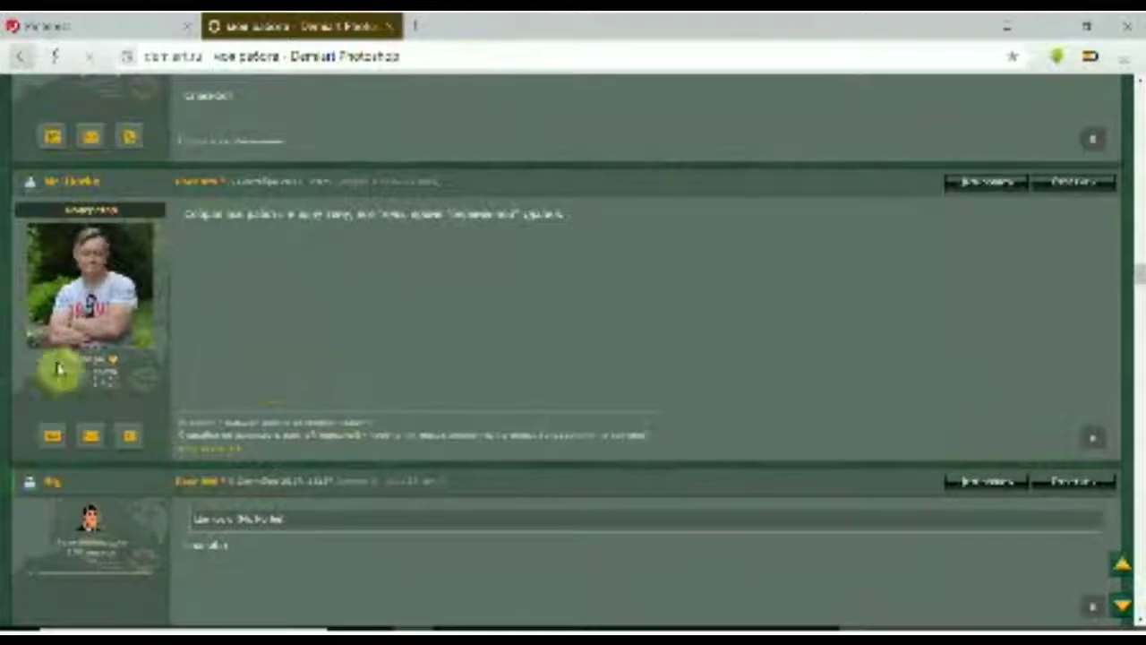
scroll(374, 362, "down", 4)
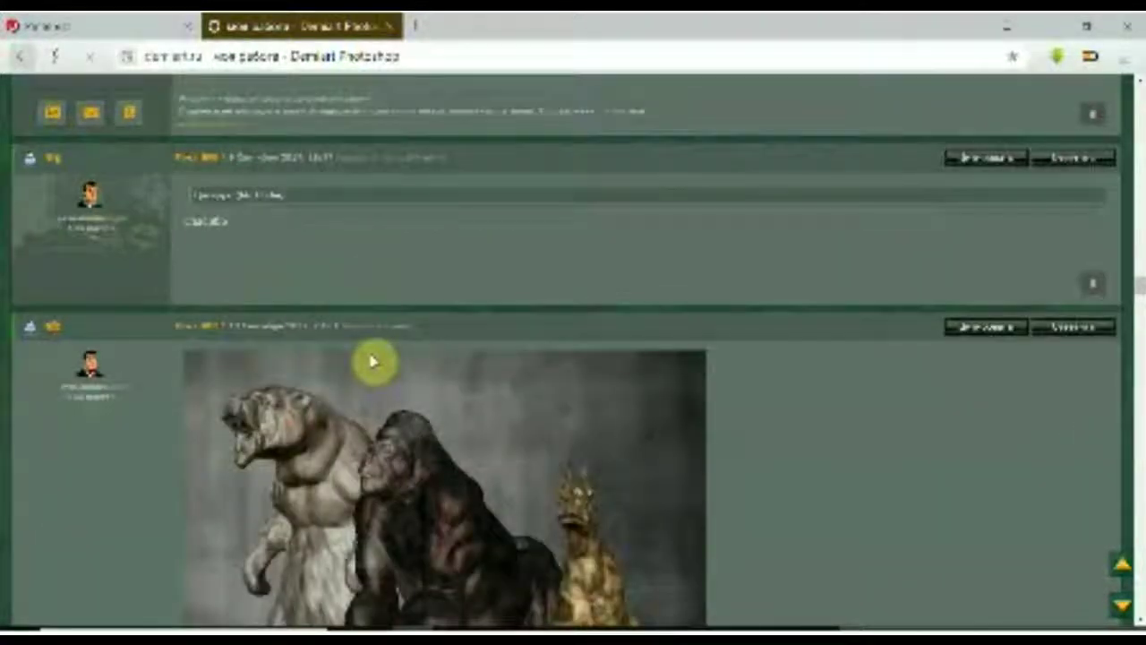
scroll(427, 345, "down", 3)
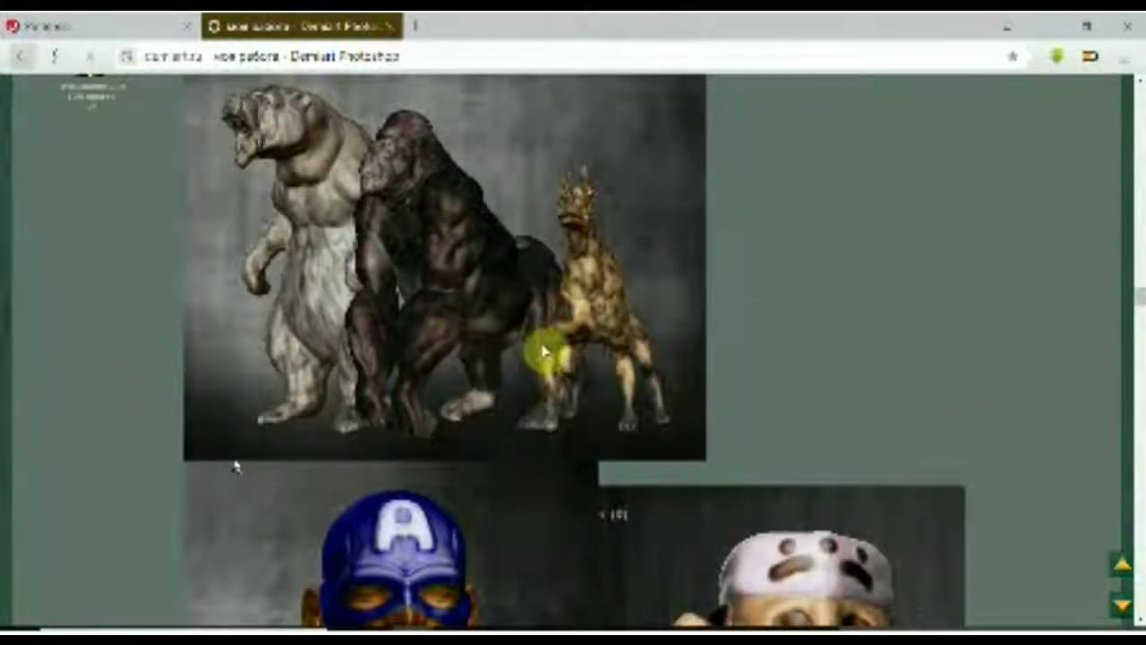
scroll(542, 350, "down", 5)
scroll(575, 355, "down", 3)
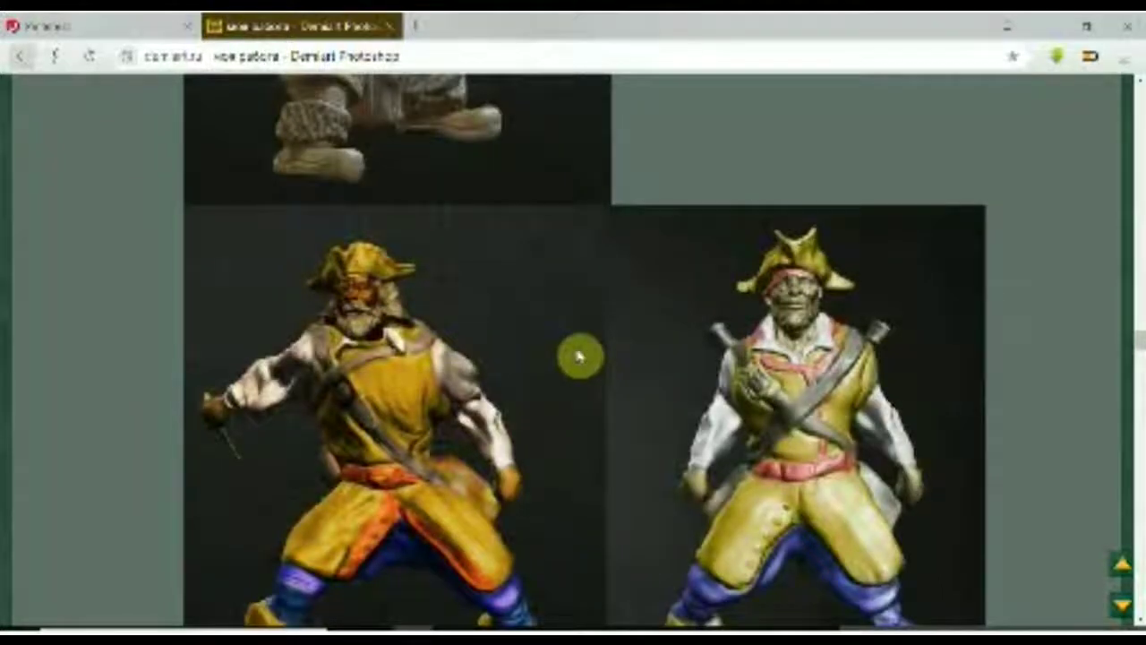
scroll(579, 353, "down", 5)
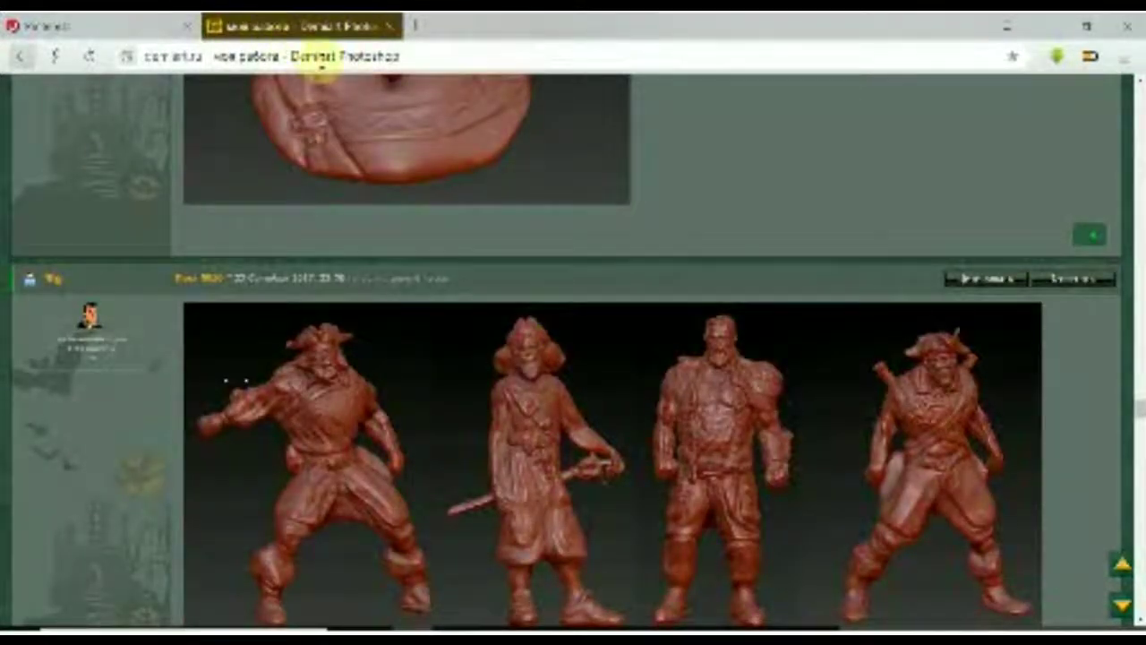
key("Home")
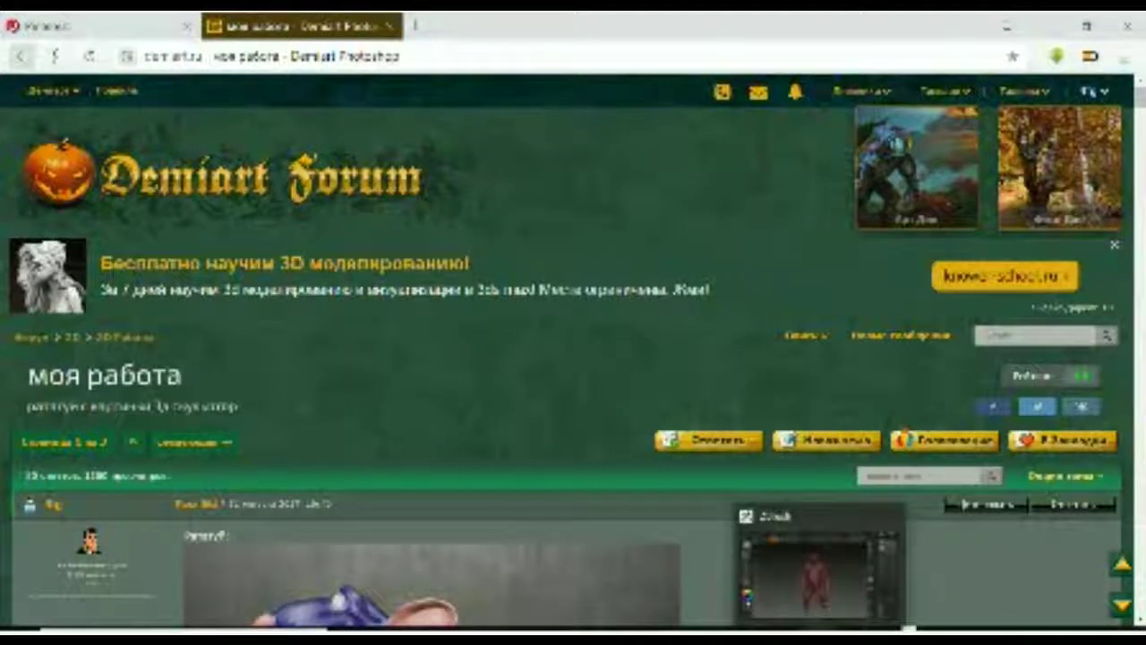
left_click(819, 573)
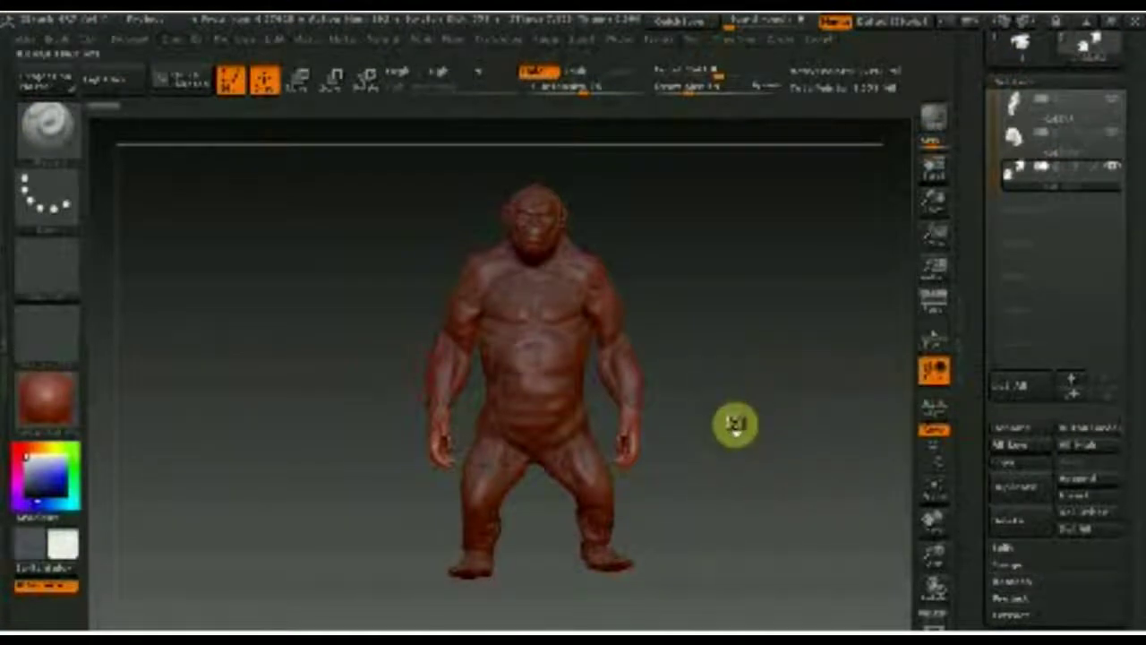
Zoom in on the ape and make the whole ape body the active subtool
scroll(720, 408, "up", 1)
scroll(705, 407, "up", 1)
scroll(706, 420, "up", 1)
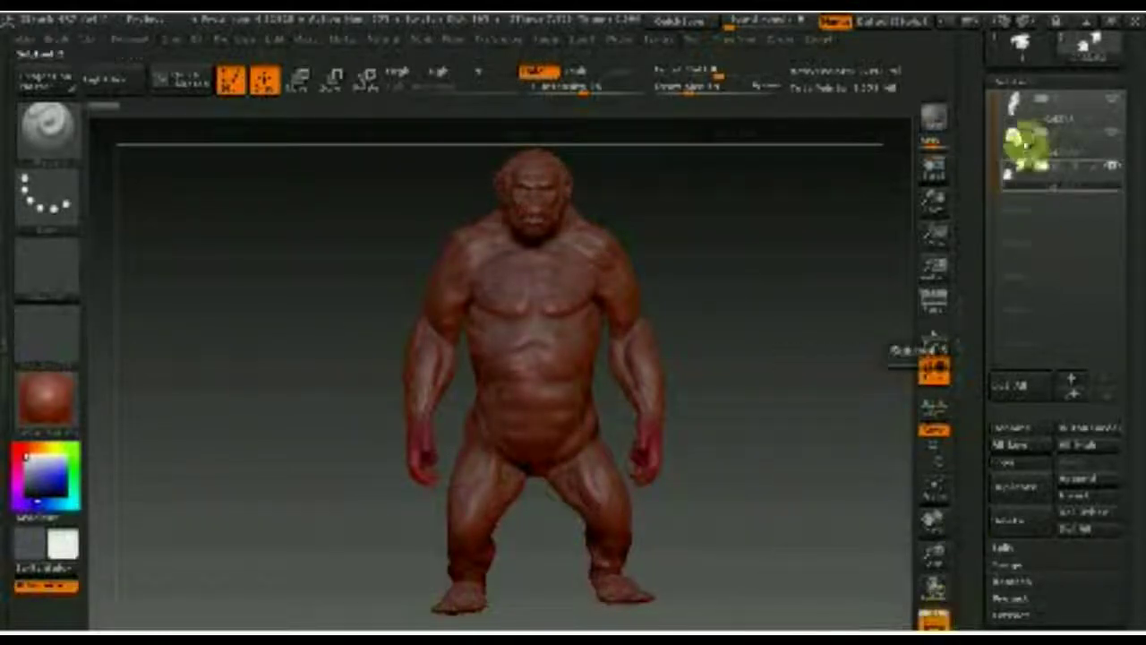
left_click(1023, 137)
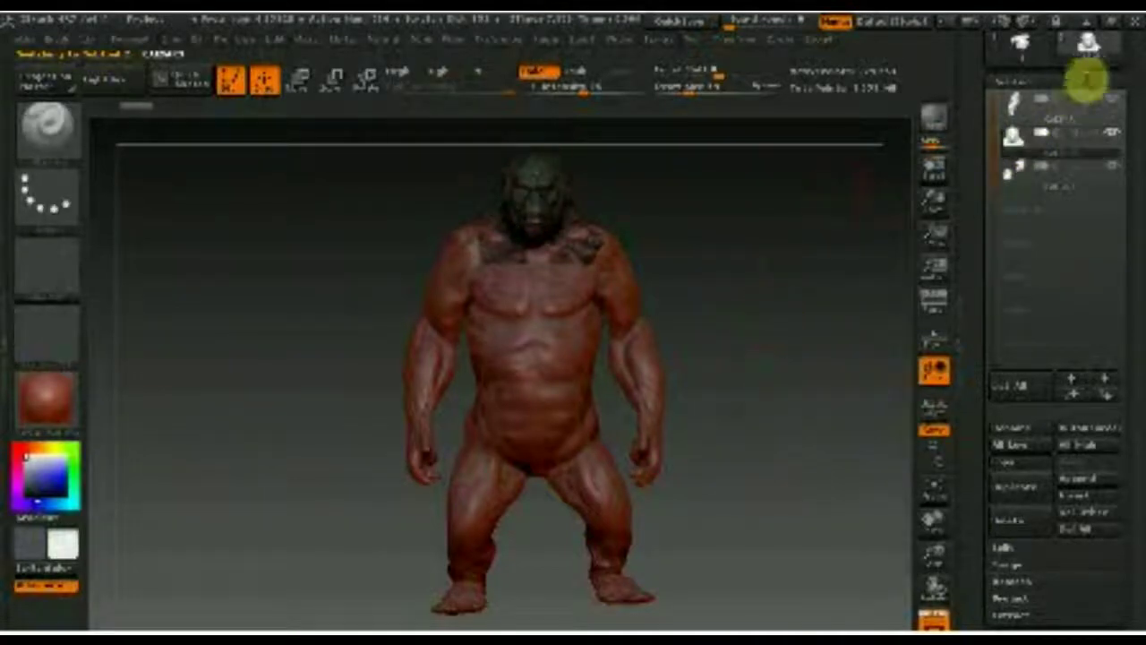
left_click(1014, 112)
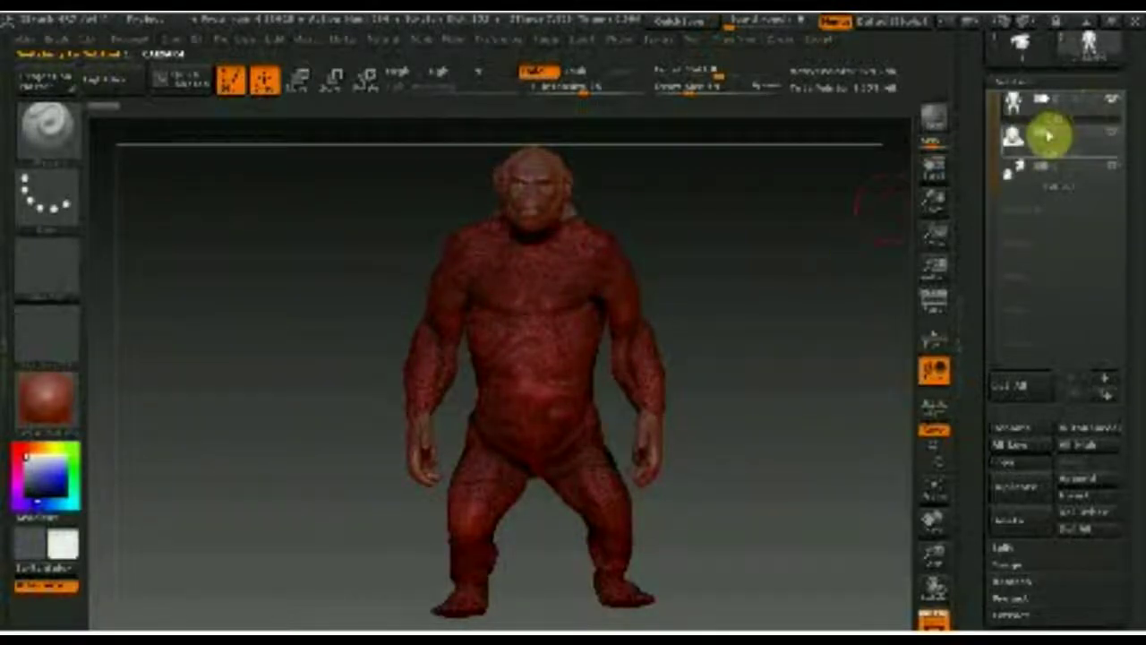
mouse_move(1014, 105)
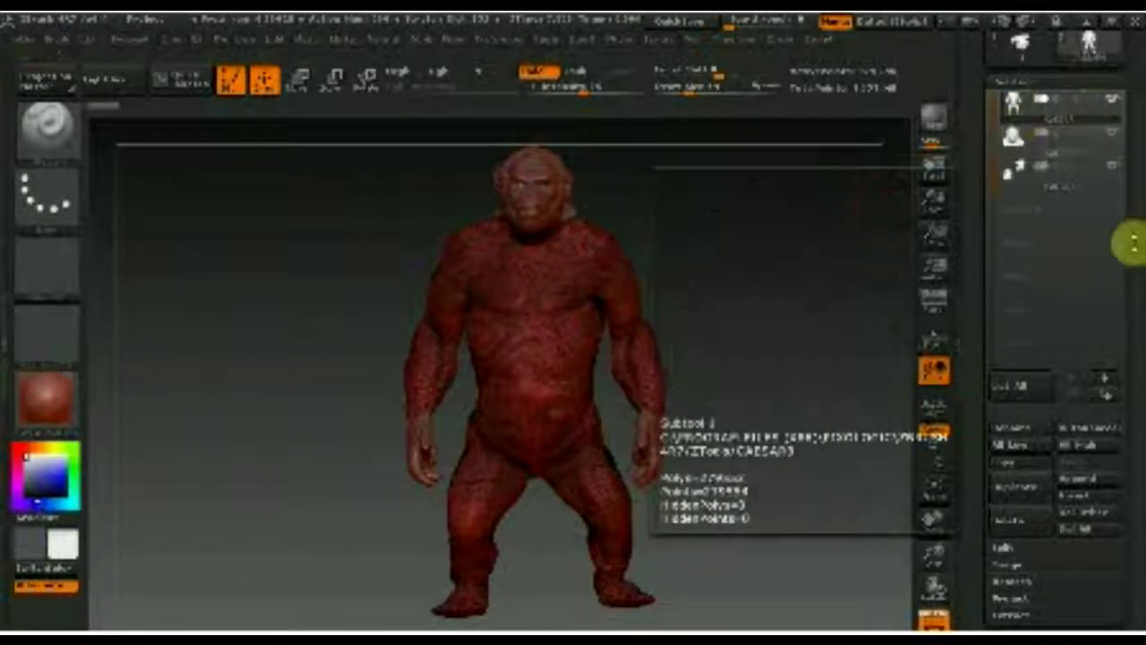
Merge Down the current ape subtool, confirm with OK, then merge down again
left_click_drag(1131, 242, 1130, 174)
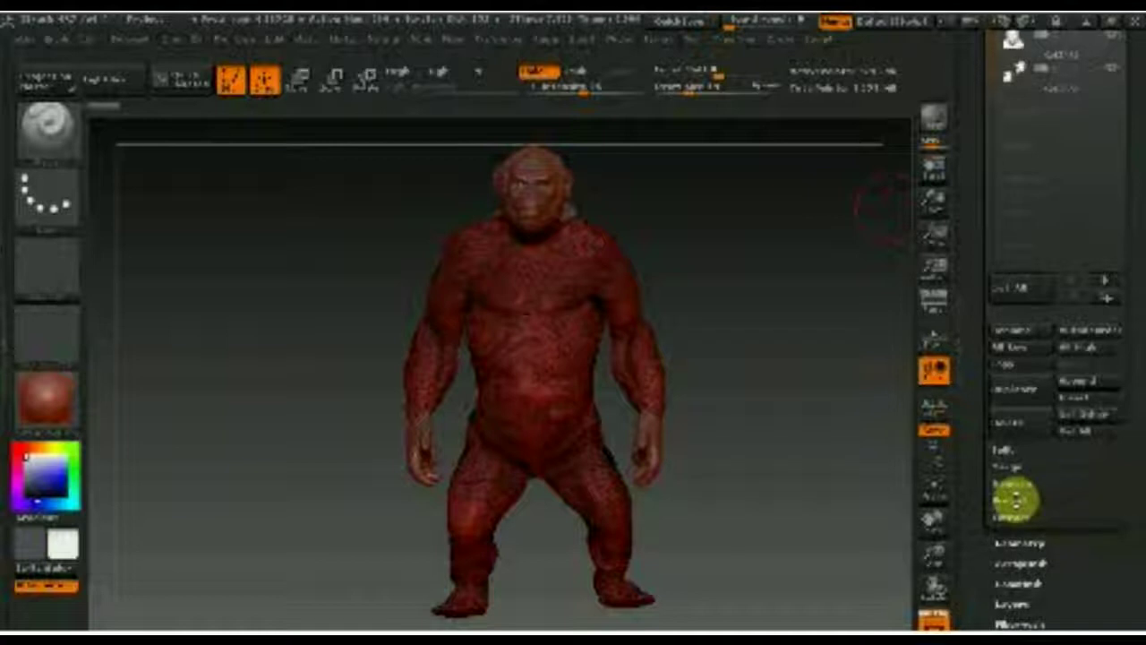
left_click(1014, 470)
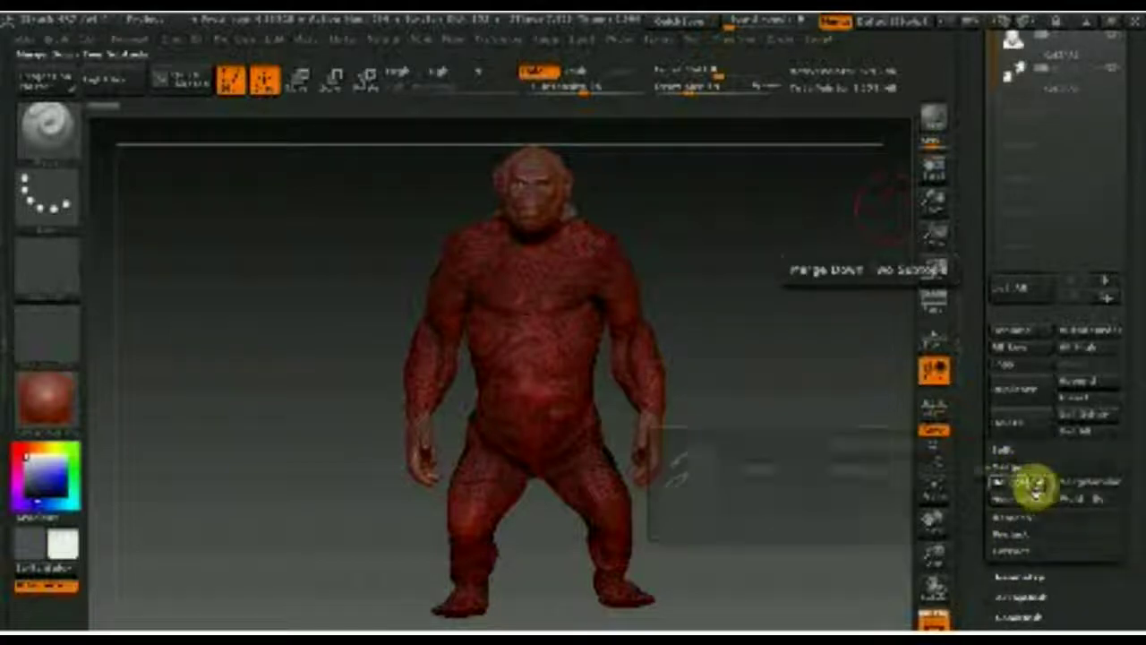
left_click(1034, 485)
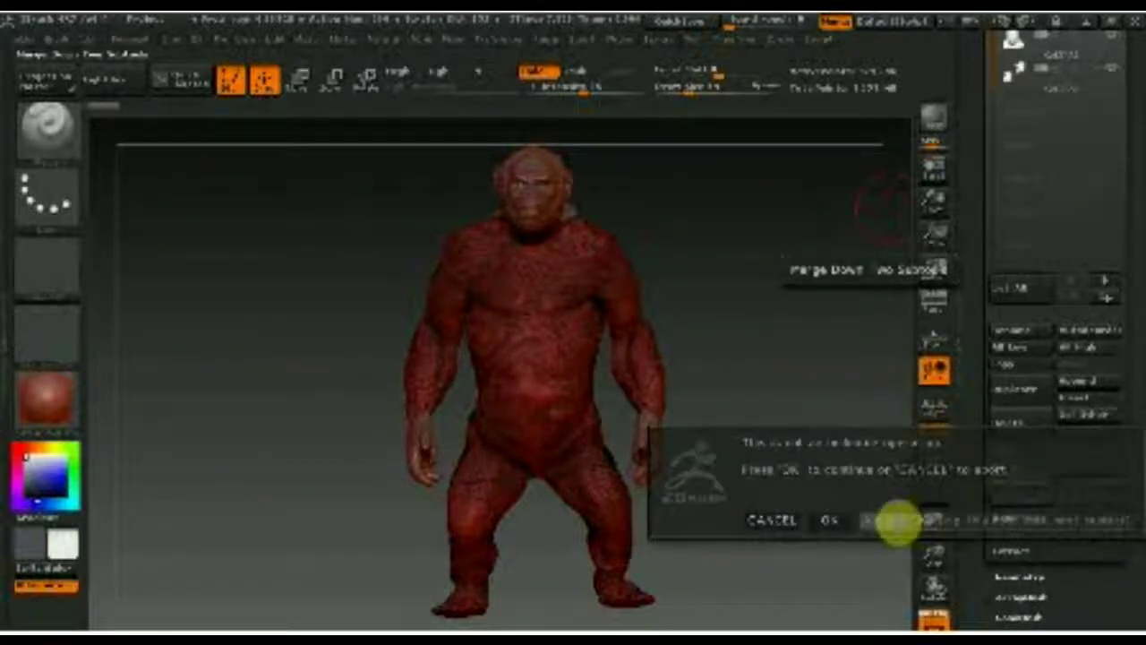
left_click(831, 520)
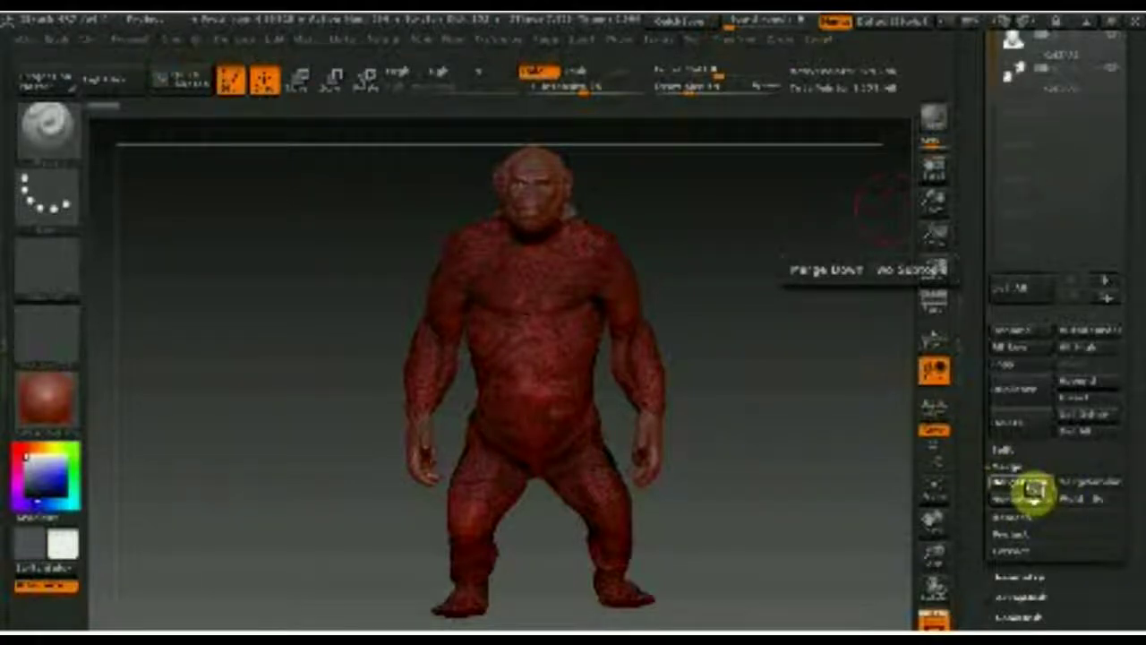
left_click(1025, 491)
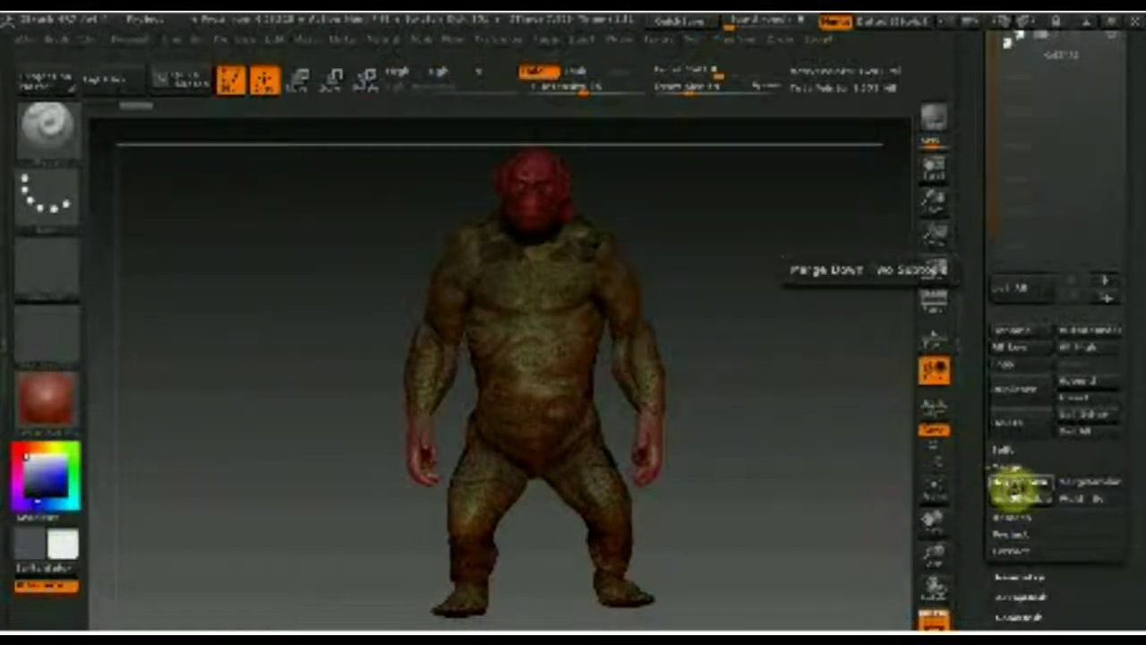
Merge Down the remaining ape subtools, including the red head, into the body
left_click(1021, 485)
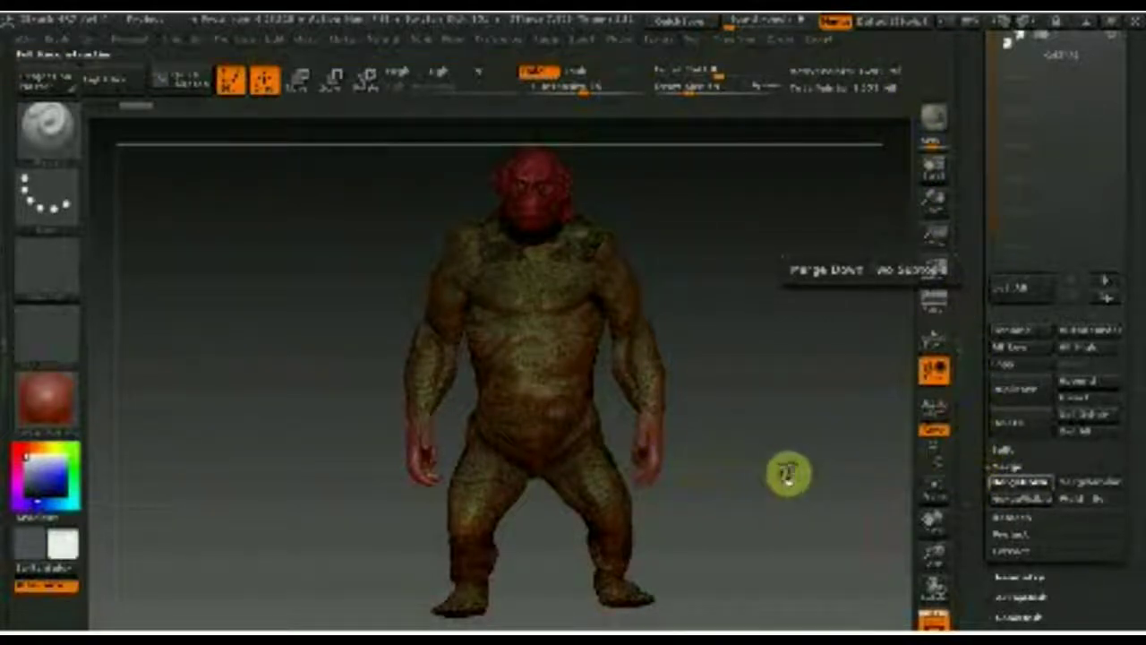
left_click(1014, 484)
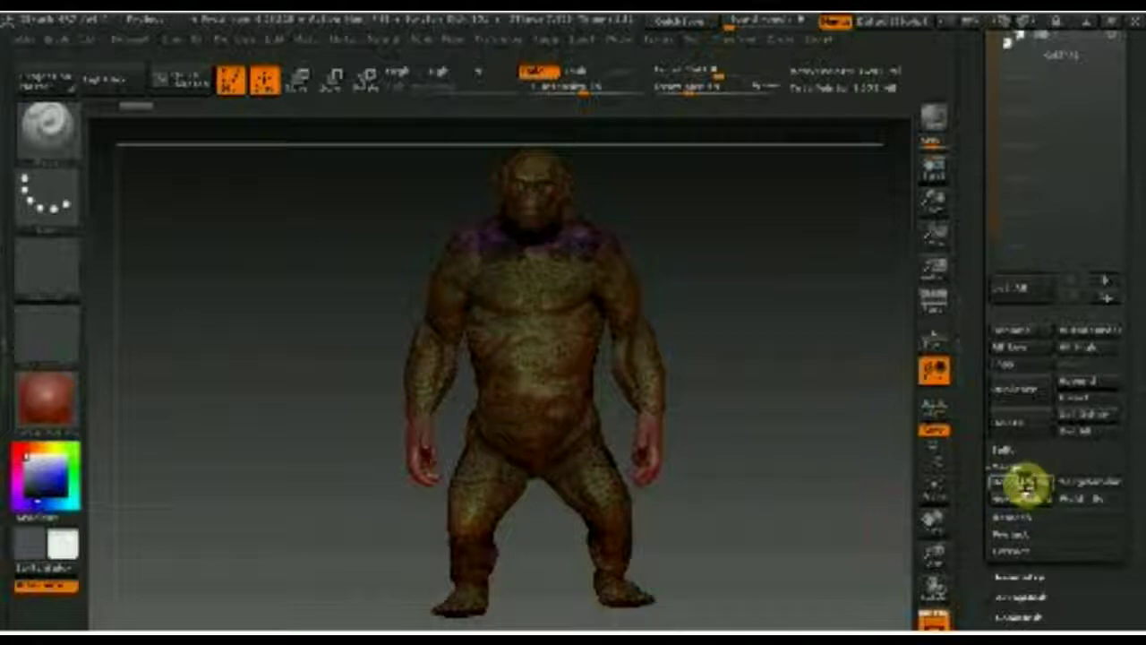
left_click(1024, 483)
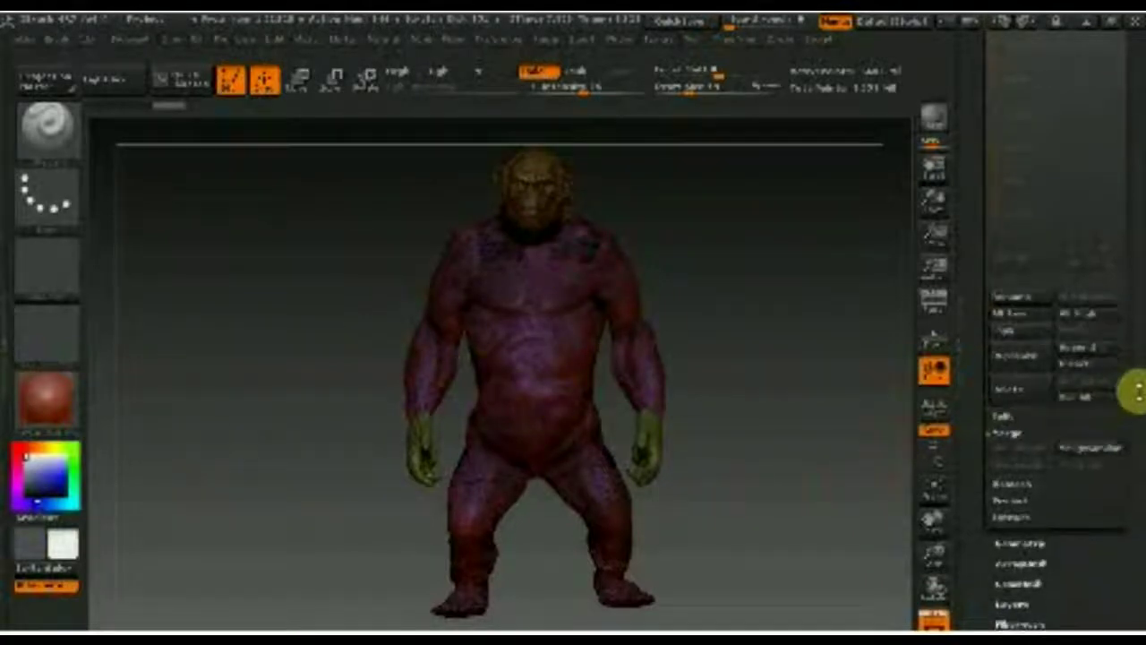
Scroll the tray back up and show the SubTool list
left_click_drag(1136, 393, 1135, 338)
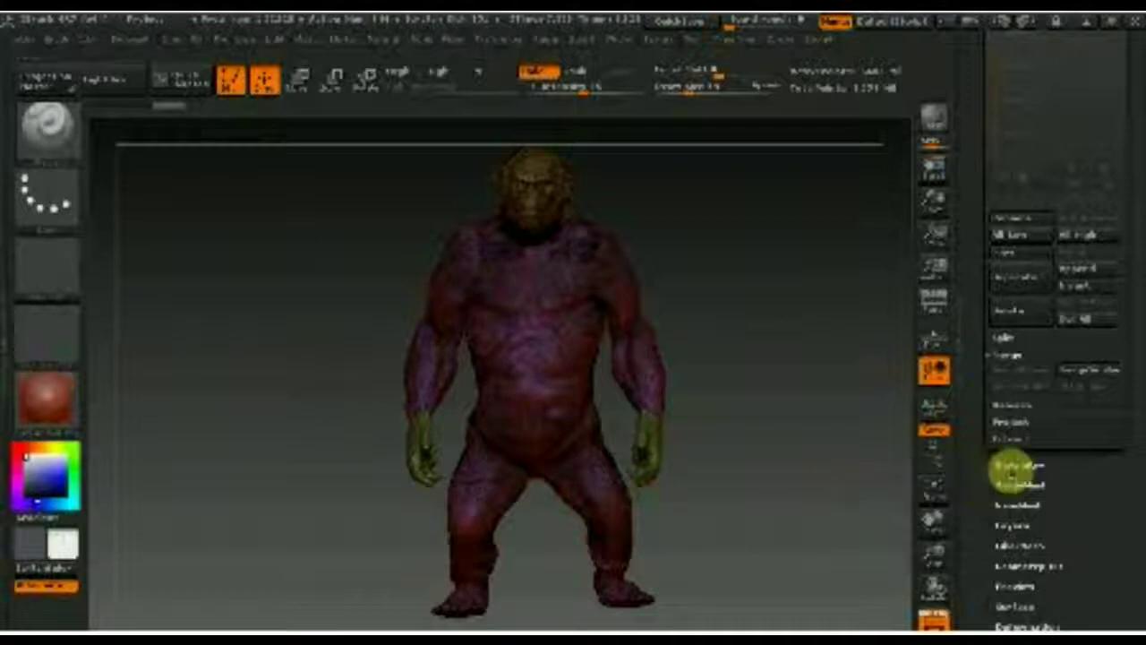
left_click(1016, 466)
left_click_drag(1118, 371, 1135, 476)
left_click(1010, 194)
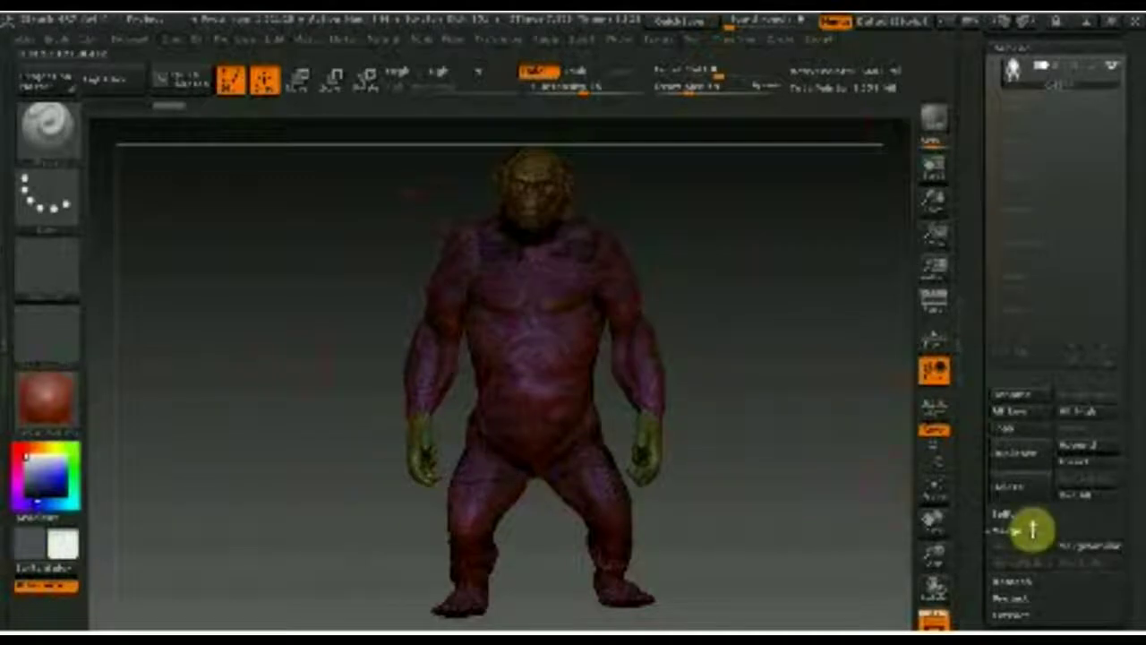
Duplicate the merged ape, set DynaMesh Resolution to 128 under Geometry, and run DynaMesh
left_click(1021, 455)
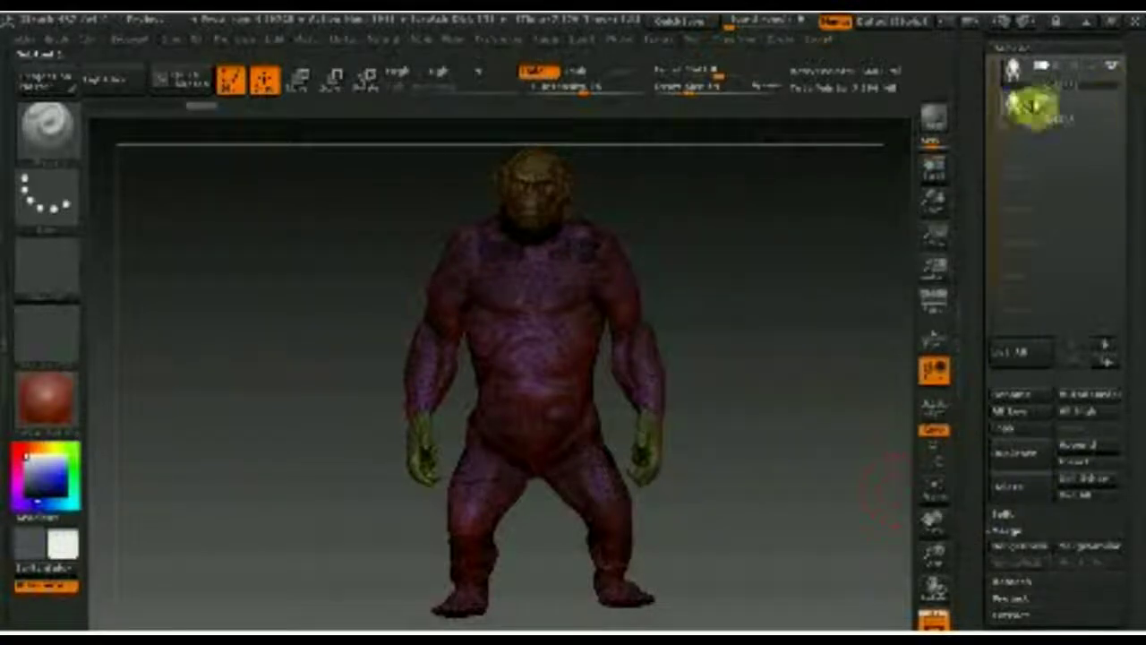
scroll(1135, 258, "down", 5)
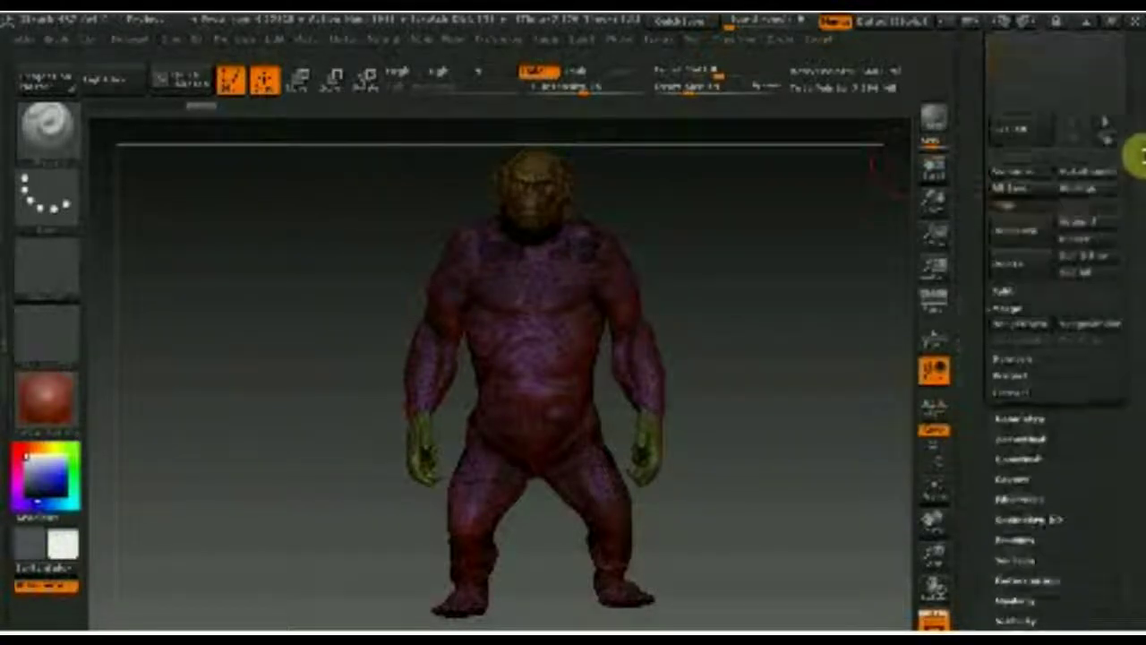
left_click(1022, 403)
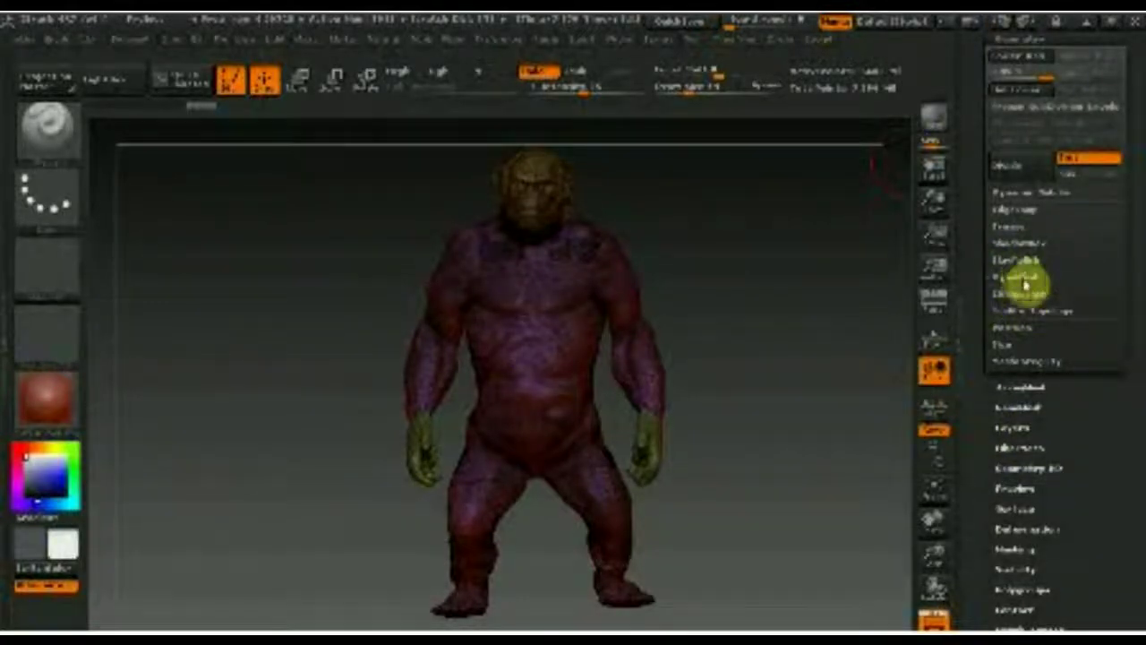
left_click(1023, 280)
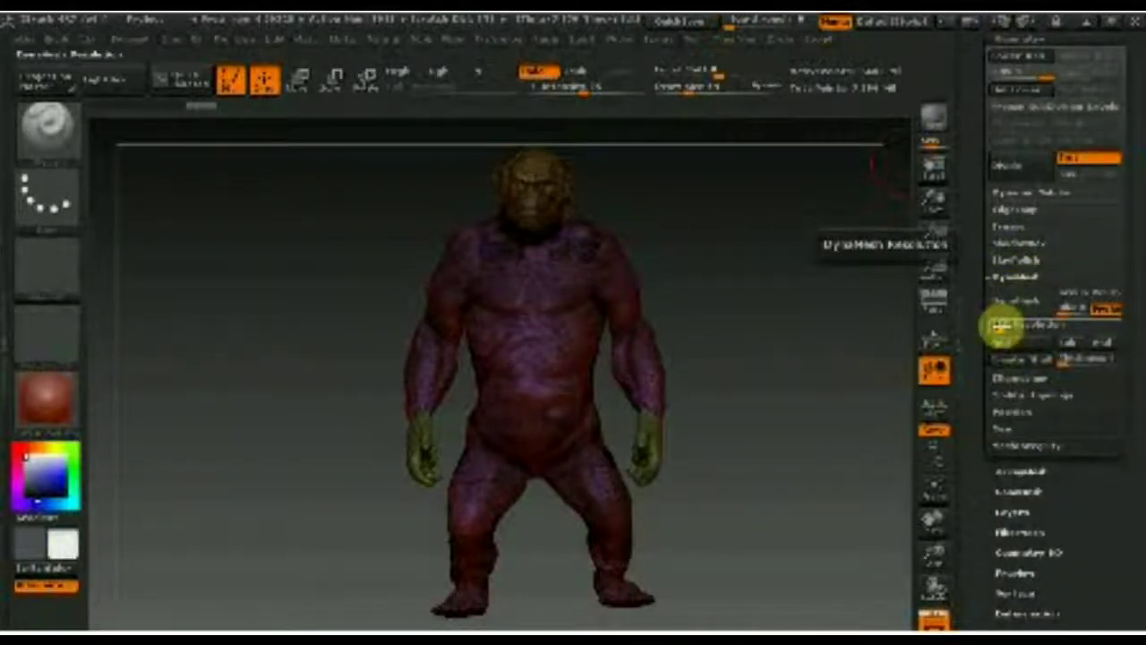
left_click(1003, 326)
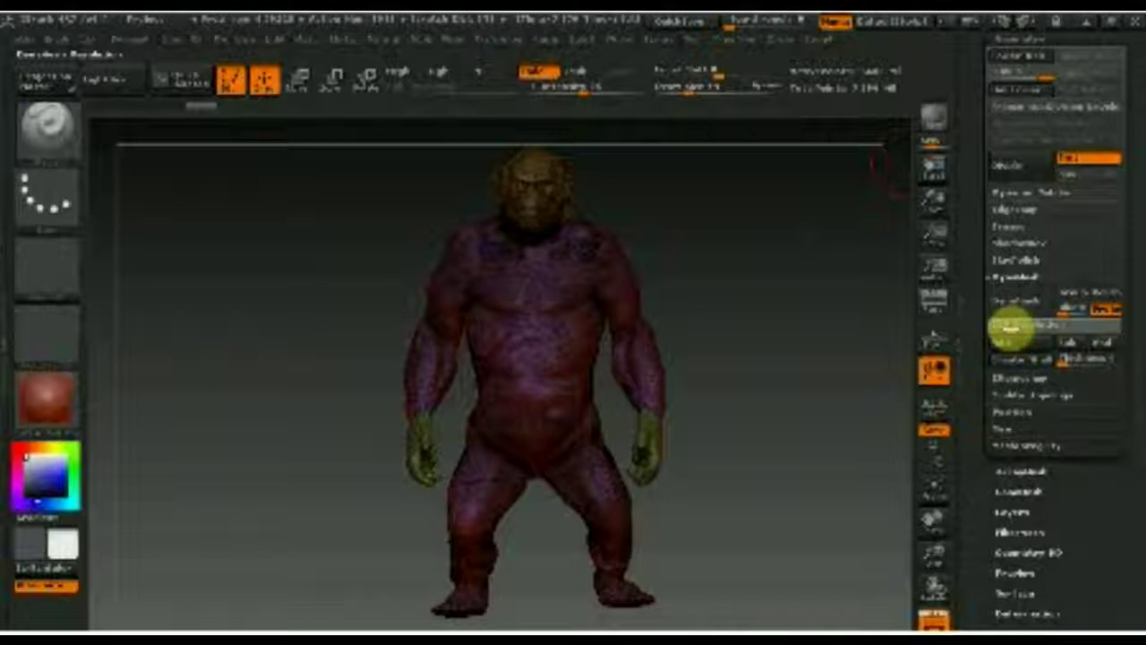
type("128")
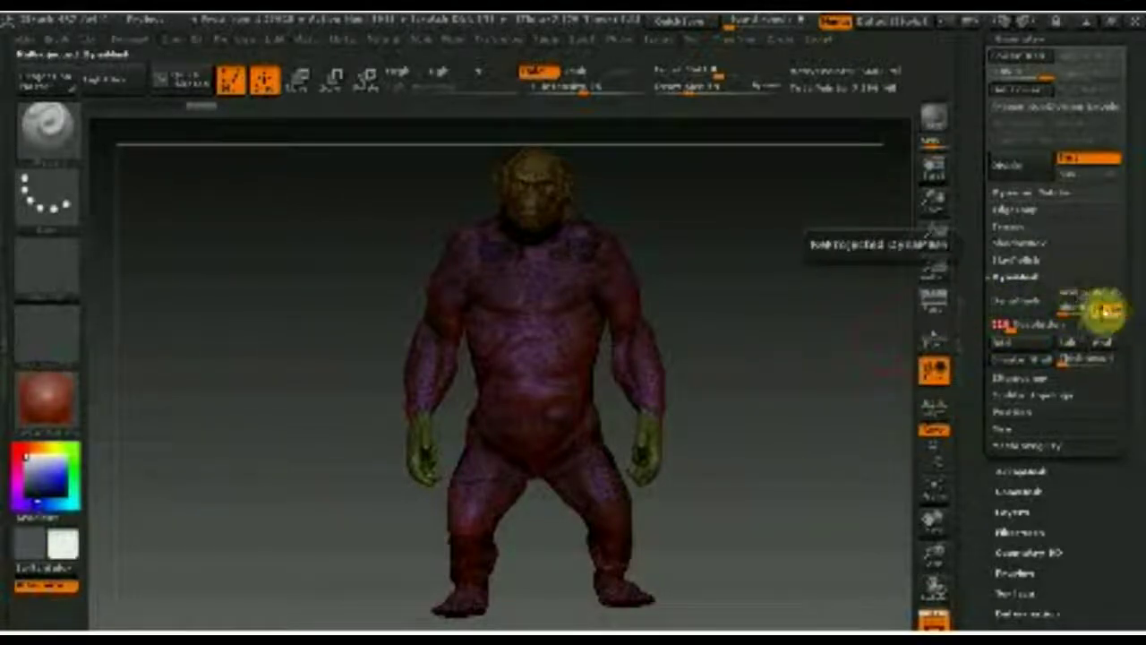
left_click(1081, 300)
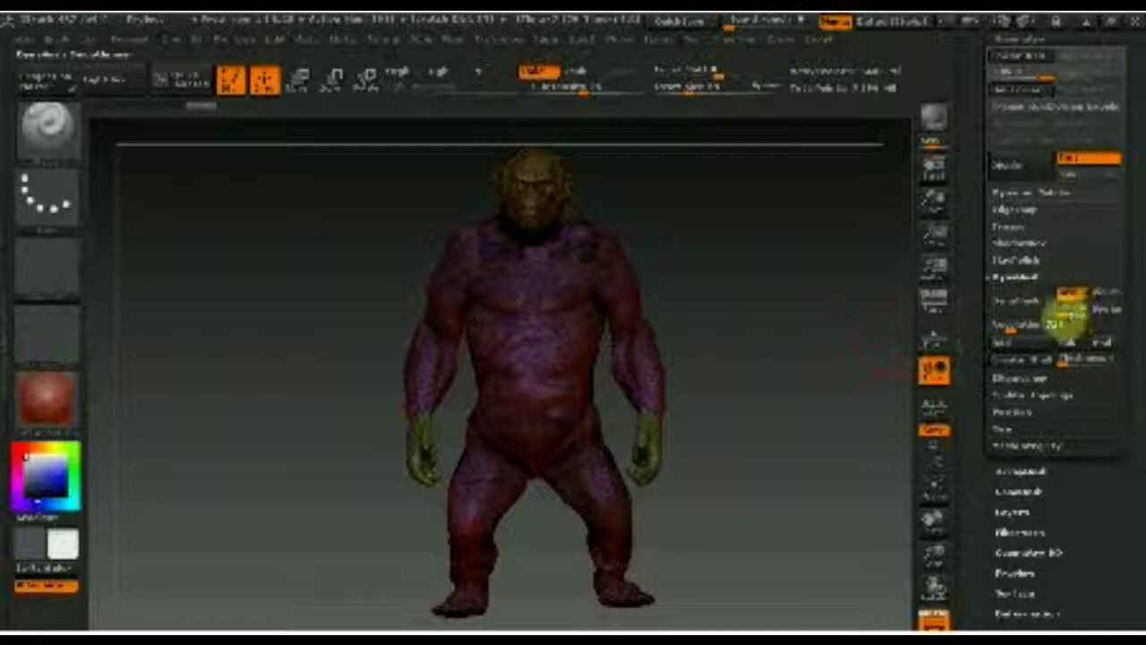
left_click_drag(1079, 298, 1034, 318)
left_click(1016, 309)
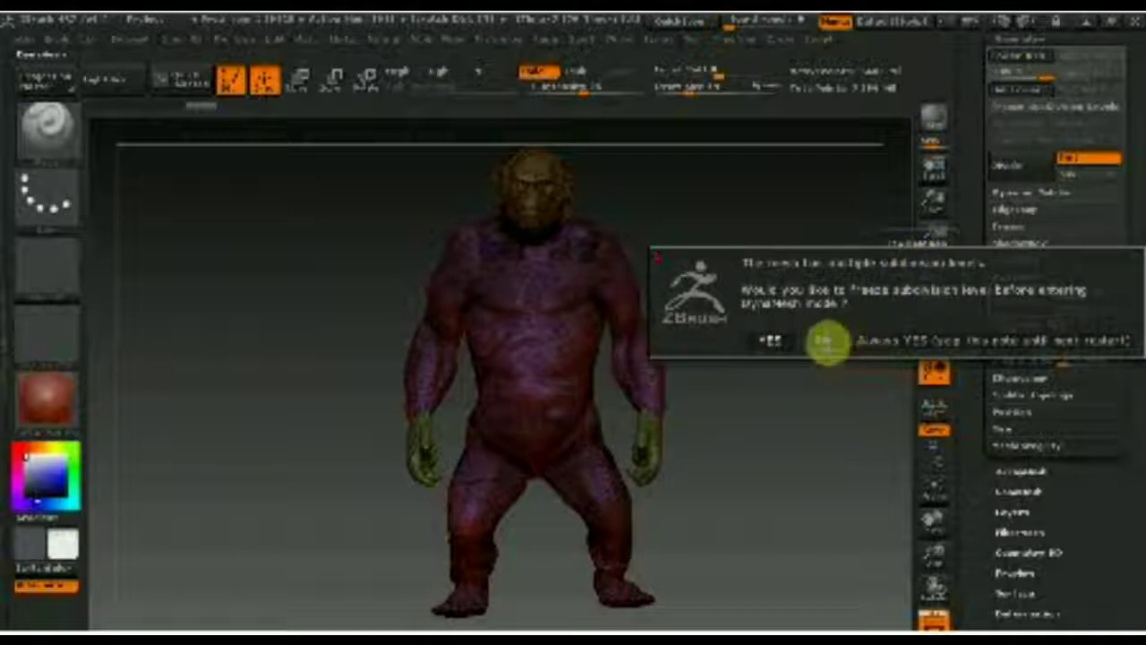
Decline freezing subdivisions, then undo back to the detailed painted ape sculpt
left_click(825, 341)
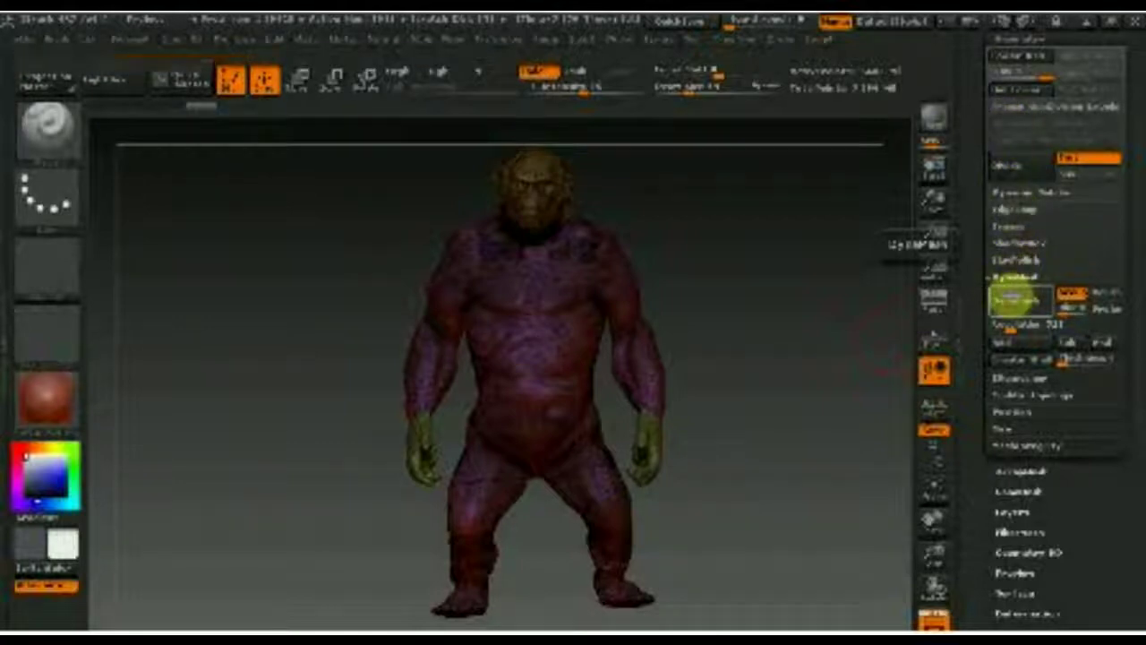
left_click(1014, 300)
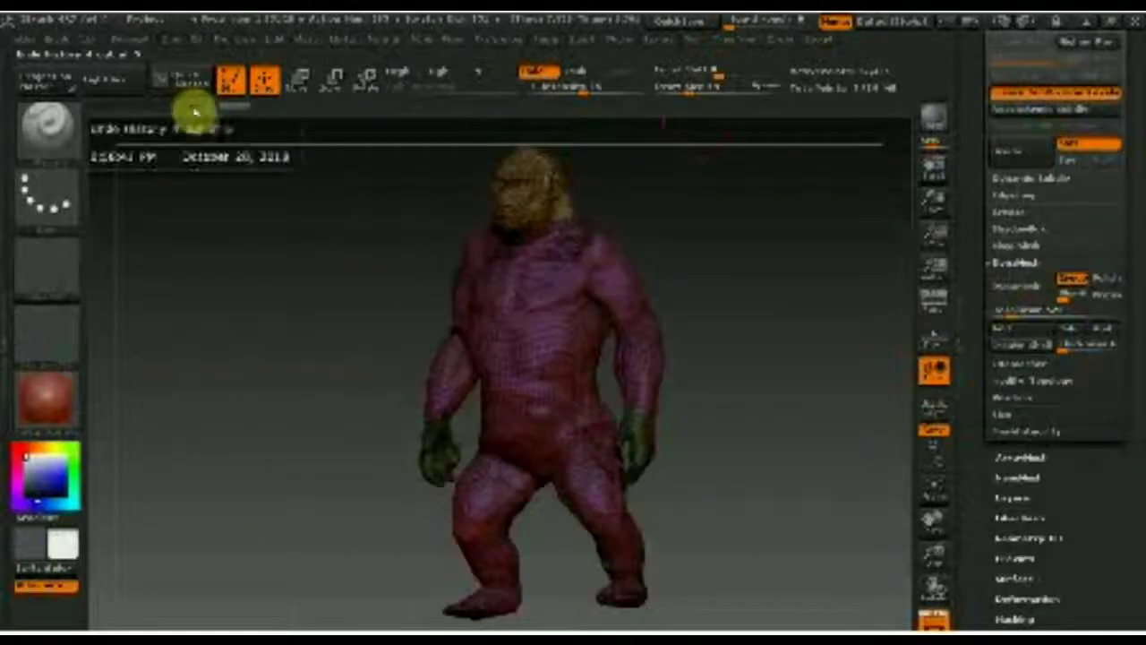
key("shift+f")
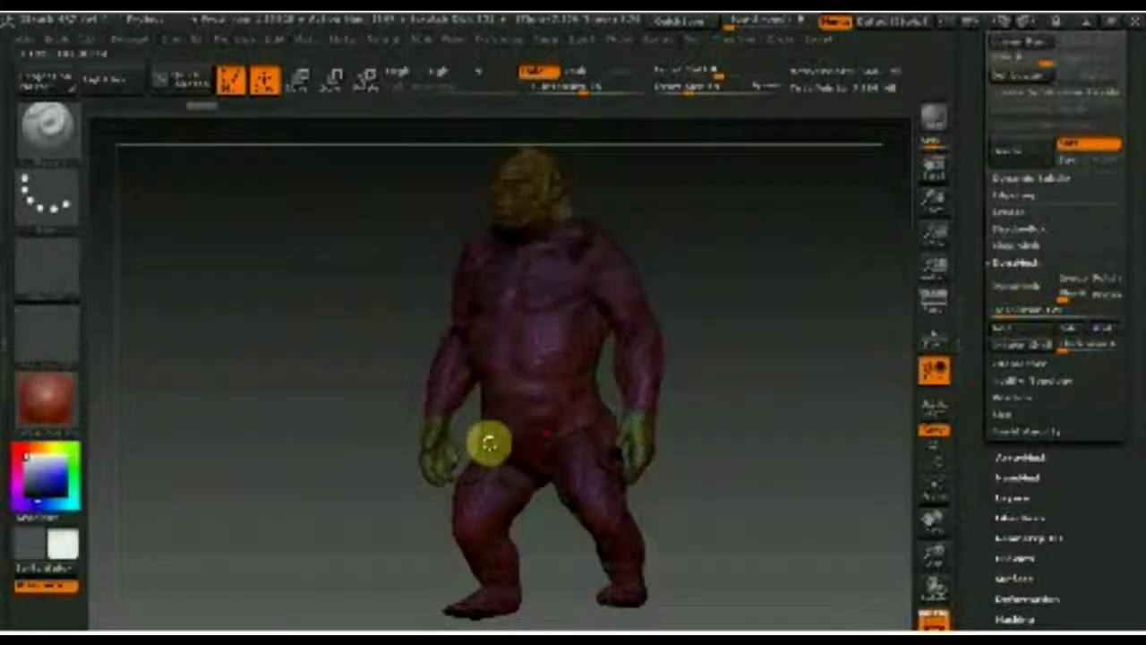
mouse_move(777, 384)
left_mouse_down()
mouse_move(810, 384)
mouse_move(797, 382)
left_mouse_up()
key("d")
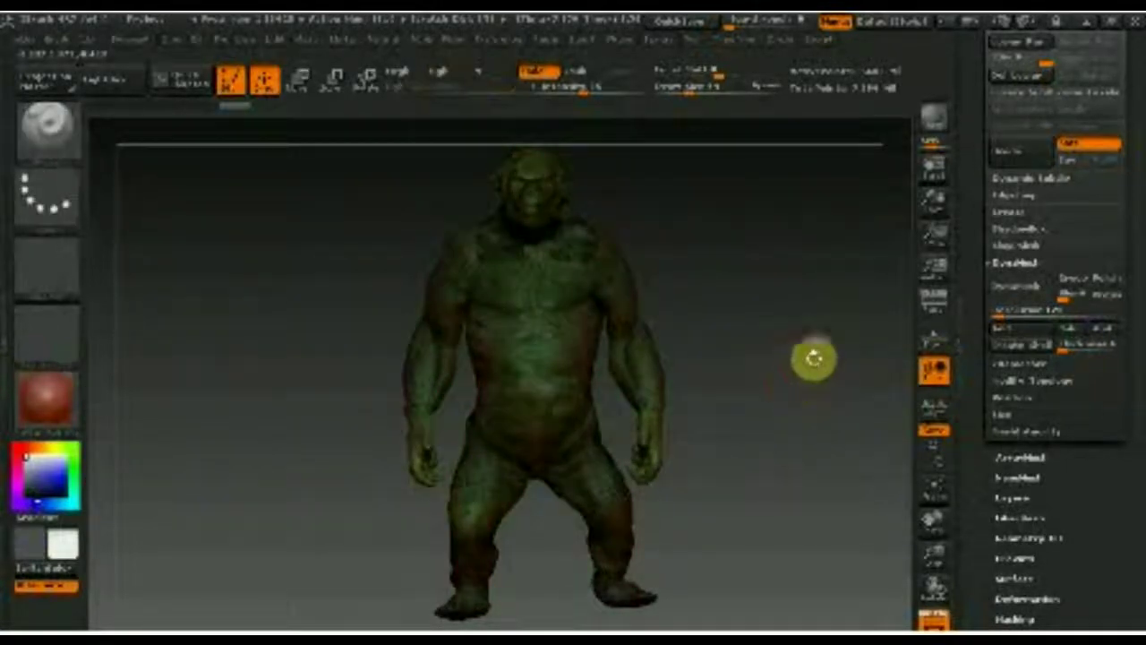
Run DynaMesh again and choose Yes to freeze subdivision levels
left_click(1069, 279)
left_click(1026, 296)
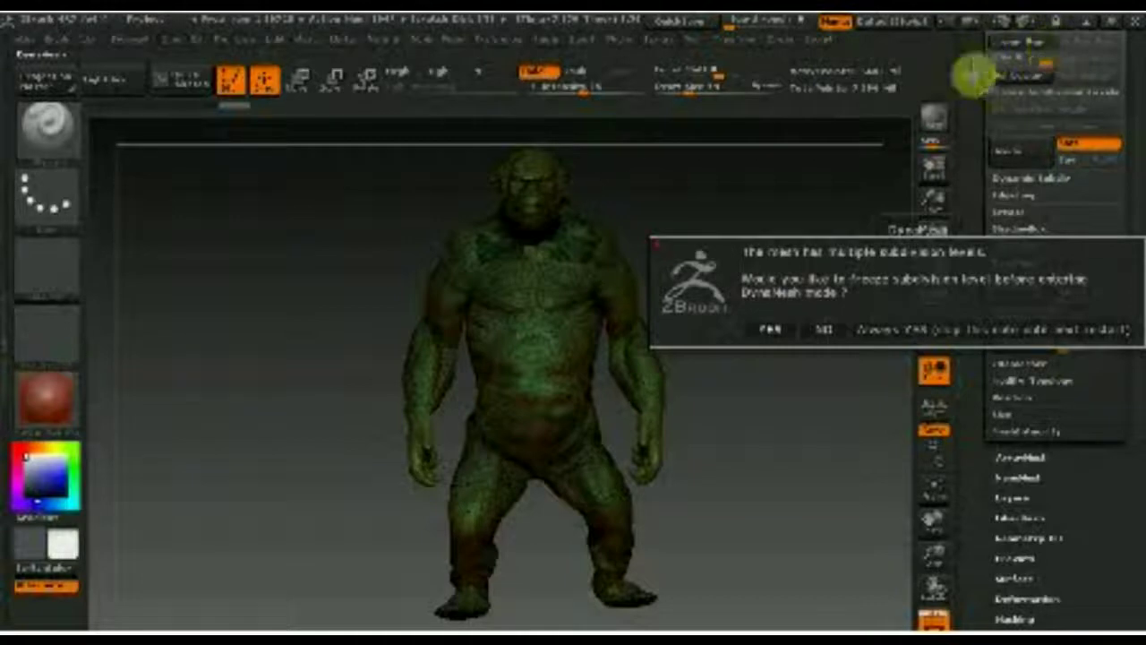
left_click(775, 331)
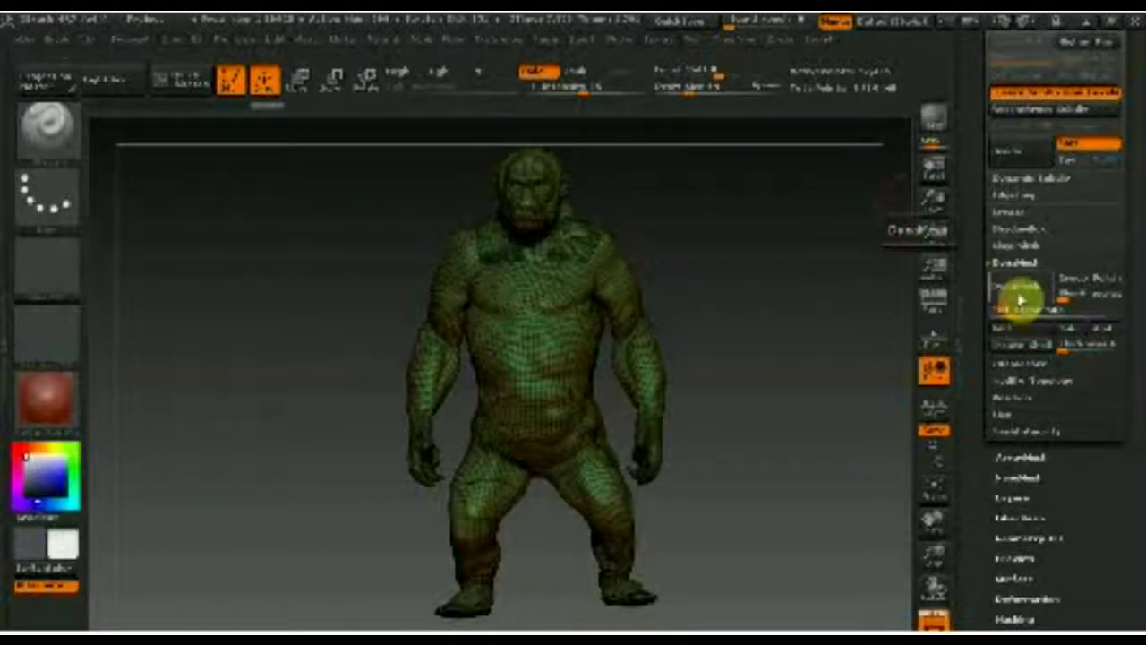
Remesh the ape with DynaMesh and orbit around it to inspect the result
left_click(1018, 291)
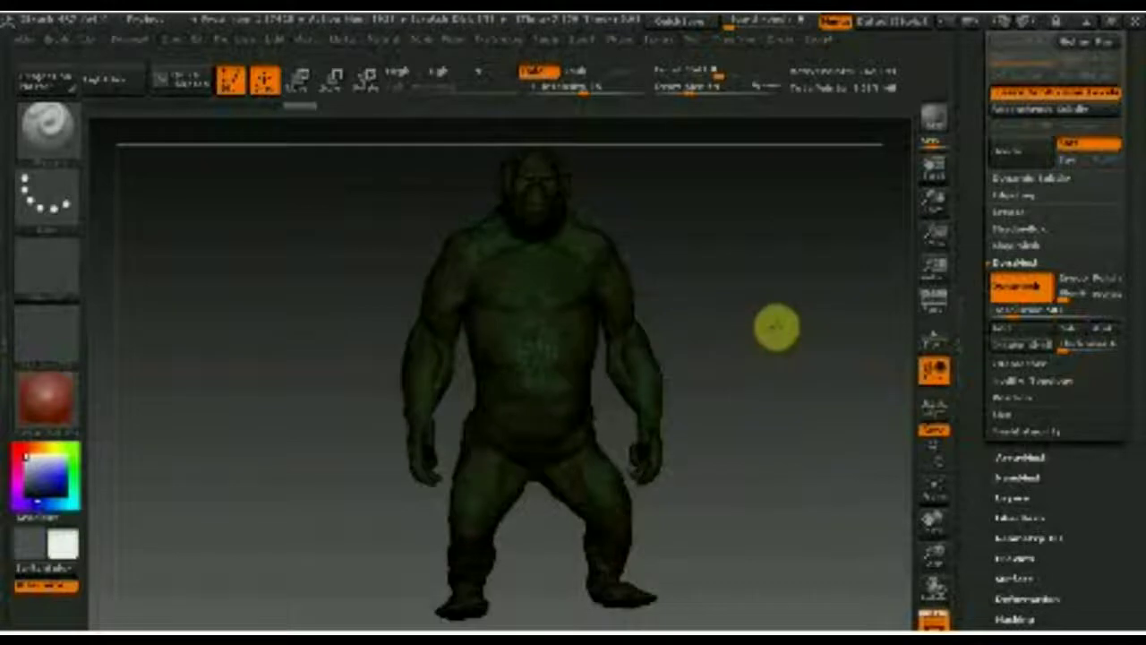
mouse_move(751, 339)
left_mouse_down()
mouse_move(824, 328)
mouse_move(769, 338)
mouse_move(926, 573)
left_mouse_up()
mouse_move(776, 514)
left_mouse_down()
mouse_move(767, 510)
mouse_move(780, 504)
left_mouse_up()
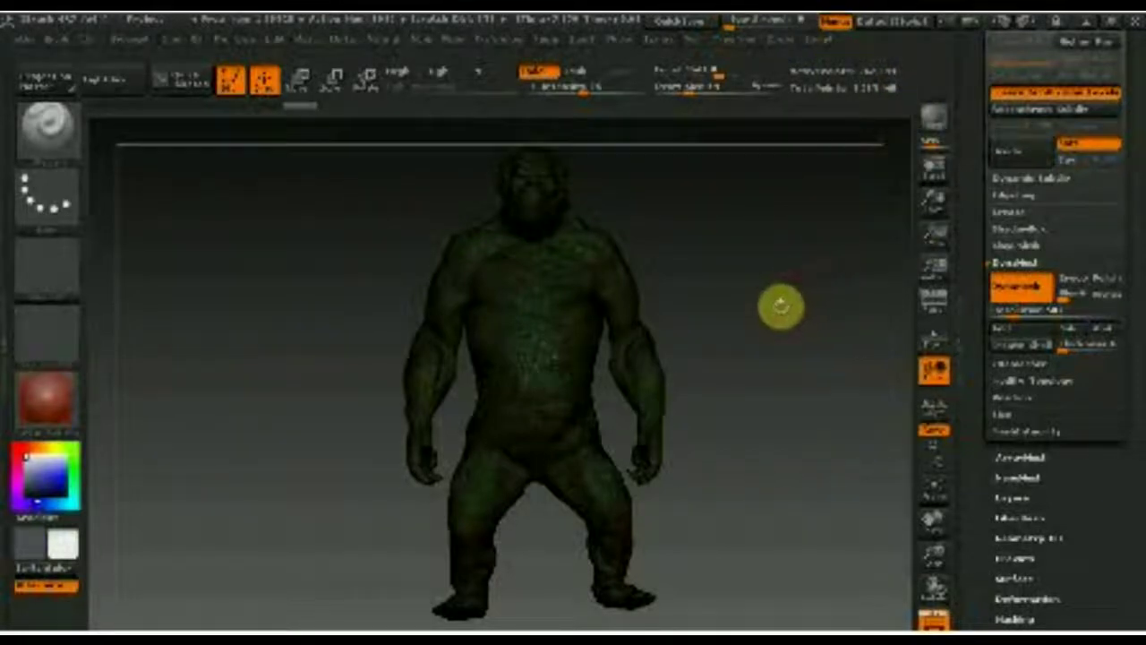
mouse_move(683, 319)
left_mouse_down()
mouse_move(582, 317)
mouse_move(782, 304)
left_mouse_up()
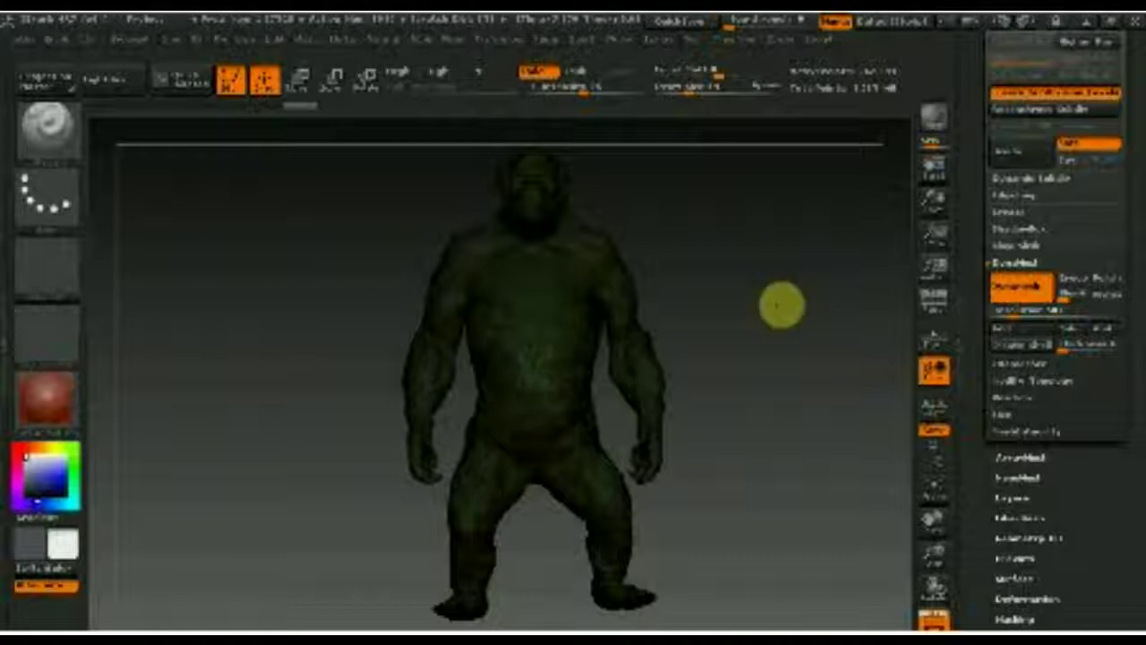
Turn off polypaint colour for plain red clay and expand the ZRemesher options
left_click(935, 616)
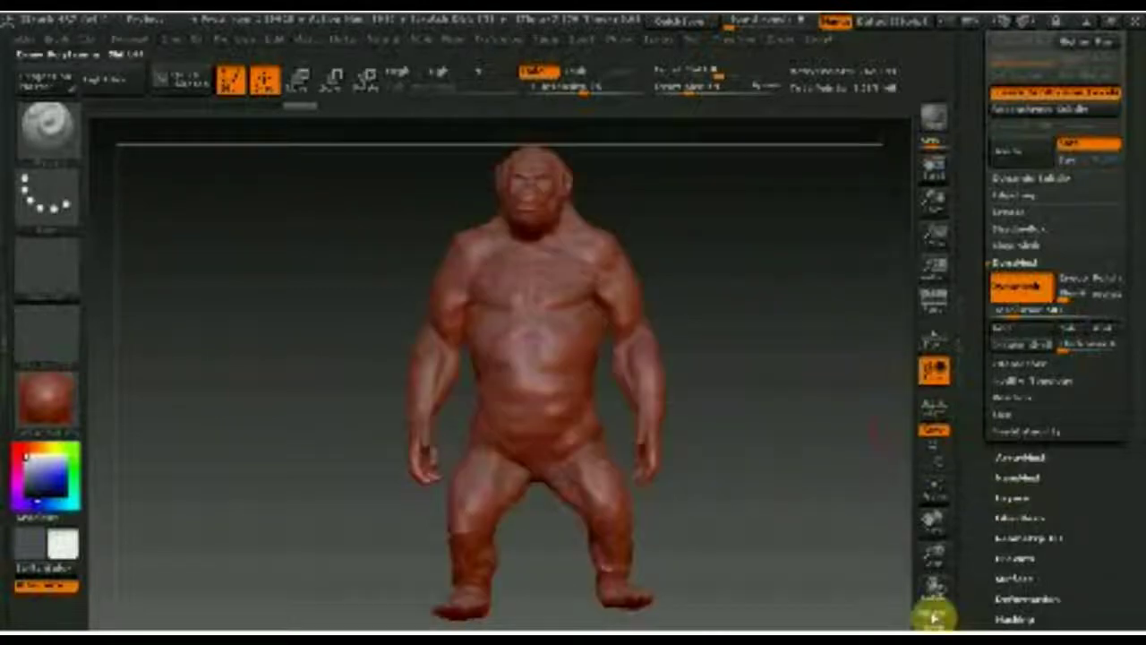
left_click_drag(759, 468, 817, 471)
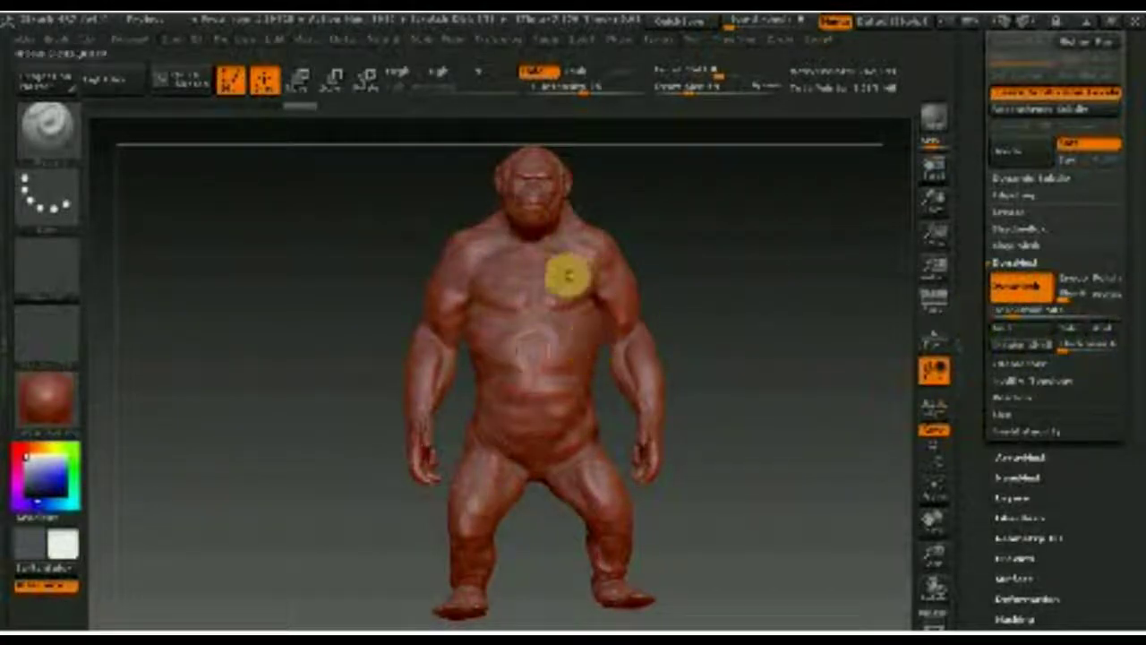
left_click(1021, 367)
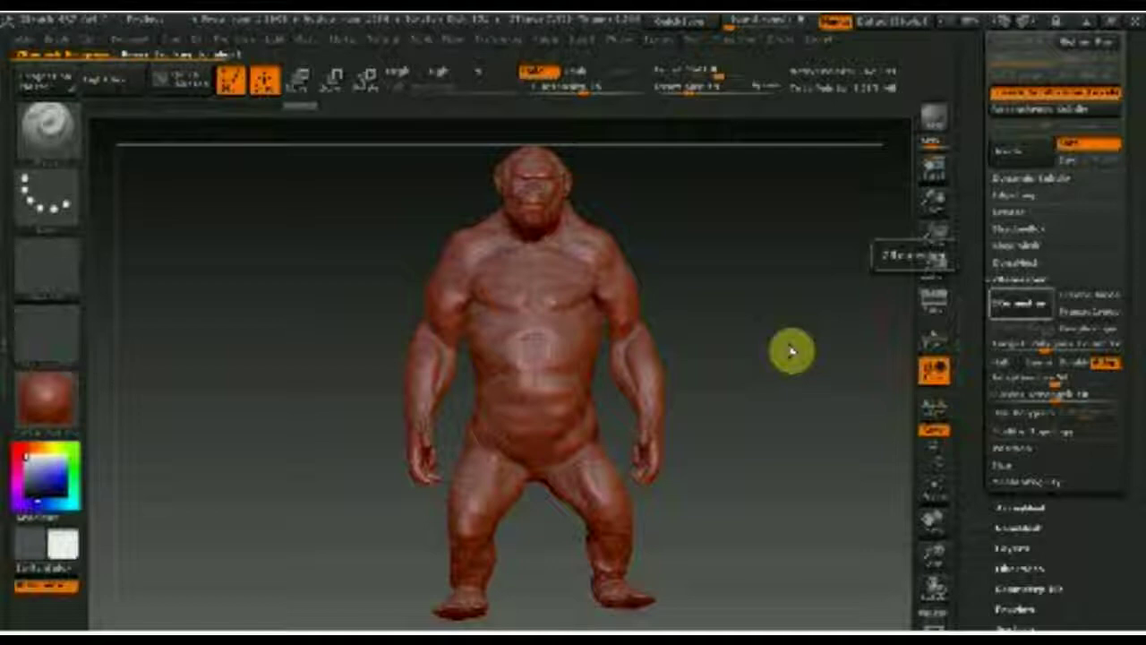
With PolyF on, smooth the ape's right shoulder, then turn PolyF off
mouse_move(776, 412)
left_mouse_down("shift")
mouse_move(696, 427)
mouse_move(785, 424)
mouse_move(769, 425)
left_mouse_up("shift")
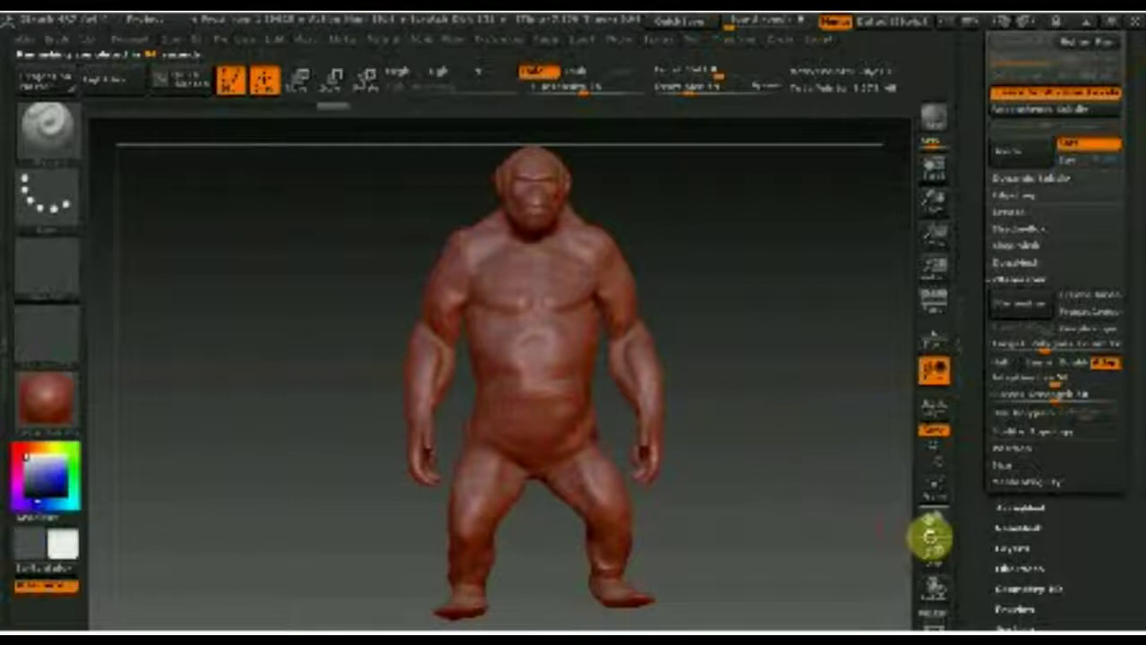
left_click(934, 616)
mouse_move(758, 418)
left_mouse_down("shift")
mouse_move(699, 443)
mouse_move(708, 455)
mouse_move(563, 456)
mouse_move(747, 437)
mouse_move(806, 276)
left_mouse_up("shift")
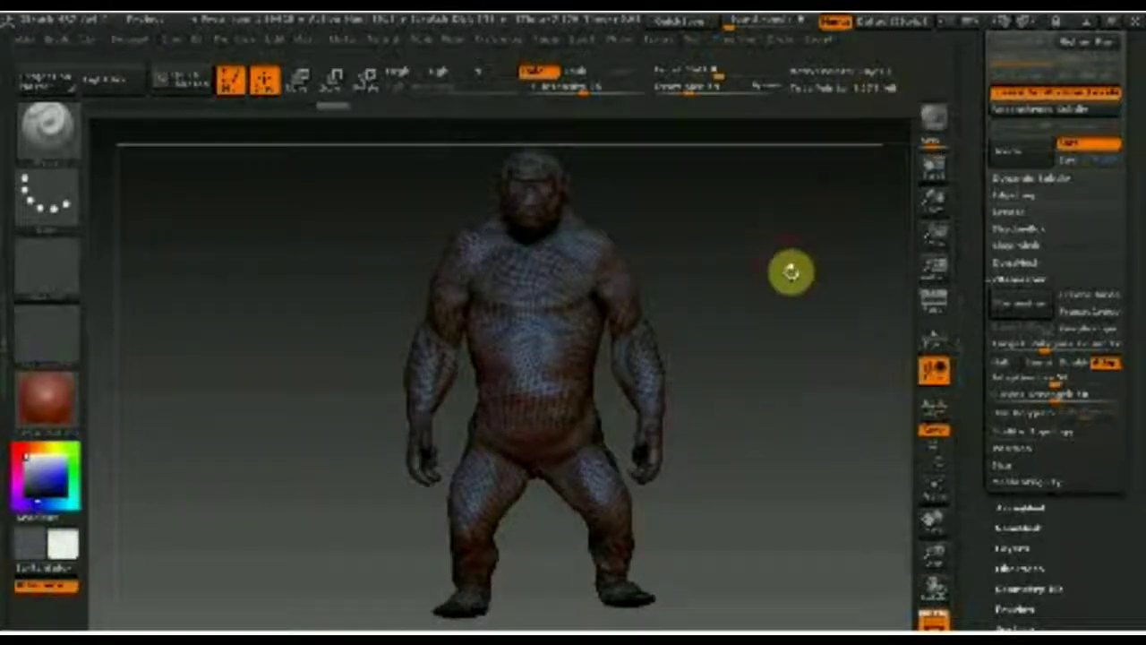
key("shift")
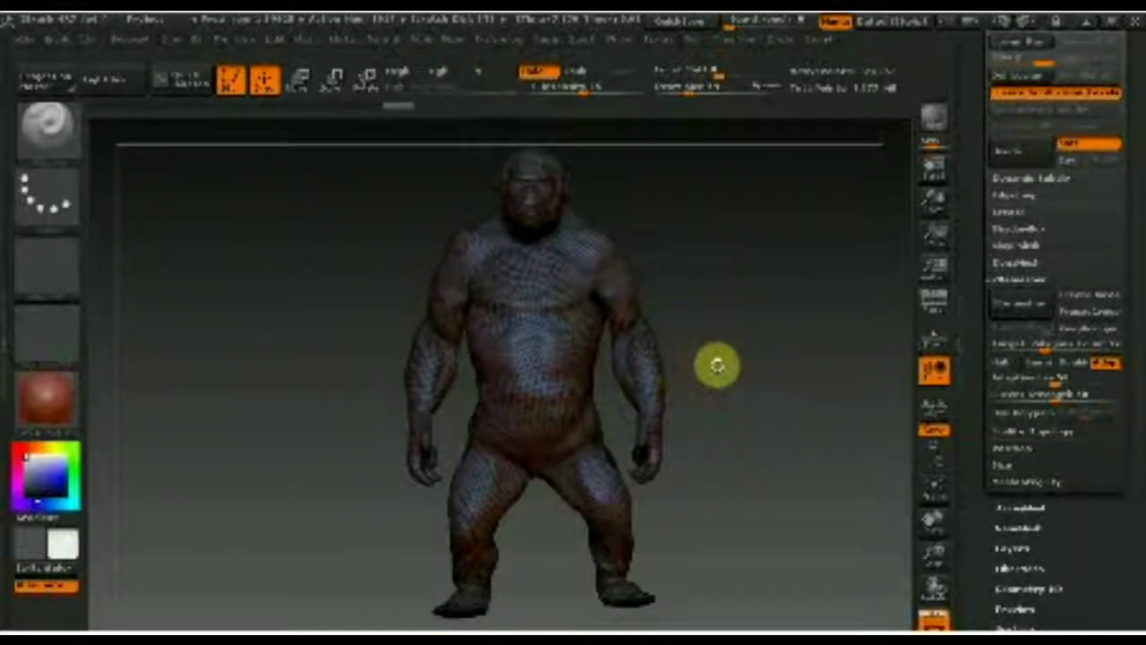
left_click_drag(636, 350, 596, 307)
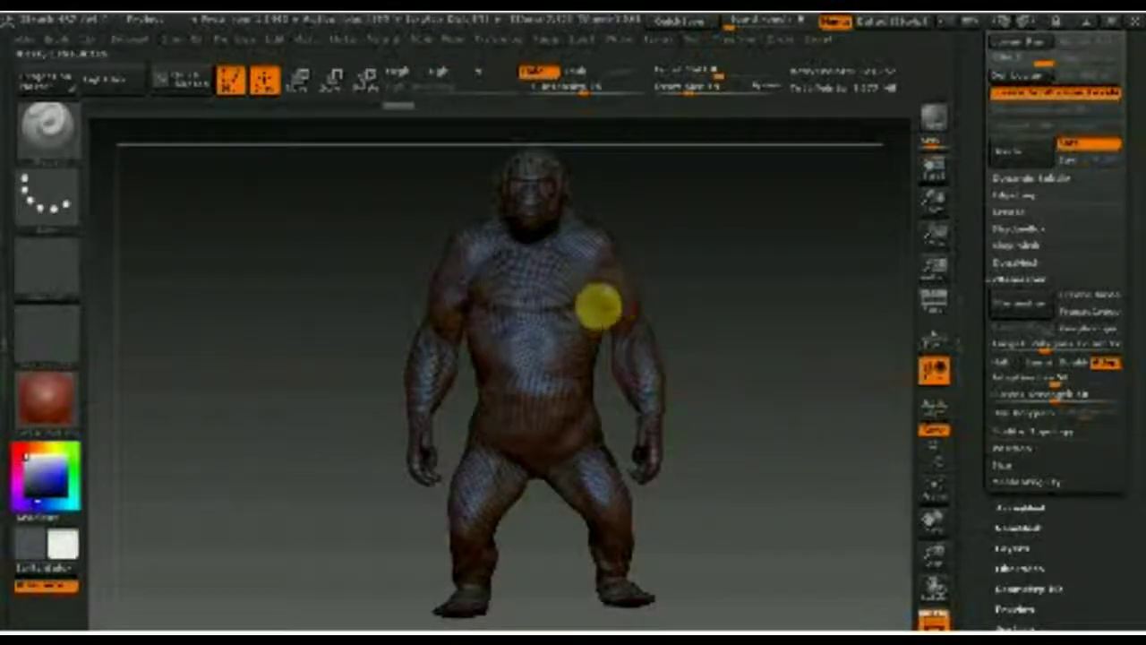
left_click(933, 617)
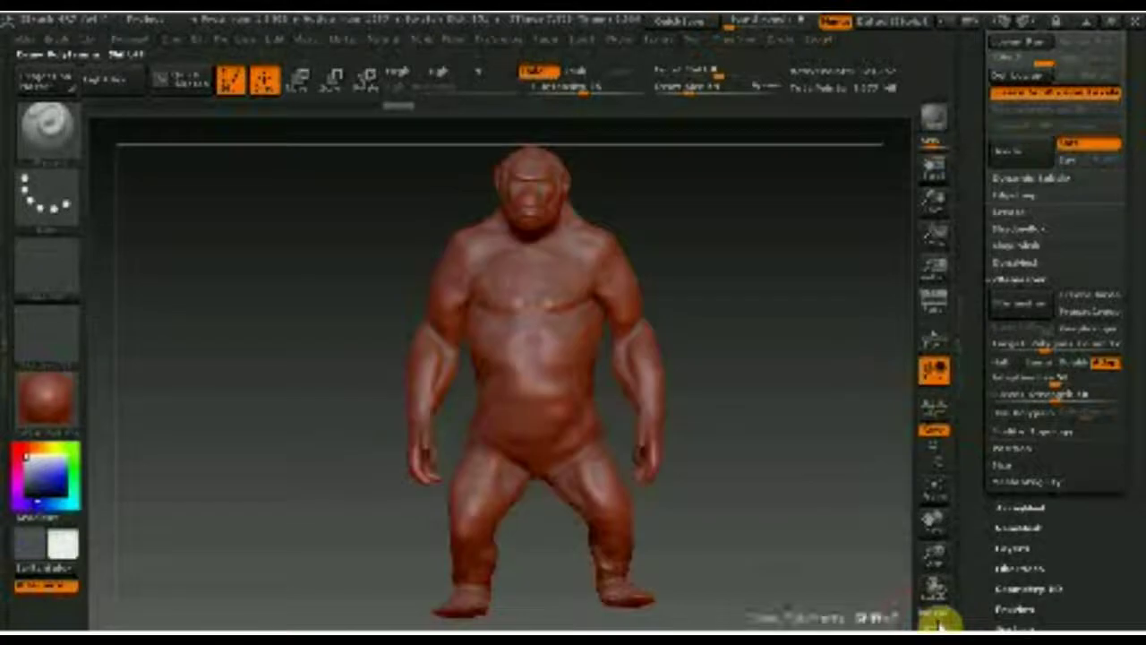
left_click_drag(833, 519, 665, 532)
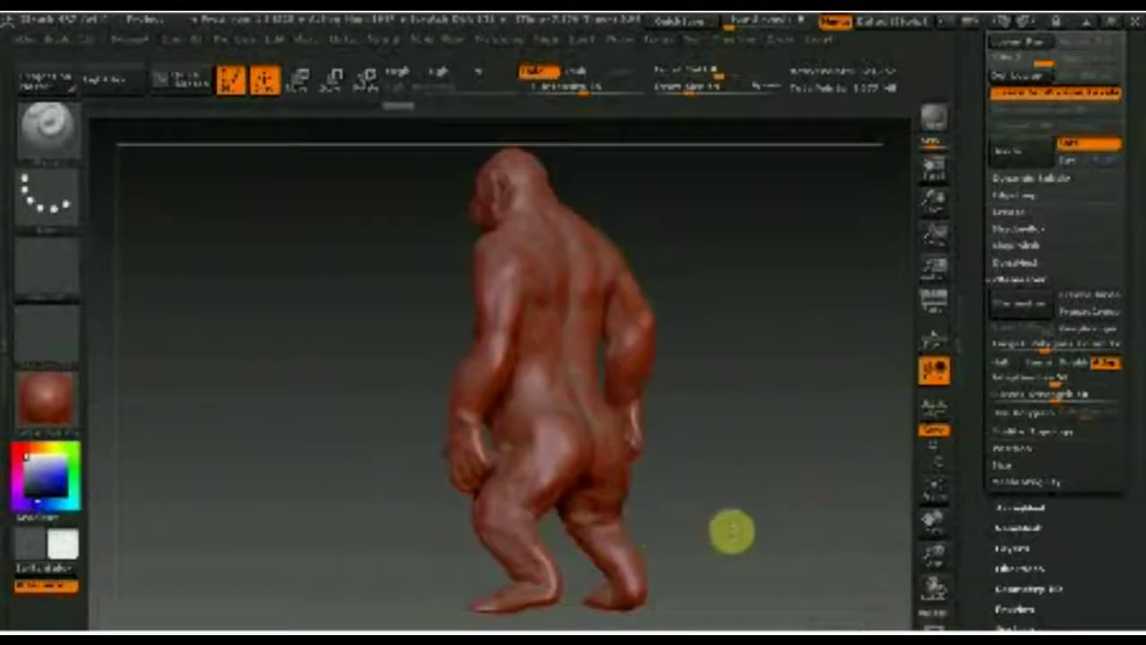
left_click_drag(797, 511, 820, 508)
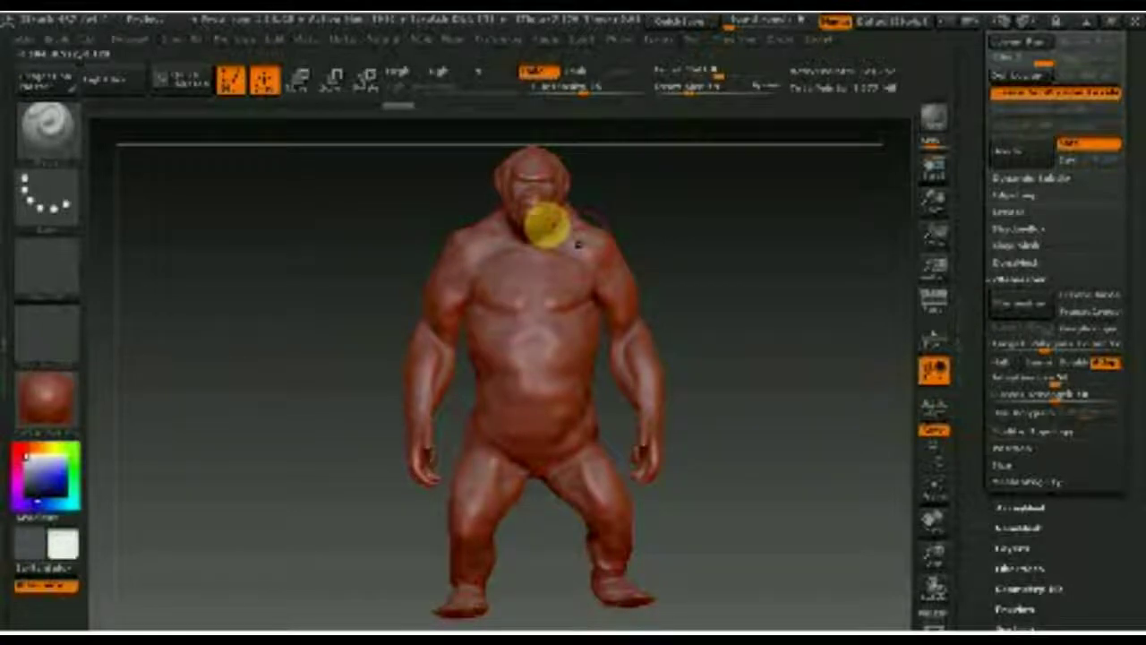
Make the second, detailed ape subtool visible in the SubTool list
scroll(1074, 233, "up", 10)
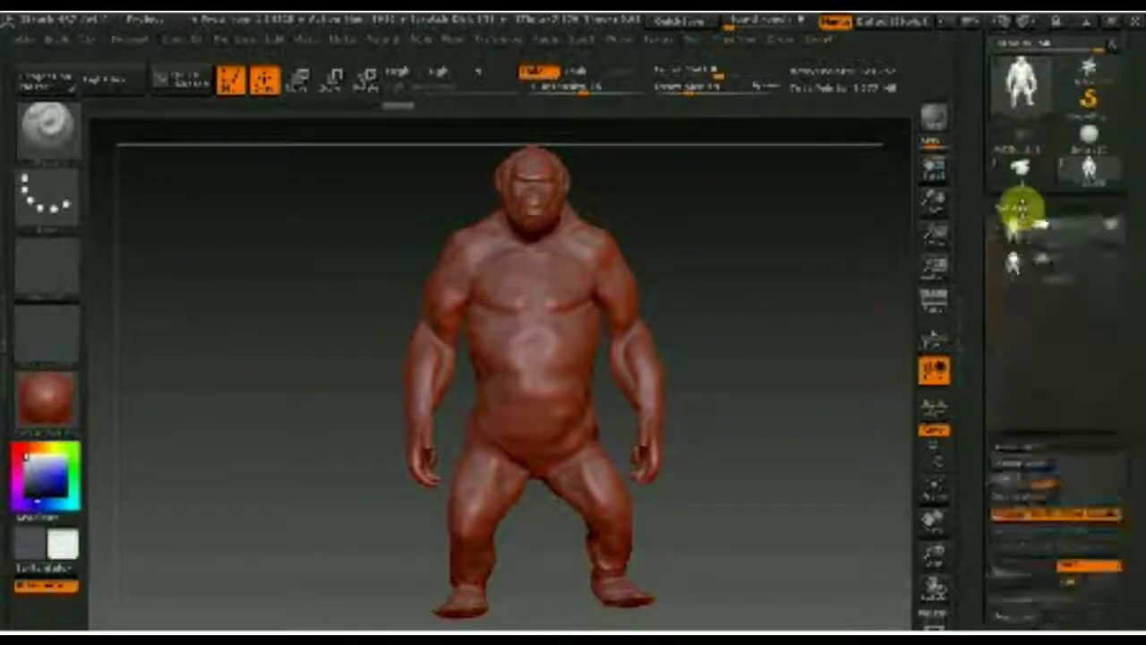
left_click(1020, 207)
left_click(1106, 118)
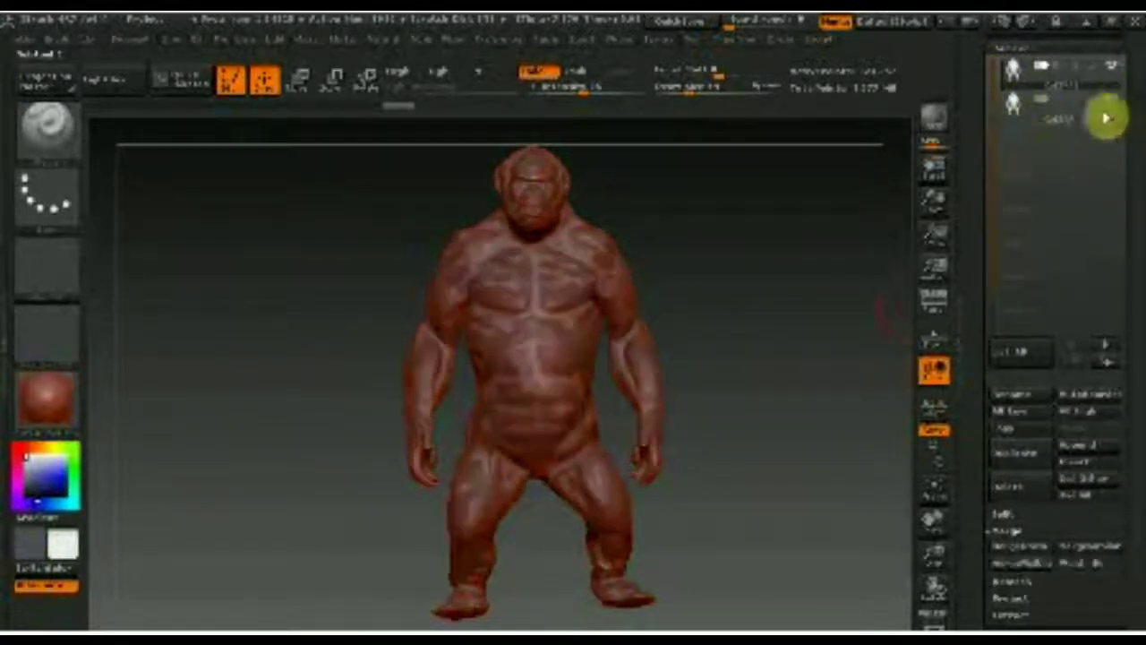
mouse_move(742, 366)
left_mouse_down()
mouse_move(721, 369)
mouse_move(764, 361)
left_mouse_up()
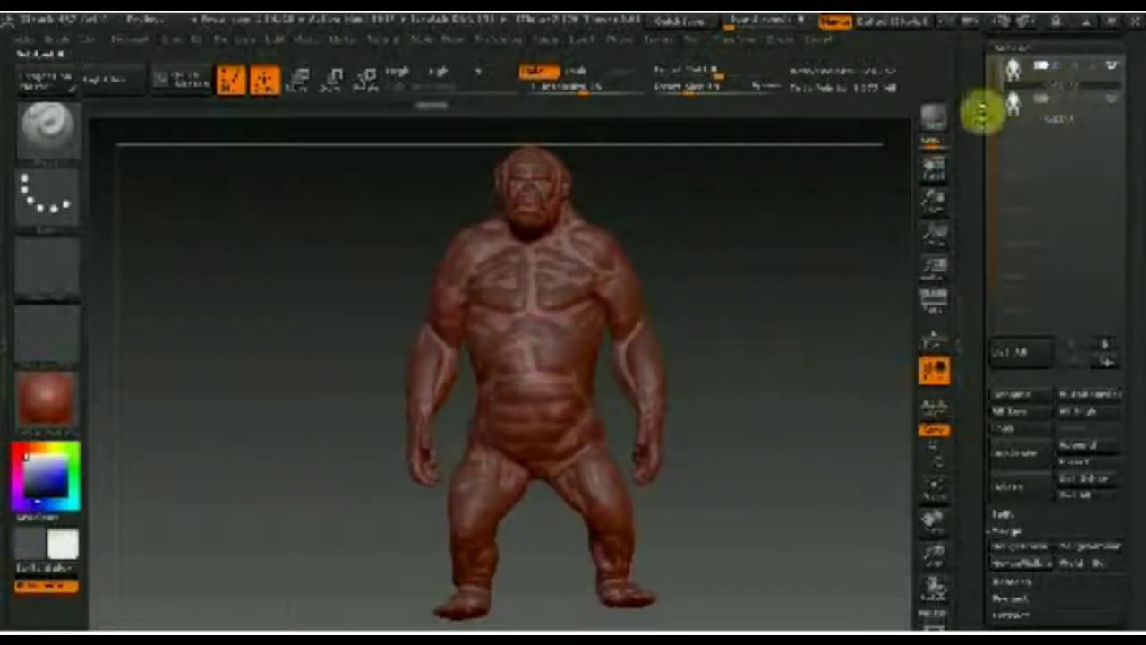
Expand the SubTool subpalette to list the ape's two subtools
left_click_drag(1129, 346, 1133, 224)
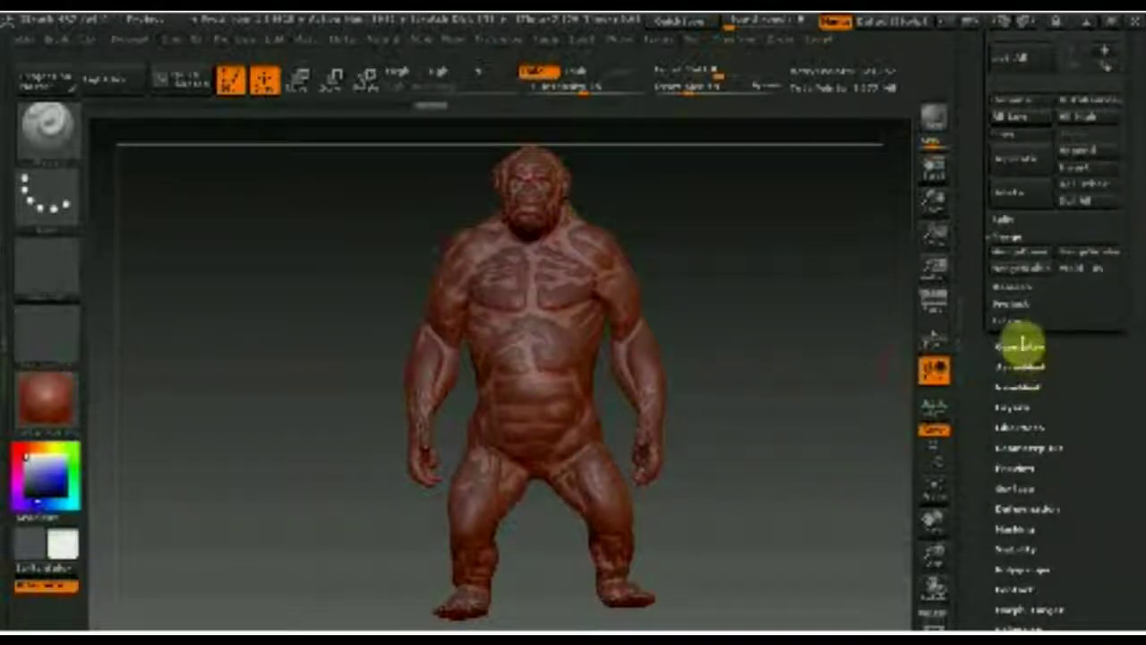
left_click(1012, 305)
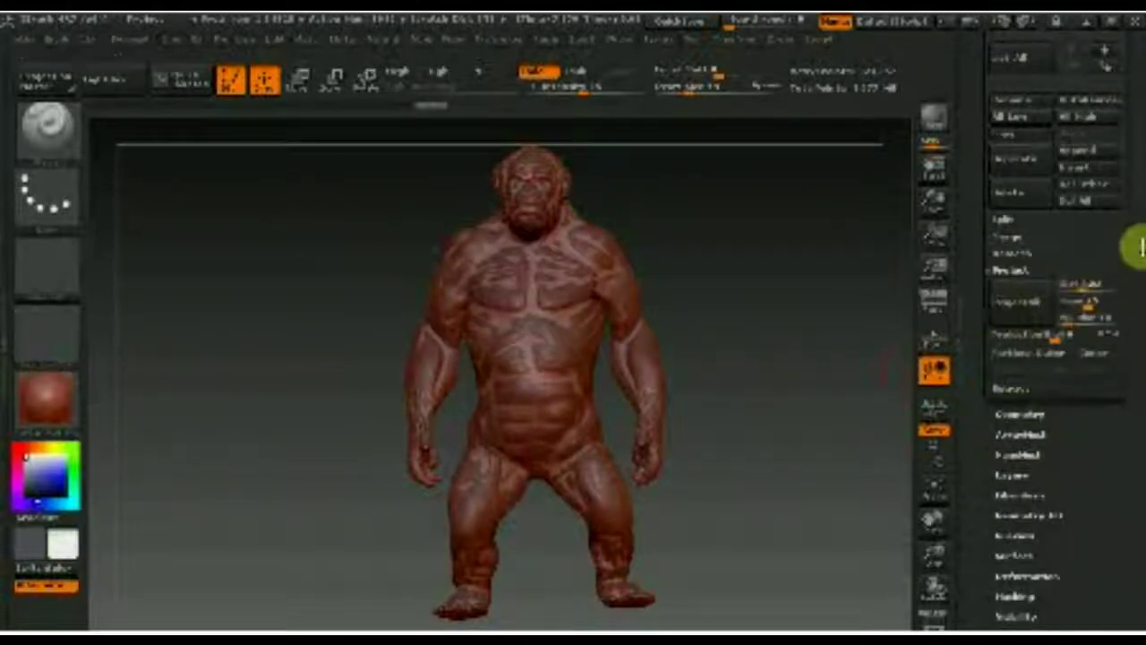
left_click_drag(1133, 337, 1128, 309)
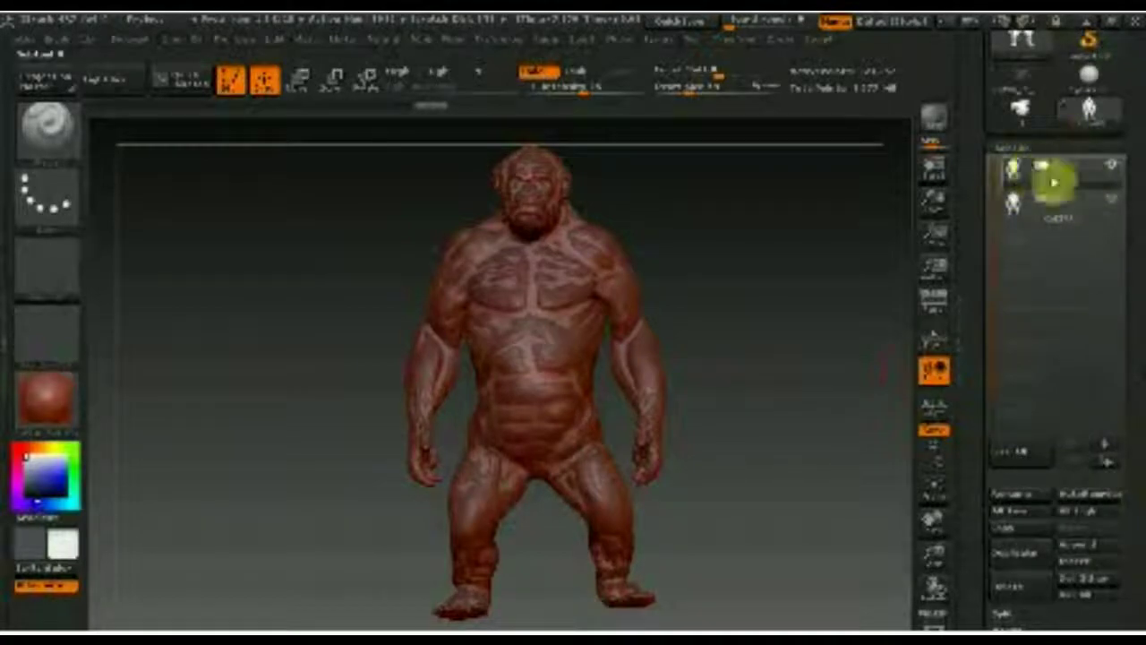
mouse_move(1056, 204)
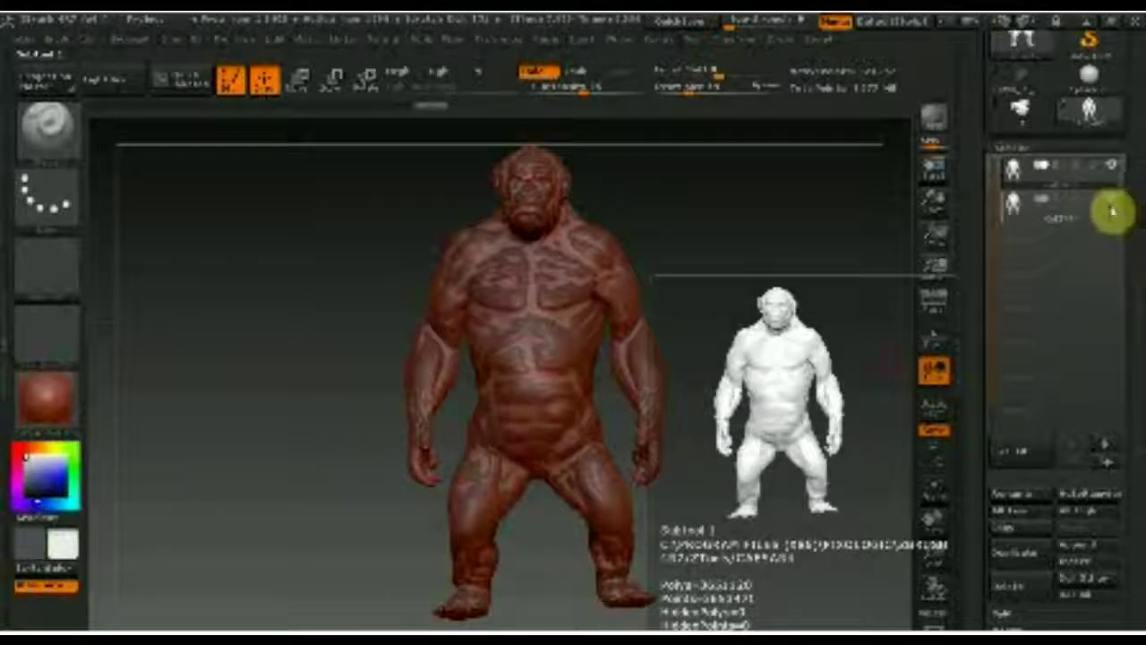
Hide the veined second subtool and overlay the PolyF wireframe on the front-facing ape
left_click(1126, 146)
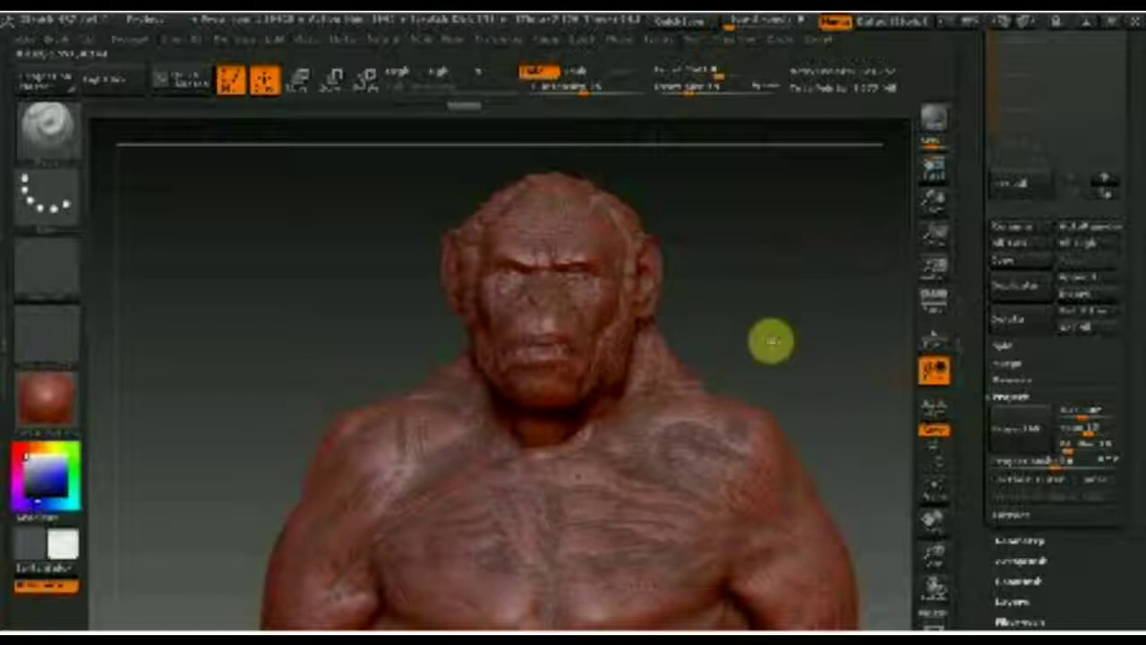
left_click(1024, 218)
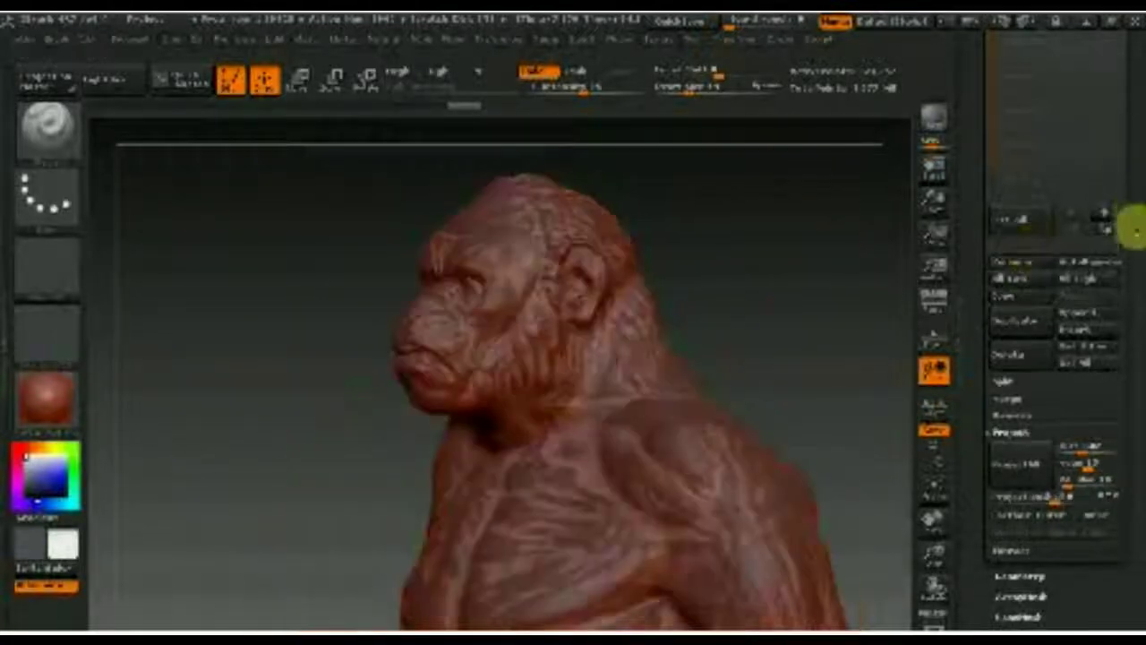
left_click(1113, 134)
left_click(1113, 134)
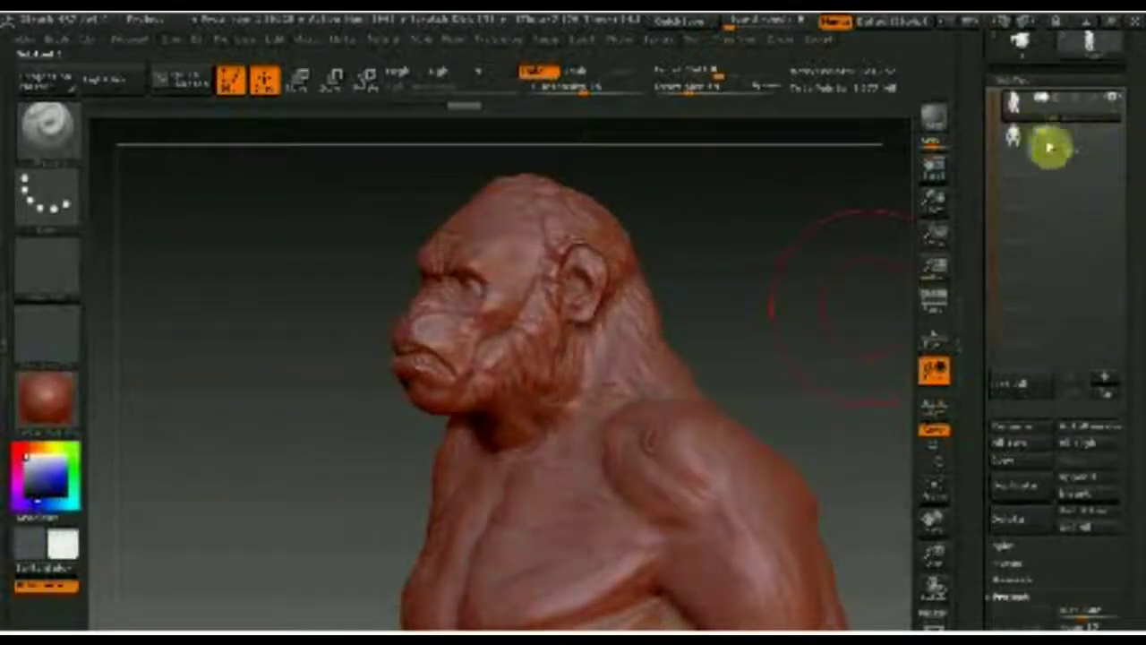
left_click_drag(795, 250, 787, 250, "shift")
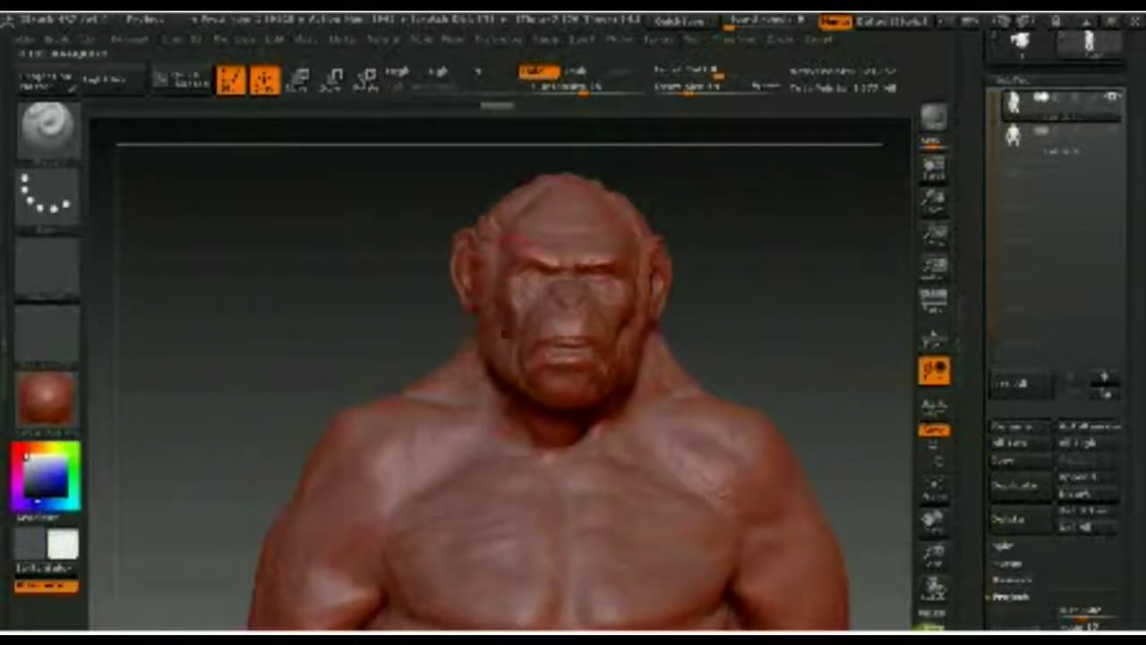
left_click(935, 617)
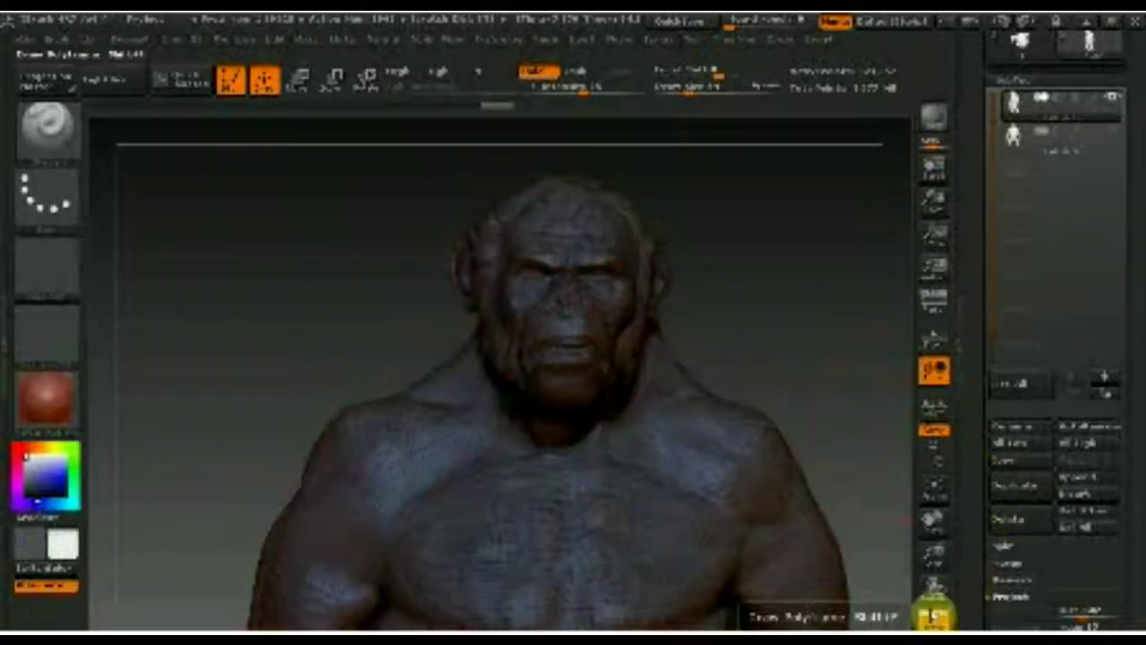
Inspect the ape from several angles, then turn the PolyF wireframe back off
left_click_drag(779, 298, 716, 310)
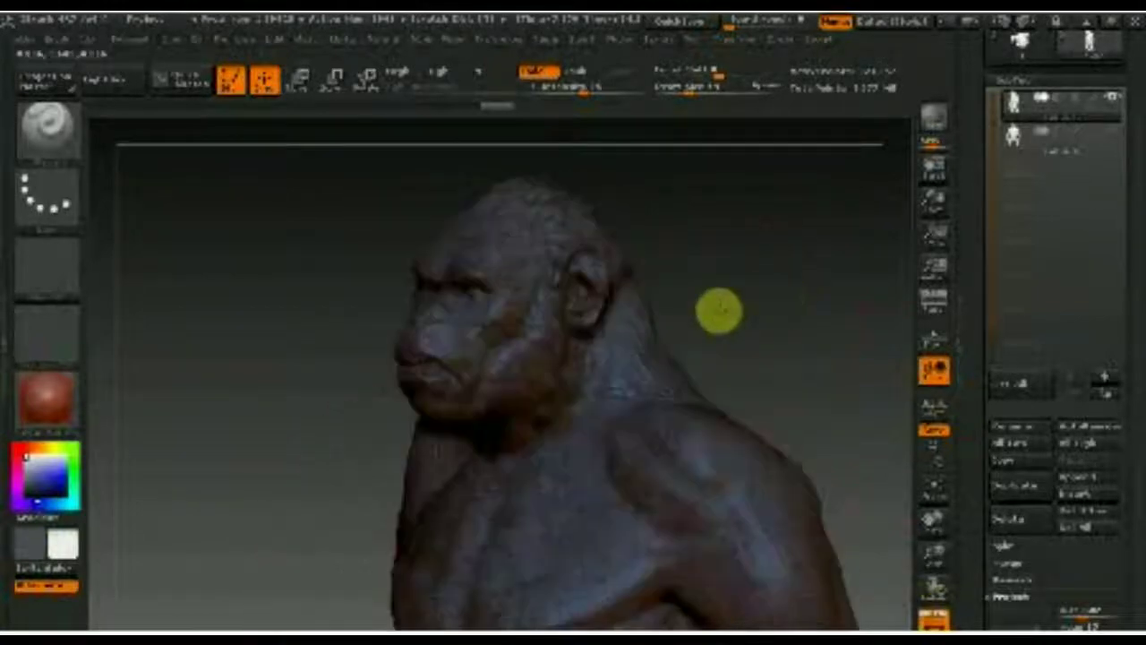
left_click_drag(460, 305, 386, 295)
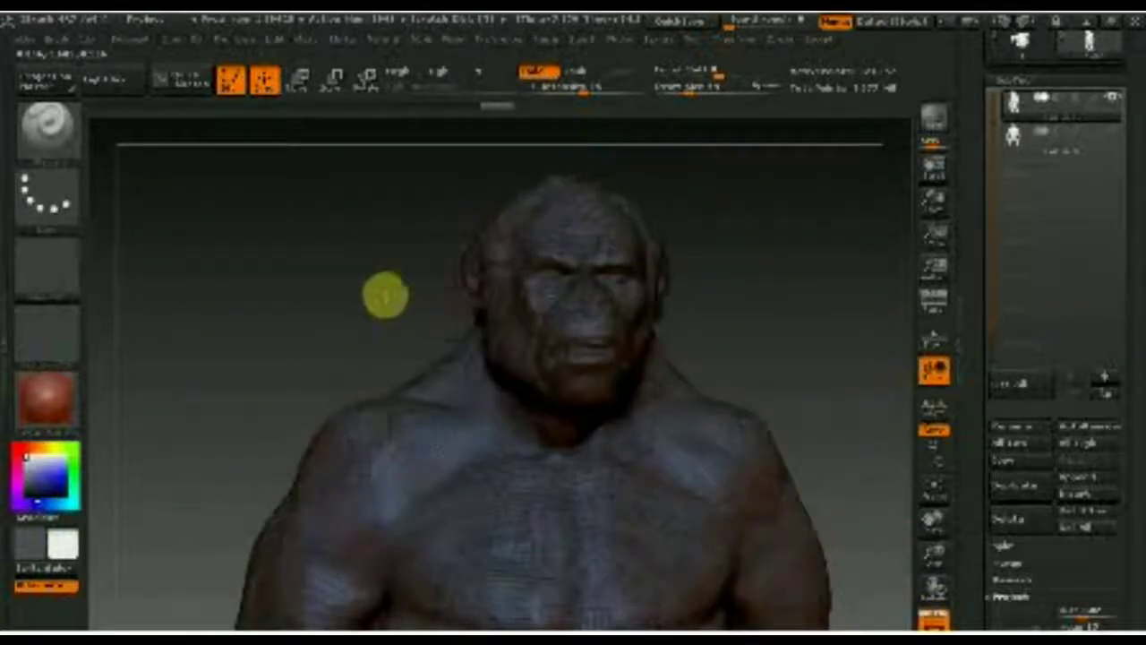
left_click_drag(540, 303, 455, 378)
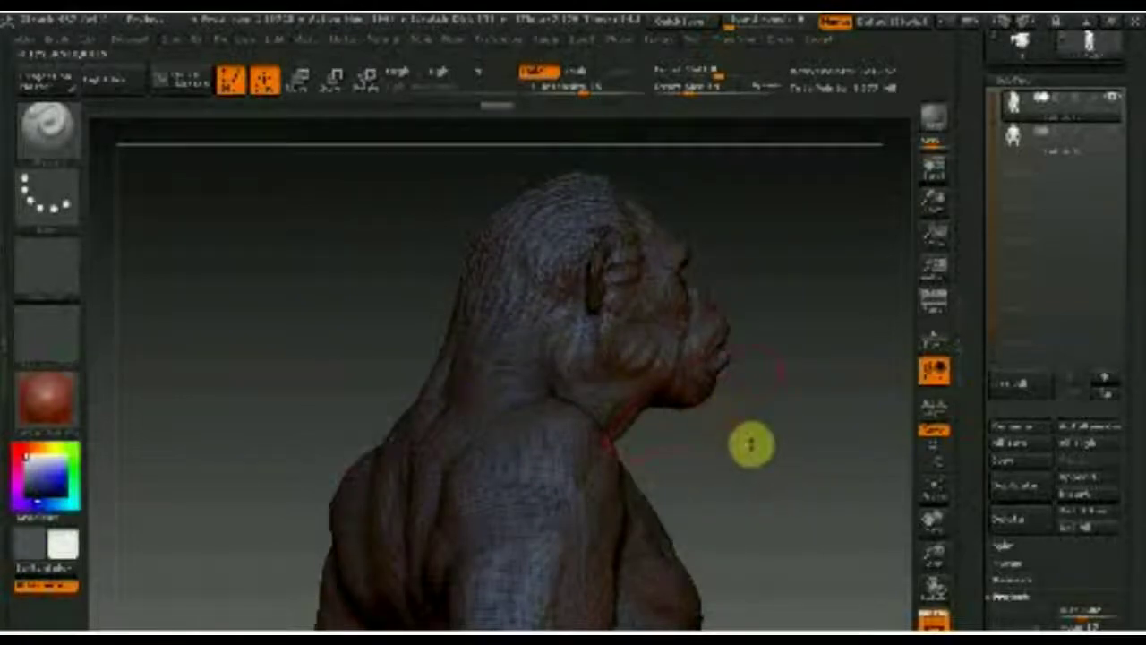
left_click_drag(750, 443, 640, 443)
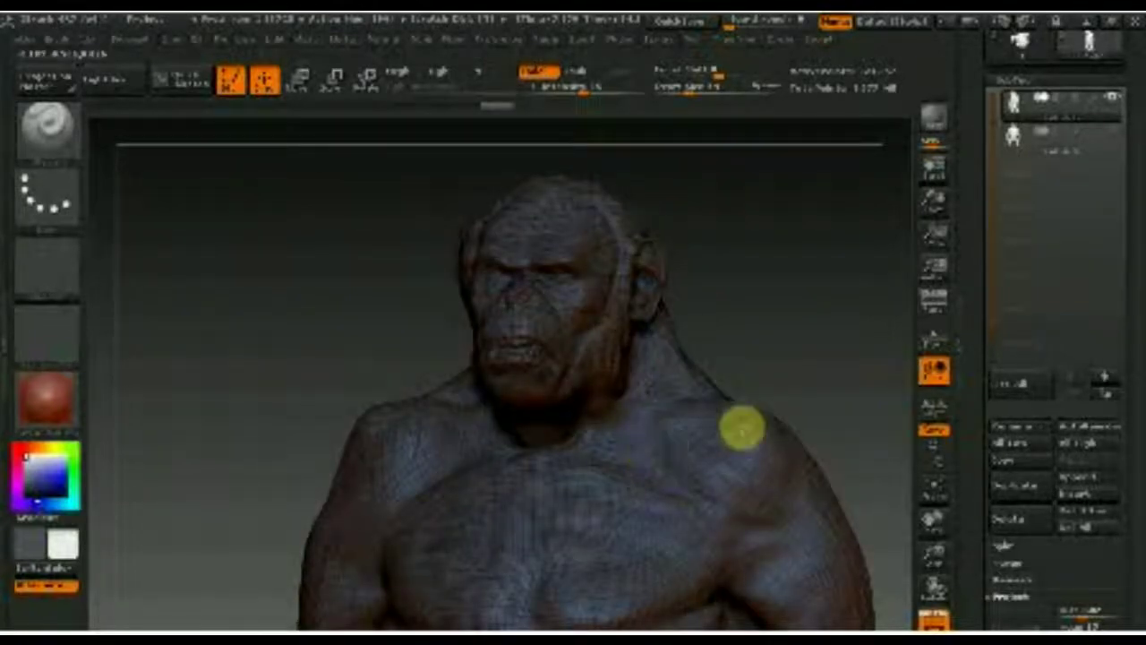
left_click_drag(740, 424, 836, 360)
left_click(935, 617)
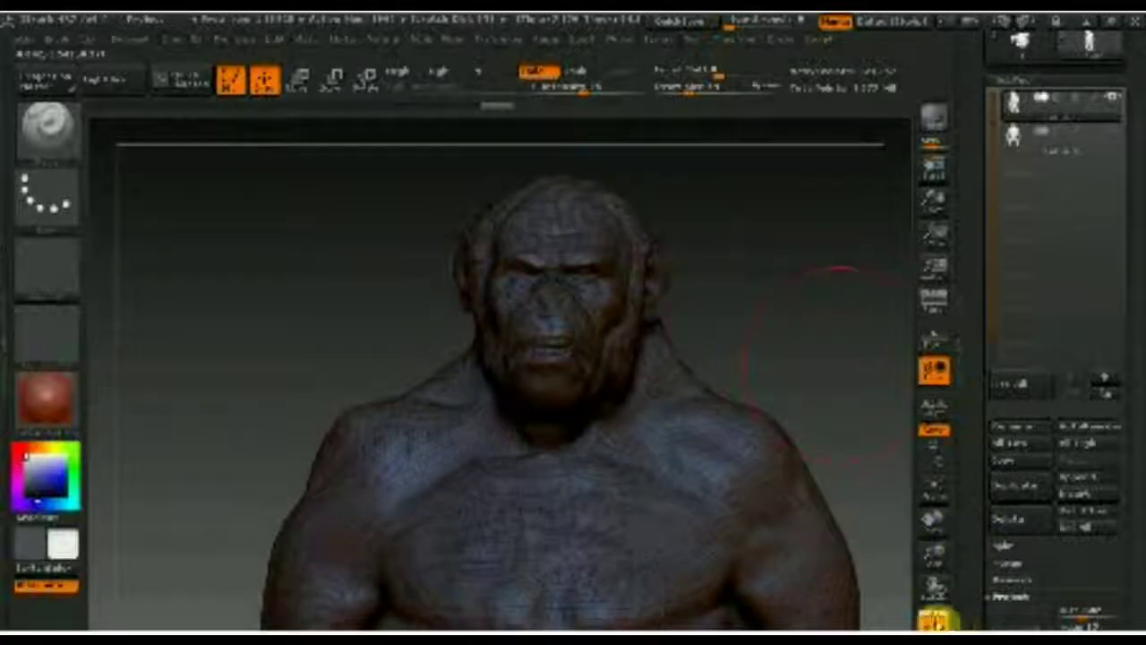
left_click(935, 617)
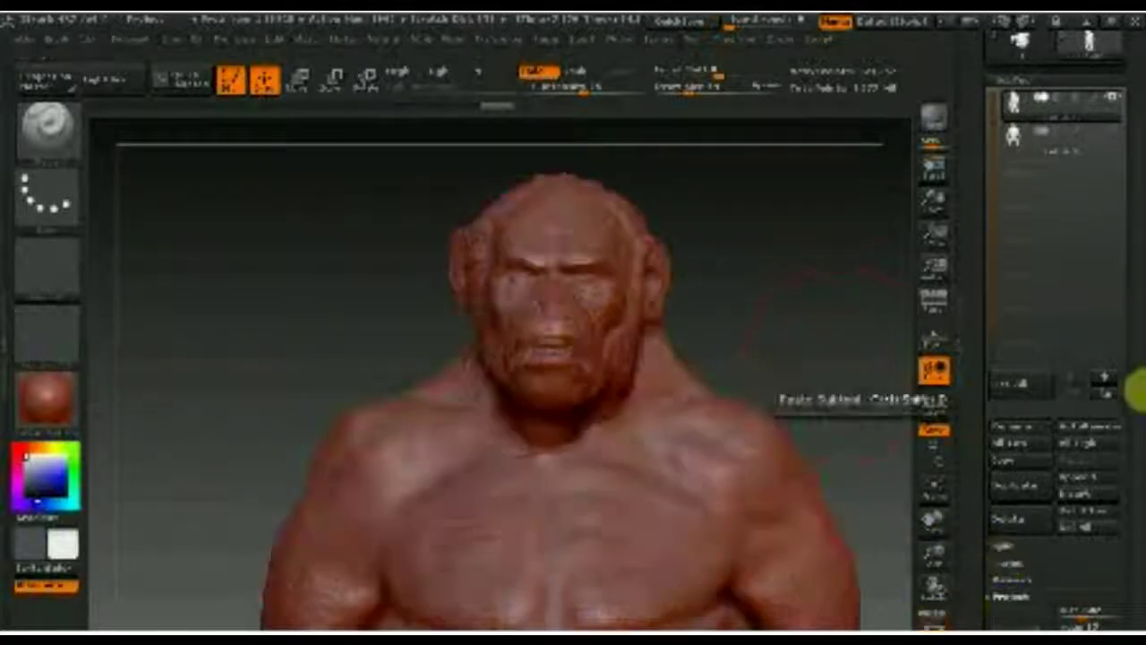
Select the veined skin-detail subtool and delete it, confirming with OK
left_click(1018, 151)
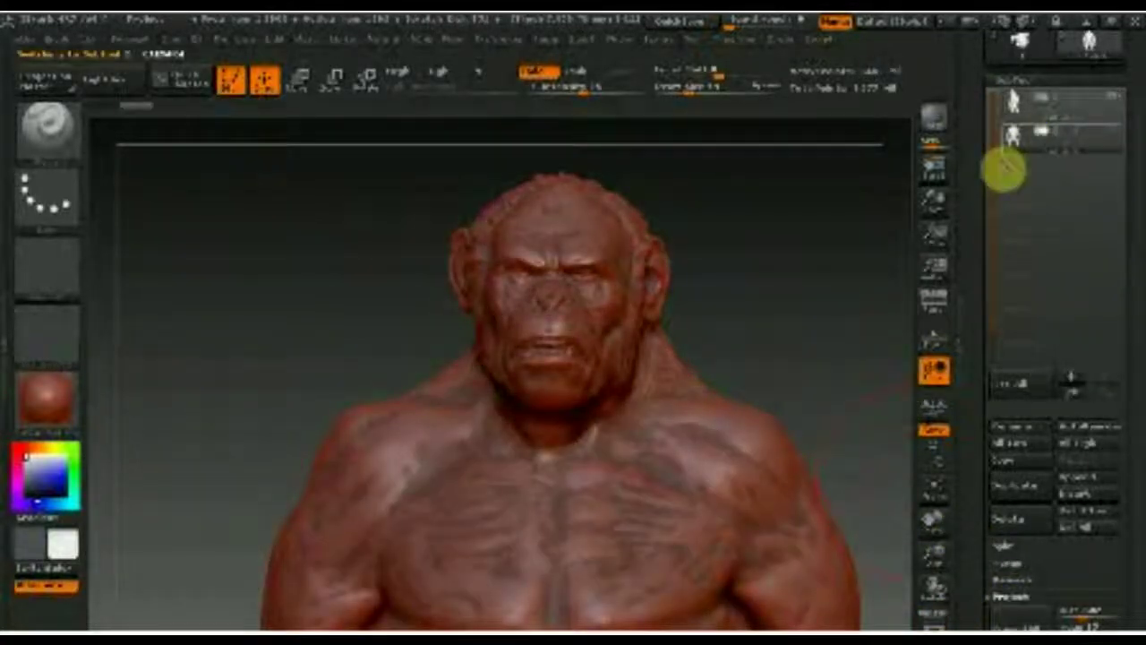
left_click(1019, 520)
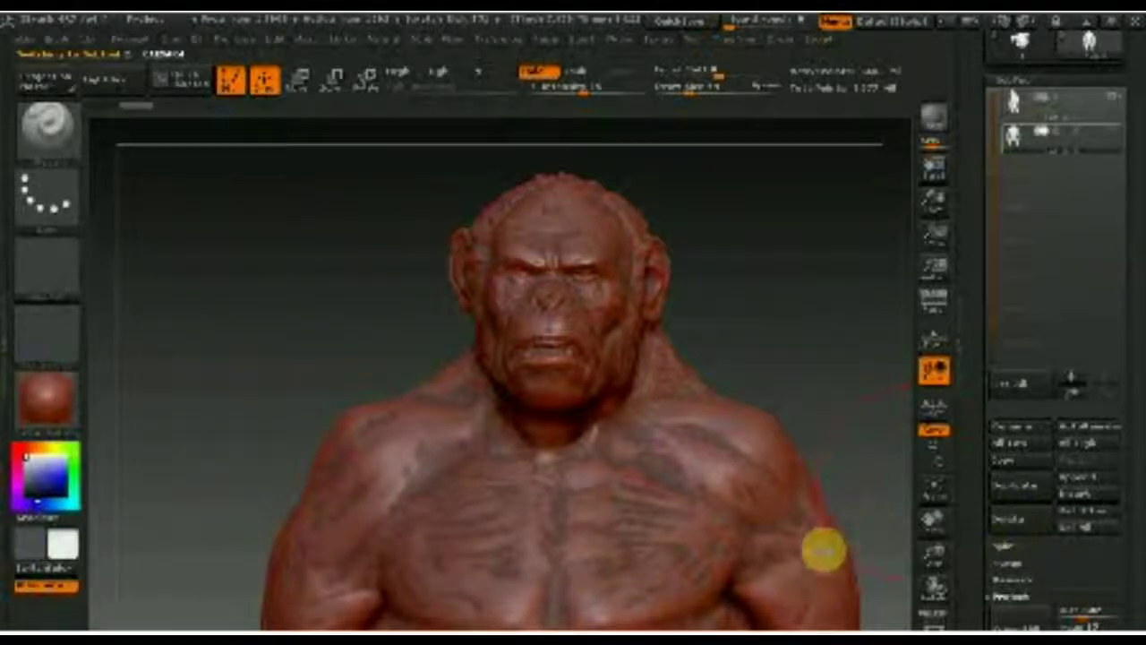
left_click(828, 556)
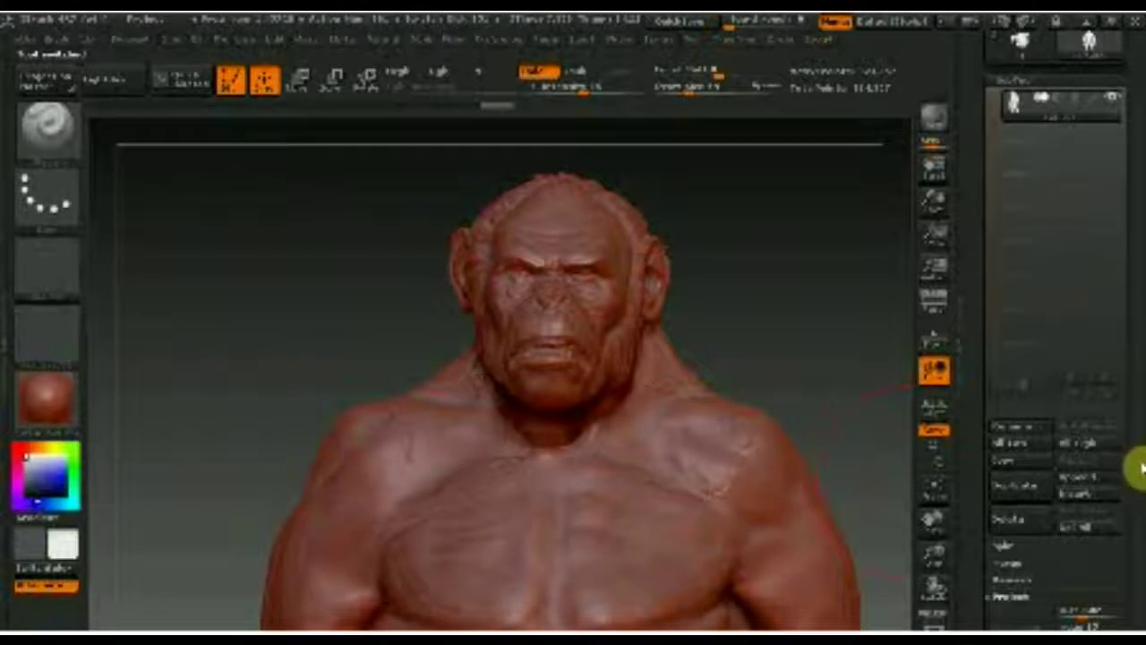
left_click_drag(1135, 465, 1135, 343)
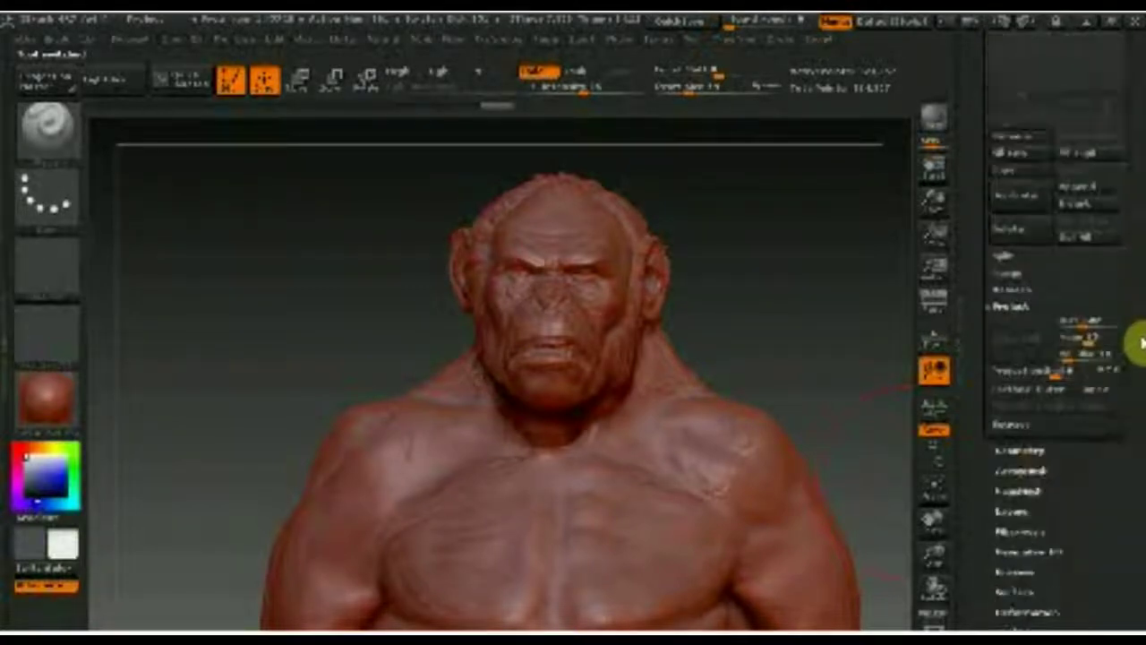
In Geometry, drop the ape to its lowest subdivision level, then step back up through higher levels
left_click(1020, 448)
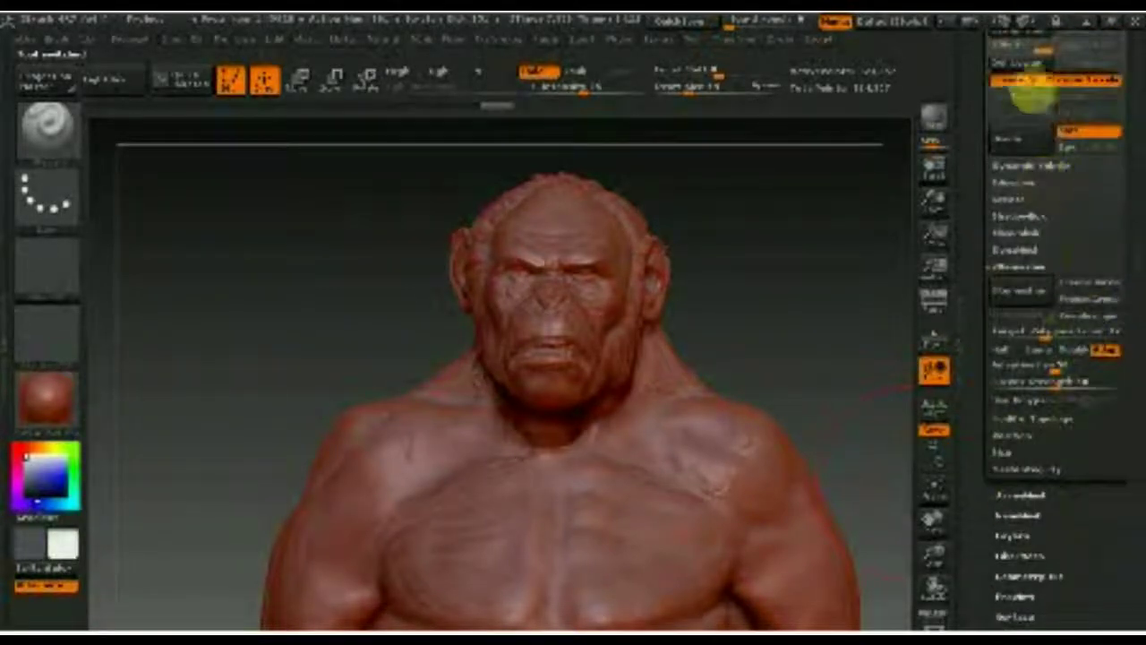
scroll(1132, 127, "up", 1)
scroll(1056, 116, "up", 1)
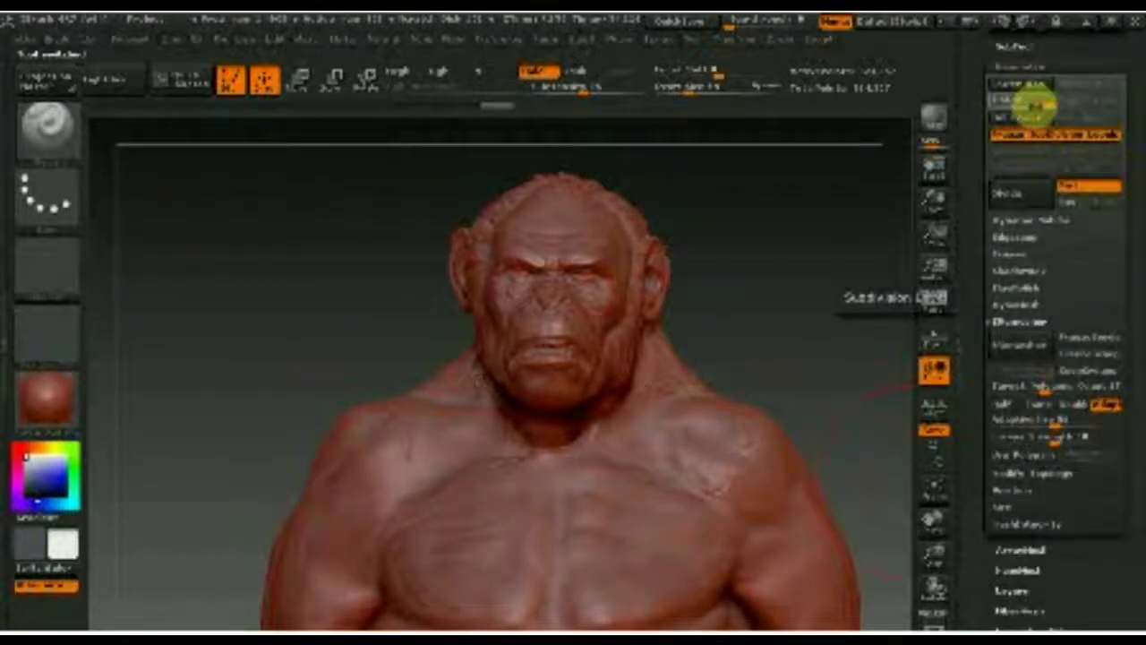
left_click(993, 132)
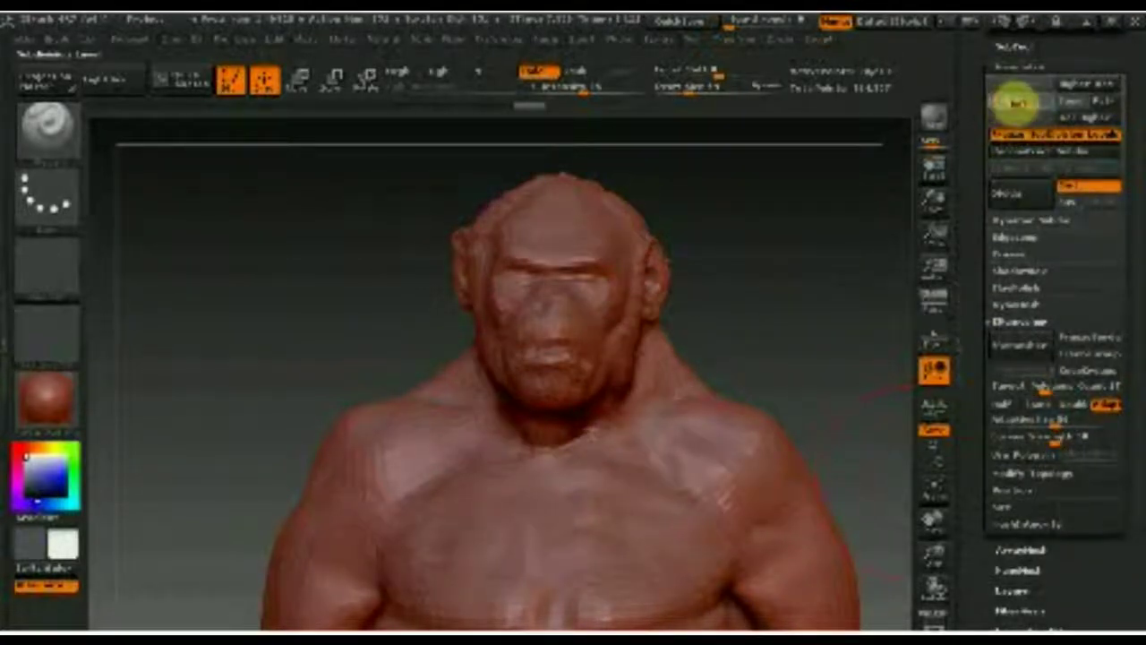
left_click(1019, 119)
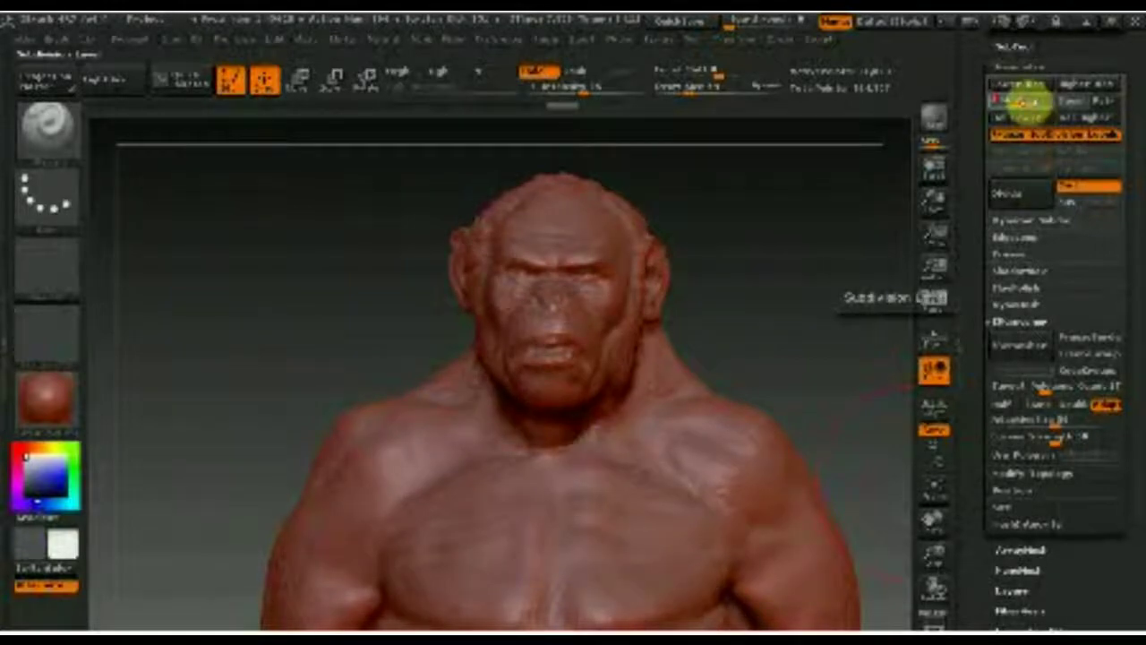
left_click(1020, 103)
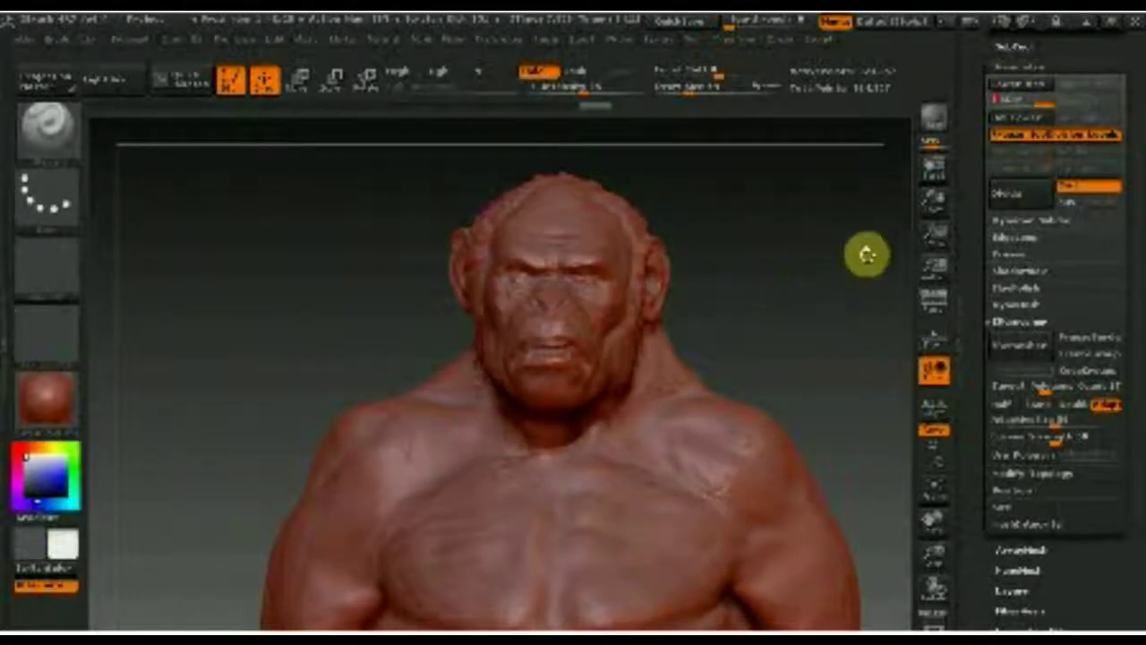
mouse_move(859, 215)
left_mouse_down()
mouse_move(501, 435)
mouse_move(504, 376)
mouse_move(402, 417)
mouse_move(537, 442)
mouse_move(514, 466)
mouse_move(561, 450)
mouse_move(475, 496)
mouse_move(762, 468)
mouse_move(739, 508)
mouse_move(765, 498)
mouse_move(714, 507)
mouse_move(746, 486)
mouse_move(815, 324)
left_mouse_up()
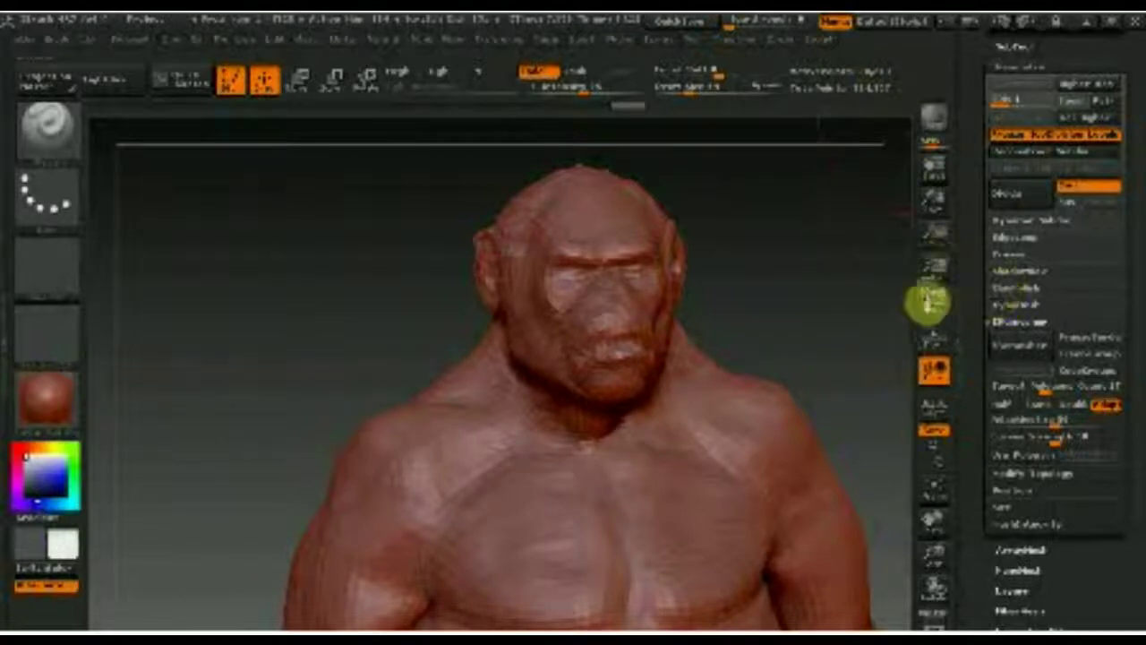
left_click(1037, 106)
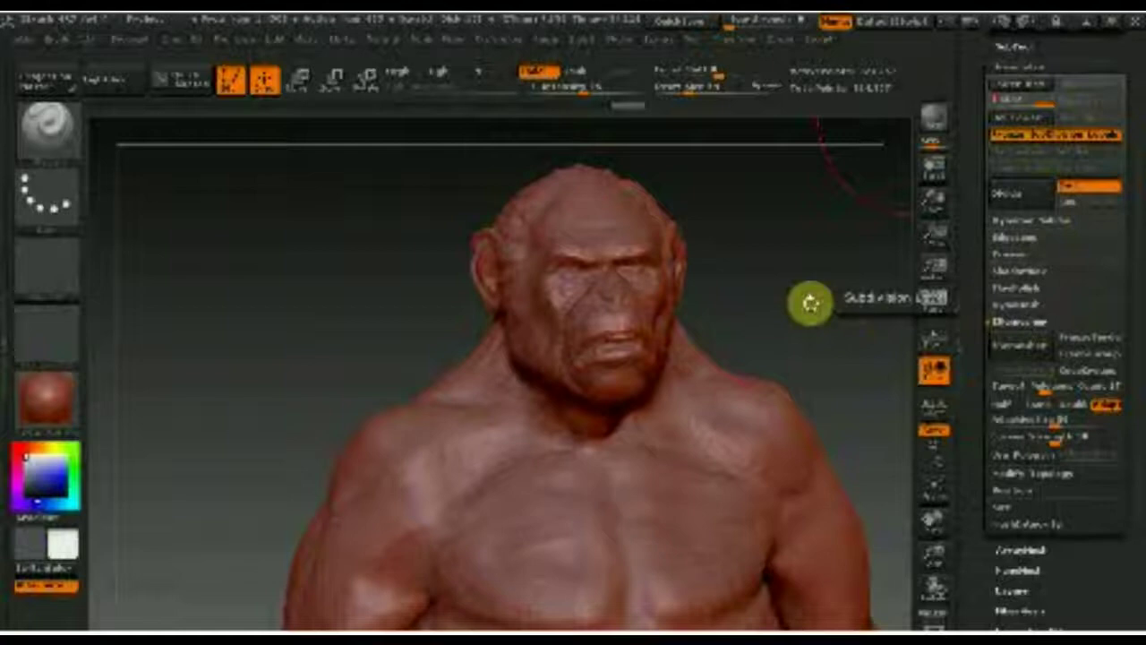
Zoom out to frame the whole standing ape, toggle PolyF on and off, and orbit around it
mouse_move(775, 269)
left_mouse_down("alt")
mouse_move(690, 171)
mouse_move(782, 384)
left_mouse_up("alt")
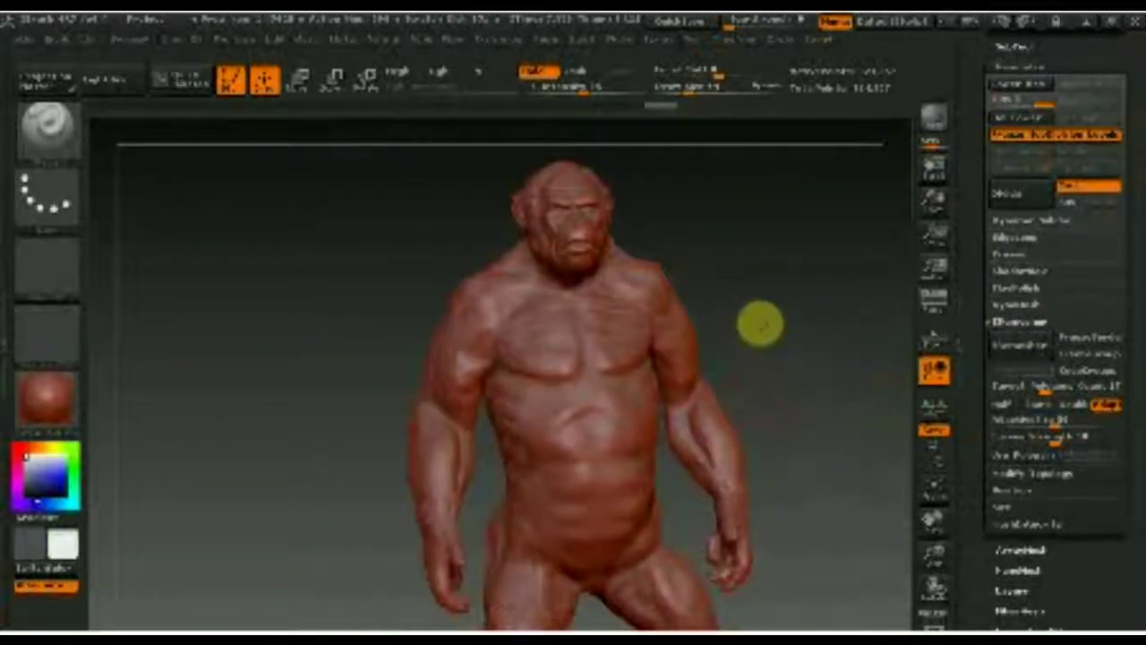
mouse_move(760, 322)
left_mouse_down("alt")
mouse_move(814, 383)
mouse_move(813, 424)
left_mouse_up("alt")
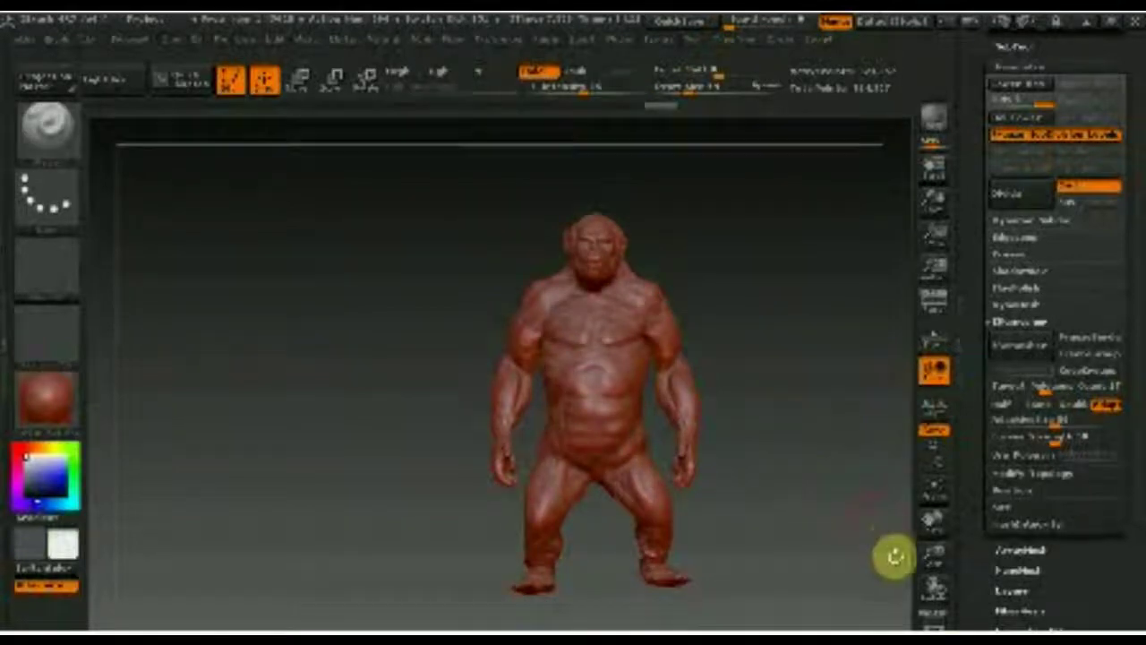
left_click(934, 618)
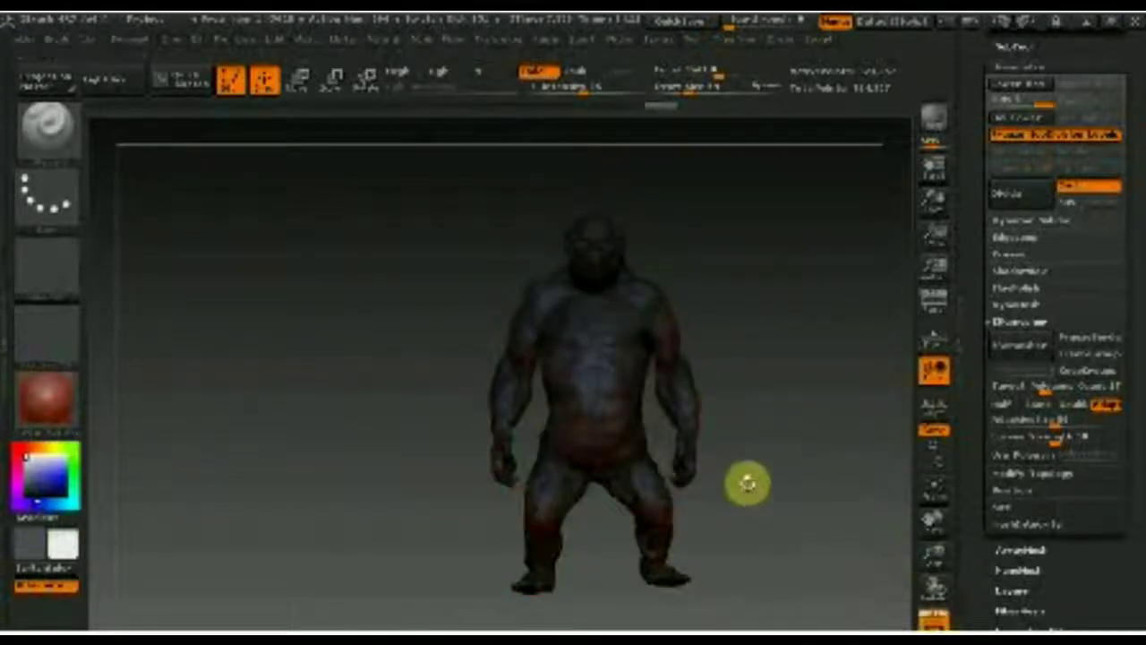
left_click_drag(785, 486, 752, 486)
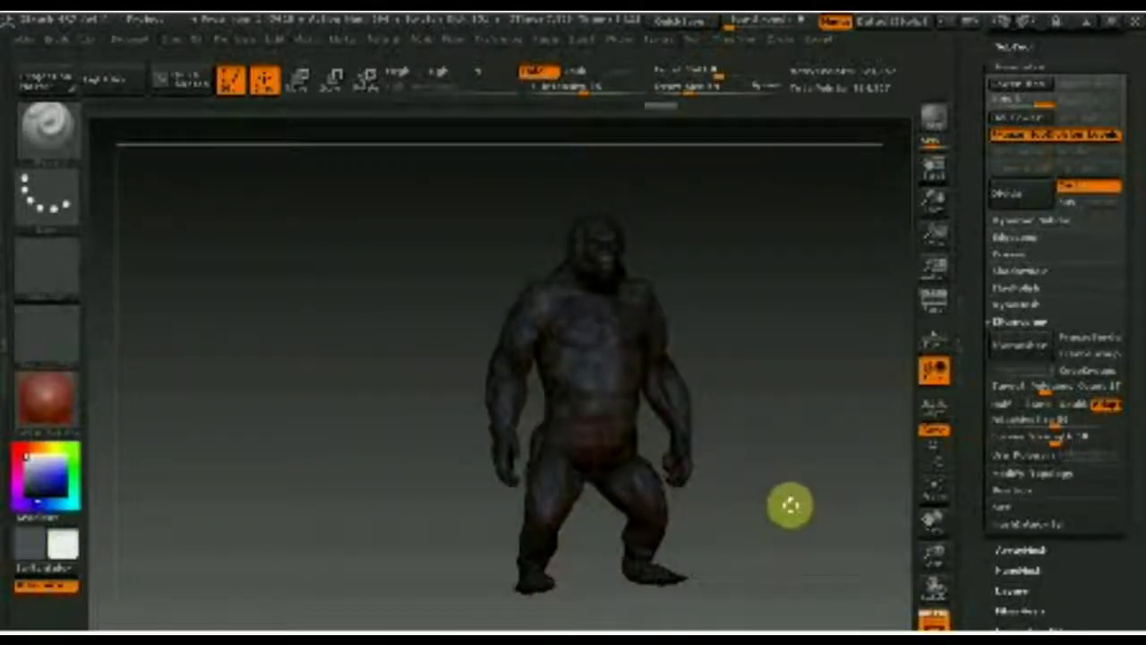
left_click(934, 616)
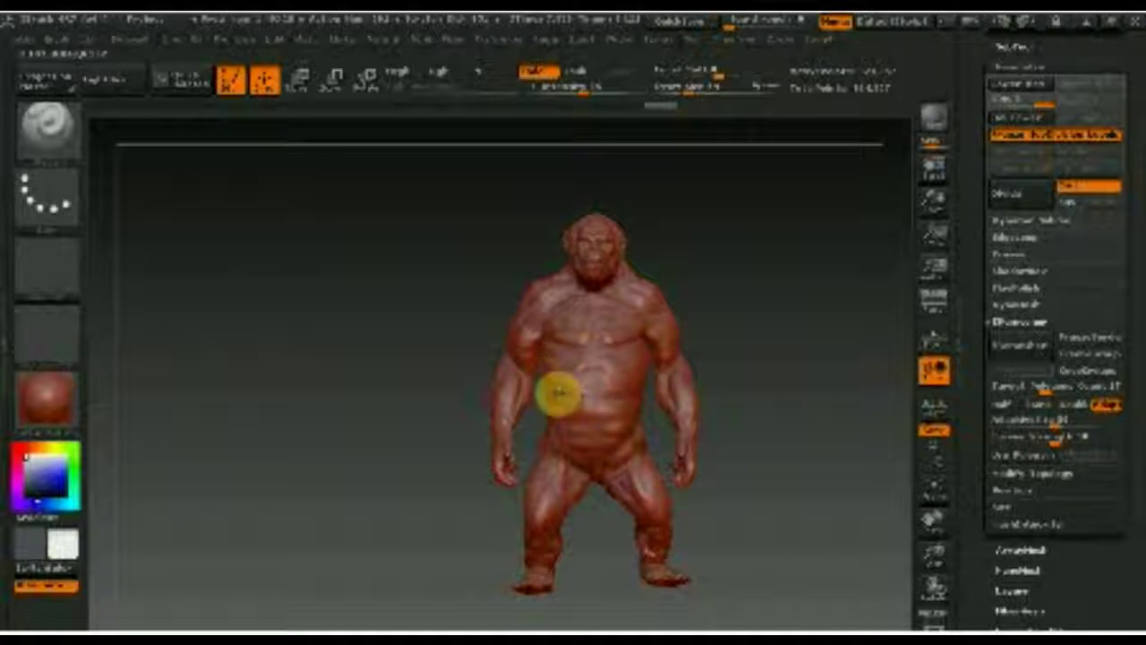
left_click_drag(744, 353, 761, 362)
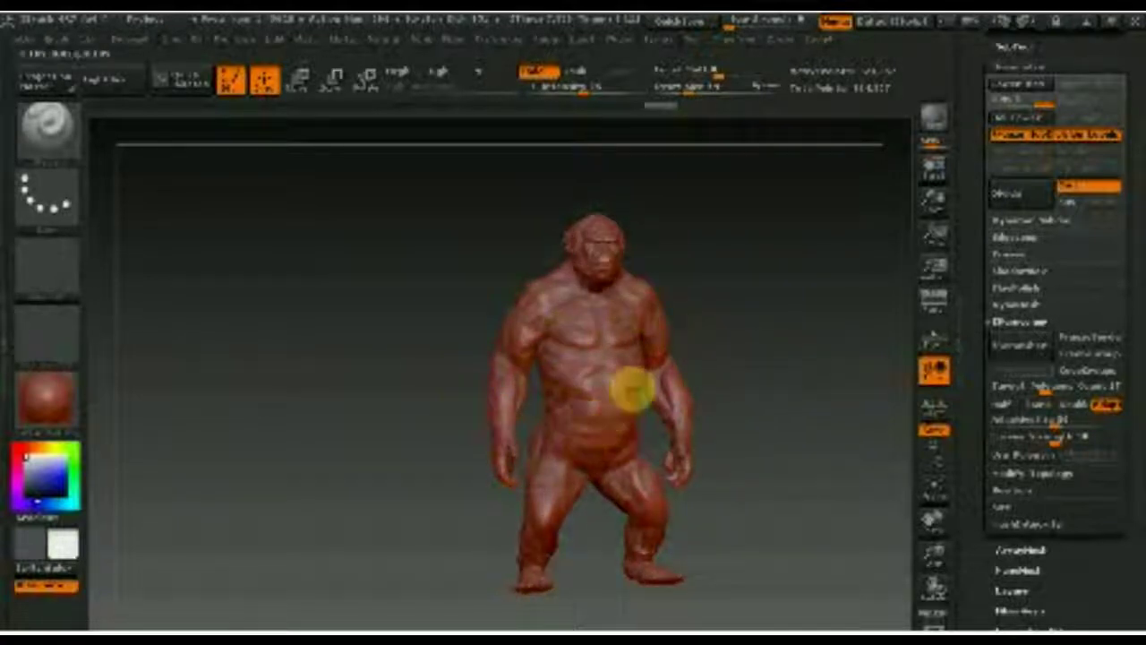
mouse_move(739, 377)
left_mouse_down()
mouse_move(583, 384)
mouse_move(737, 399)
mouse_move(555, 327)
mouse_move(573, 388)
left_mouse_up()
mouse_move(794, 424)
left_mouse_down()
mouse_move(854, 412)
mouse_move(785, 498)
mouse_move(818, 493)
mouse_move(698, 485)
mouse_move(675, 463)
mouse_move(762, 412)
left_mouse_up()
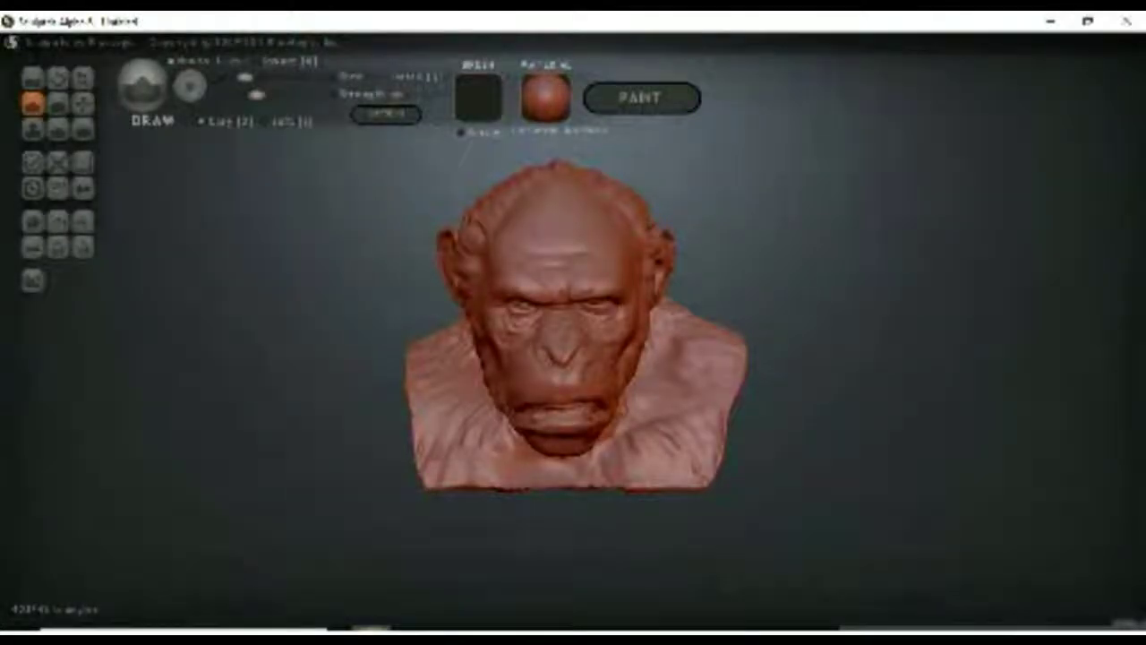
Switch to the Smooth brush and smooth the folds on the bust's left shoulder
left_click_drag(833, 406, 833, 416)
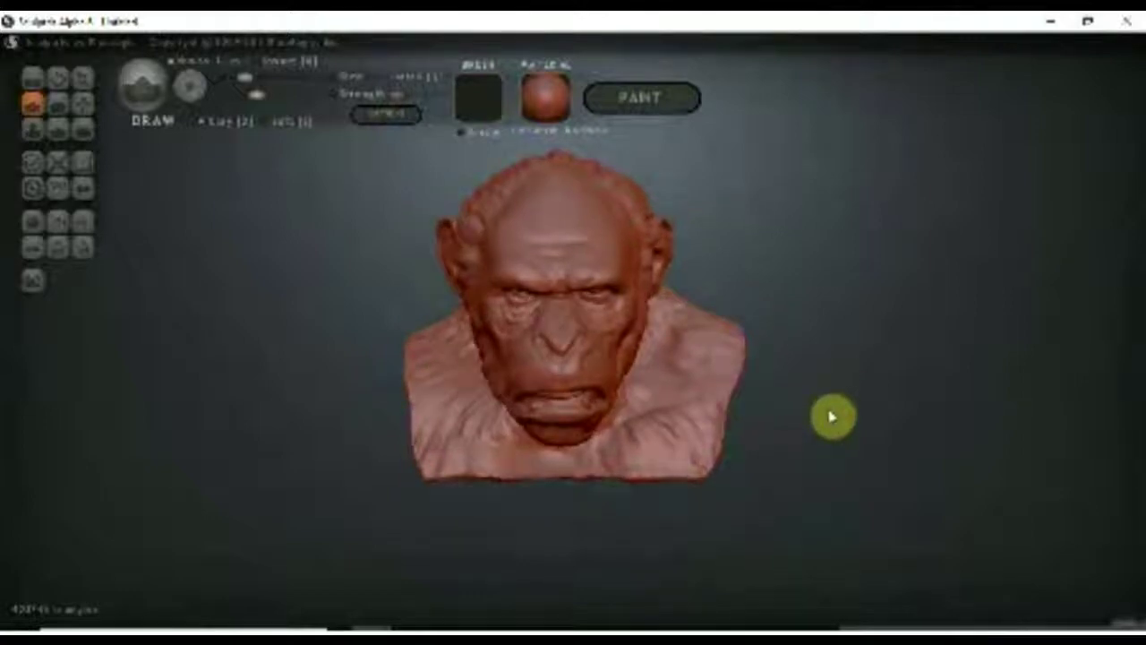
scroll(837, 461, "up", 2)
scroll(841, 461, "up", 2)
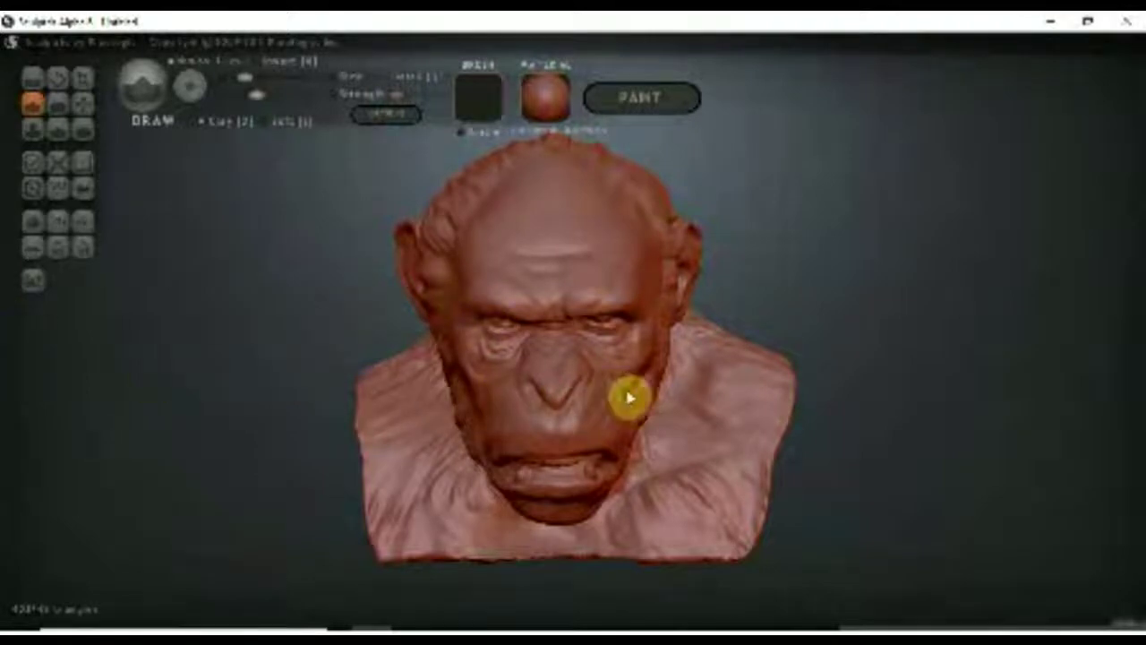
left_click(83, 108)
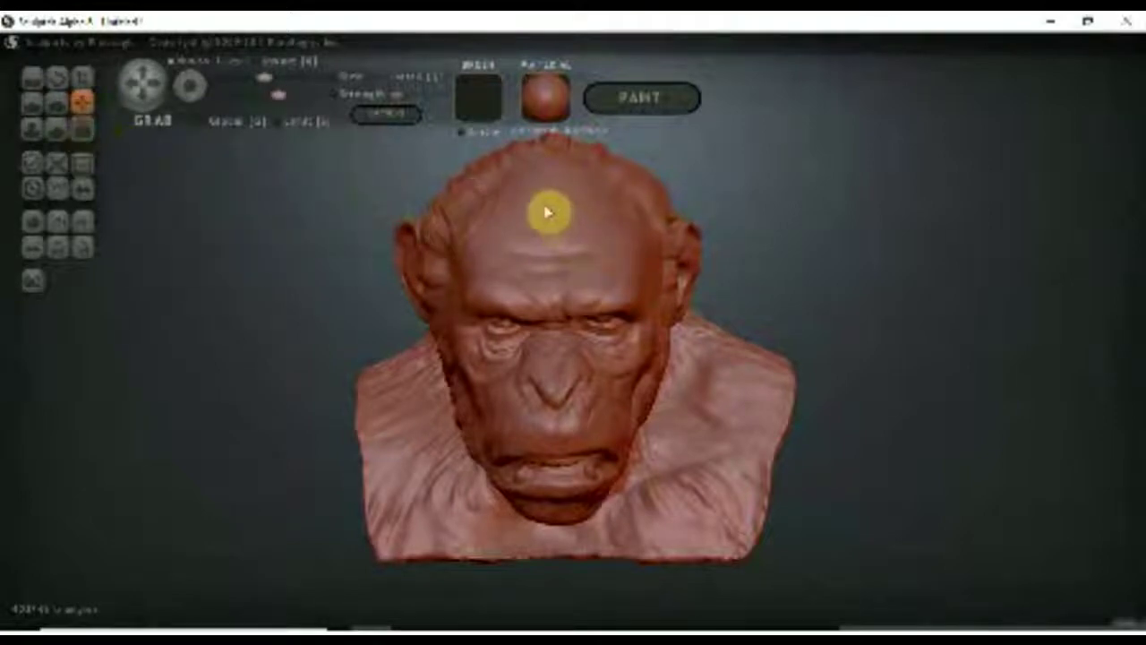
key("b")
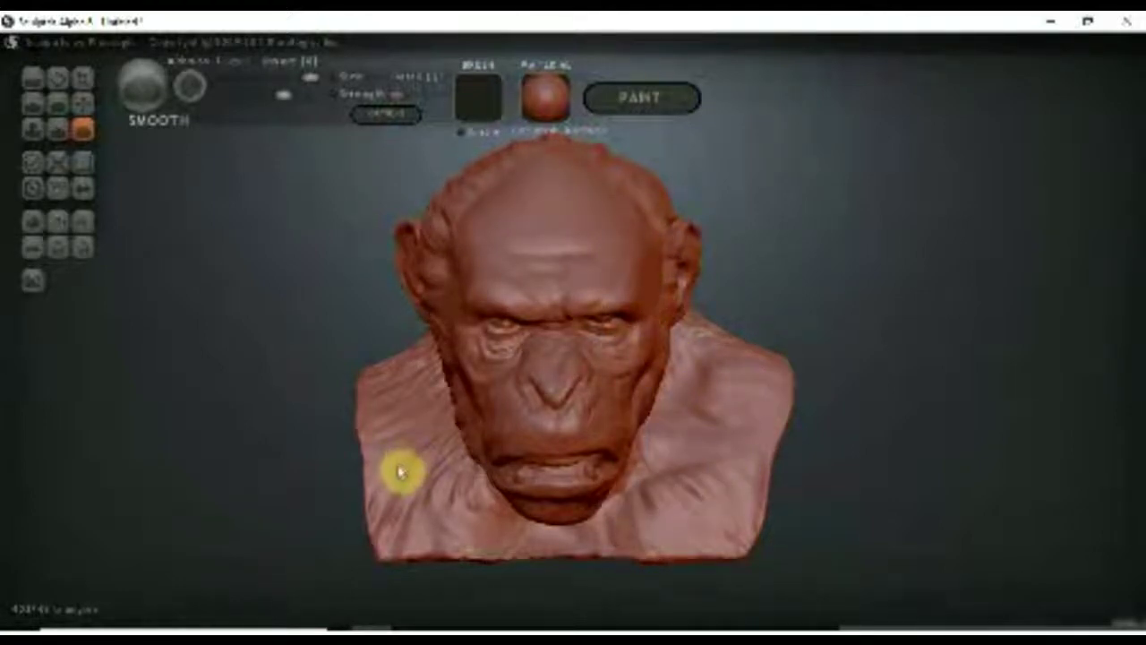
mouse_move(400, 472)
left_mouse_down()
mouse_move(404, 376)
mouse_move(463, 448)
left_mouse_up()
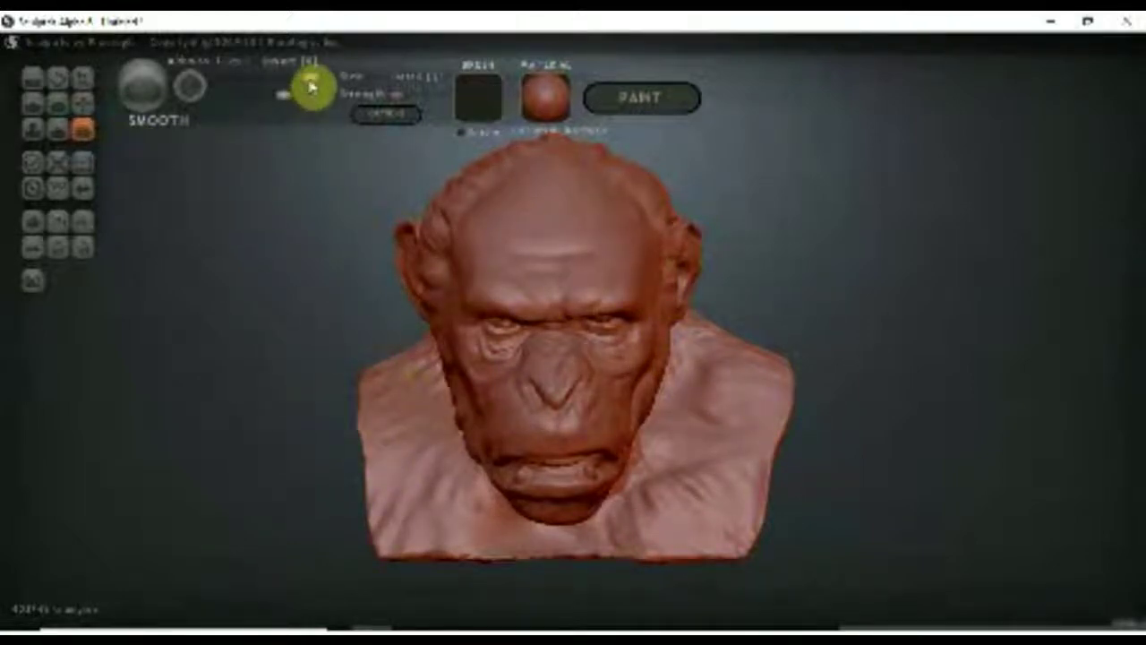
Lower the smoothing strength and soften the lips, nose, cheek and right jaw
left_click_drag(311, 86, 267, 88)
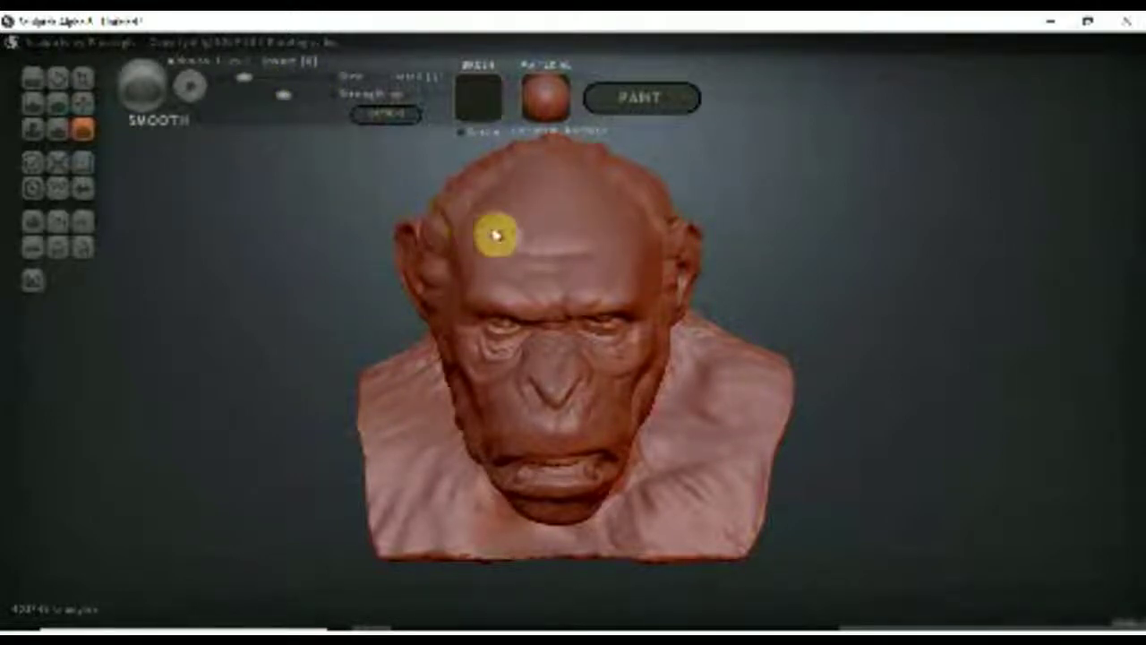
mouse_move(743, 274)
left_mouse_down()
mouse_move(735, 244)
mouse_move(737, 263)
left_mouse_up()
left_click_drag(614, 453, 555, 455)
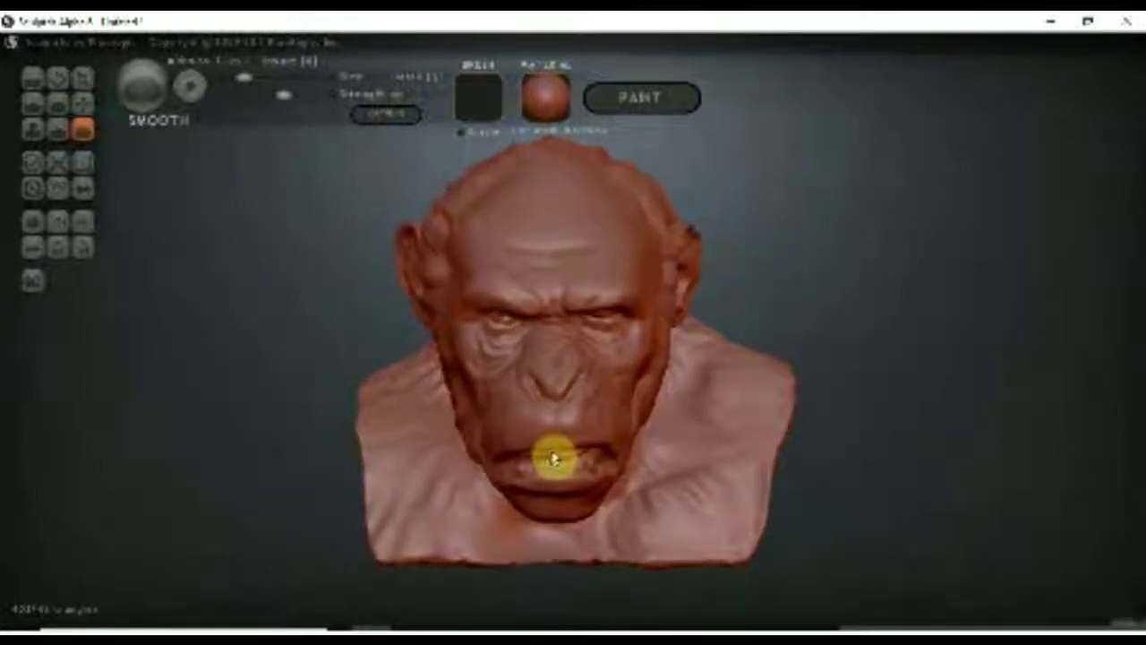
mouse_move(505, 312)
left_mouse_down()
mouse_move(570, 368)
mouse_move(591, 439)
mouse_move(654, 379)
mouse_move(510, 352)
left_mouse_up()
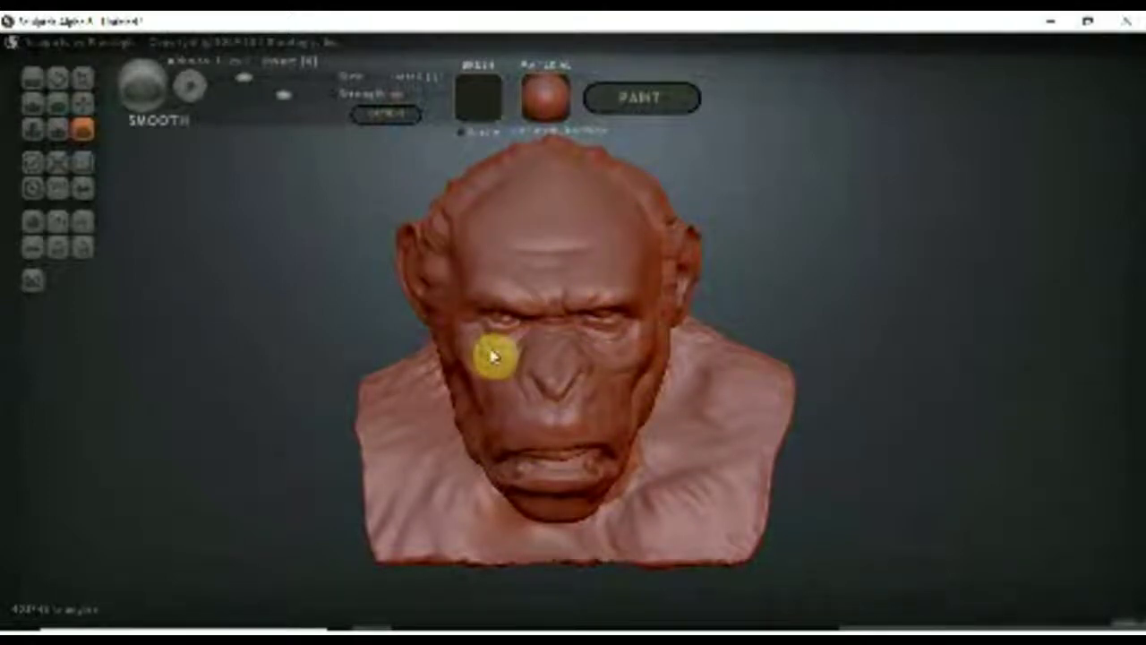
mouse_move(472, 378)
left_mouse_down()
mouse_move(588, 455)
mouse_move(680, 460)
left_mouse_up()
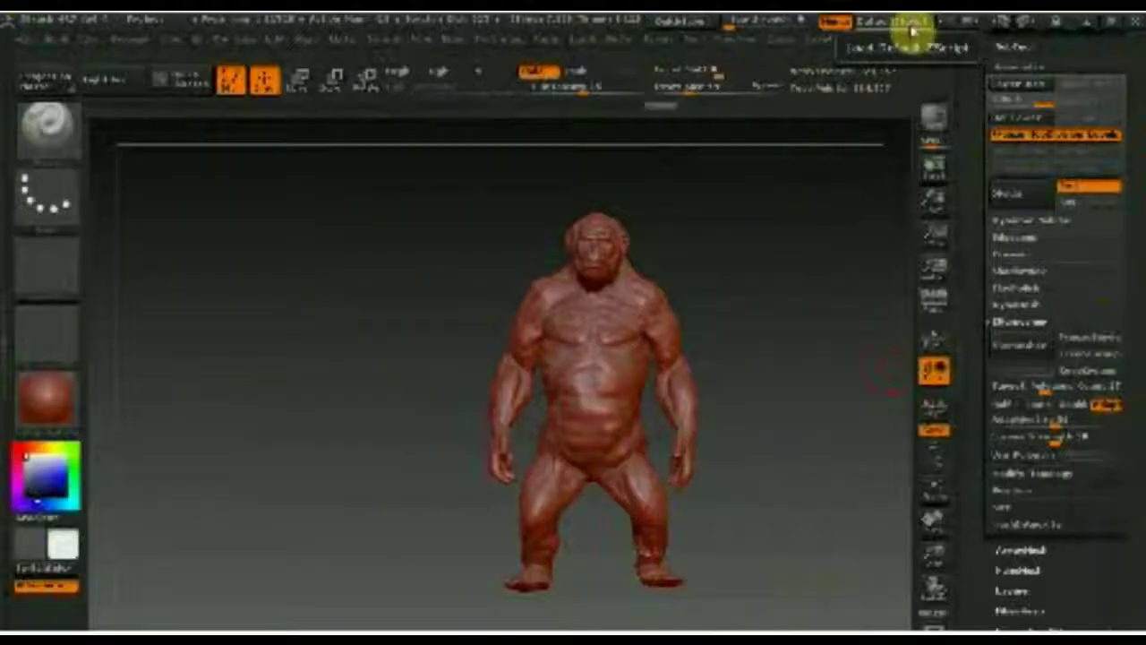
Show the floor grid beneath the ape and tilt the view down onto the floor plane
left_click(942, 334)
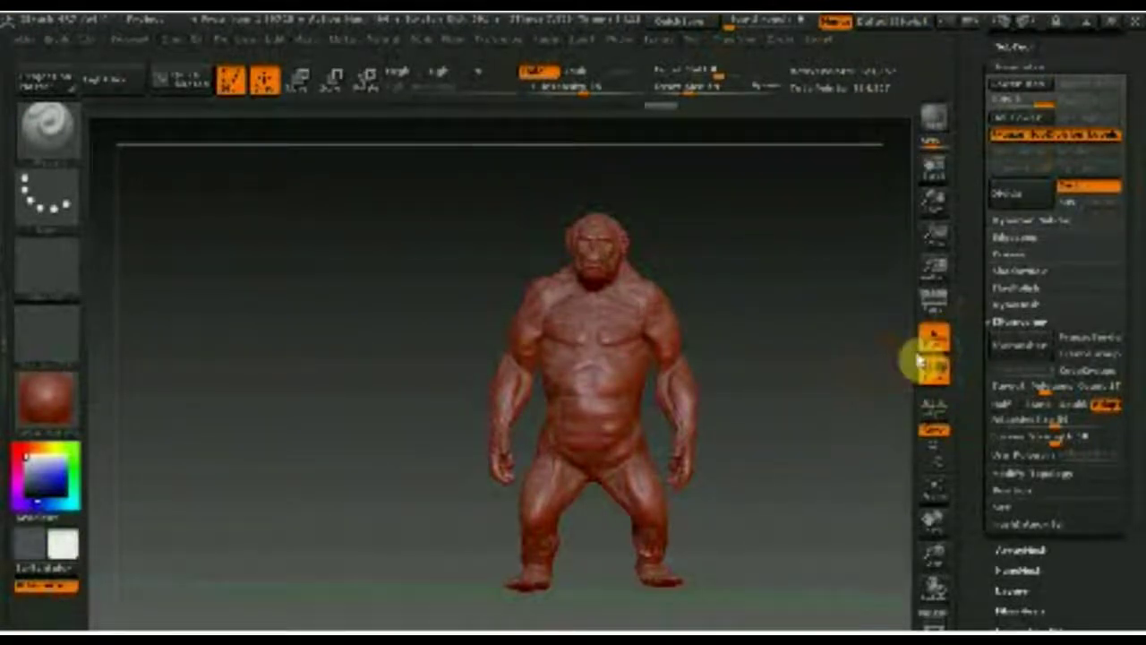
mouse_move(800, 392)
left_mouse_down()
mouse_move(809, 456)
mouse_move(775, 253)
mouse_move(791, 353)
mouse_move(793, 261)
mouse_move(788, 313)
left_mouse_up()
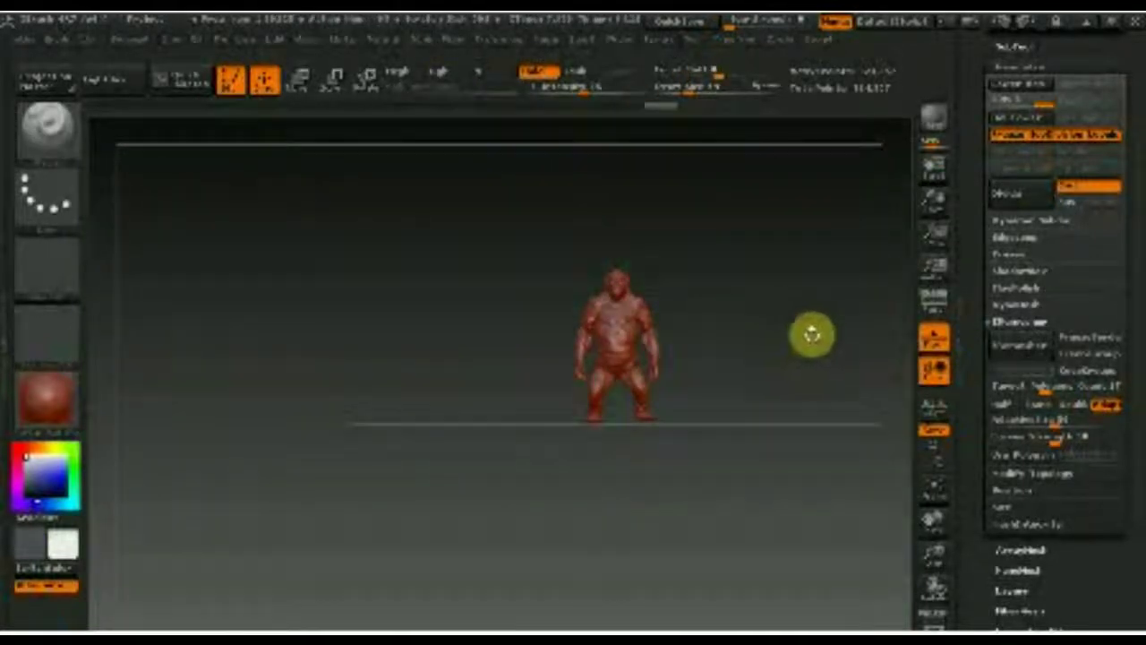
mouse_move(738, 399)
left_mouse_down()
mouse_move(739, 440)
mouse_move(779, 362)
left_mouse_up()
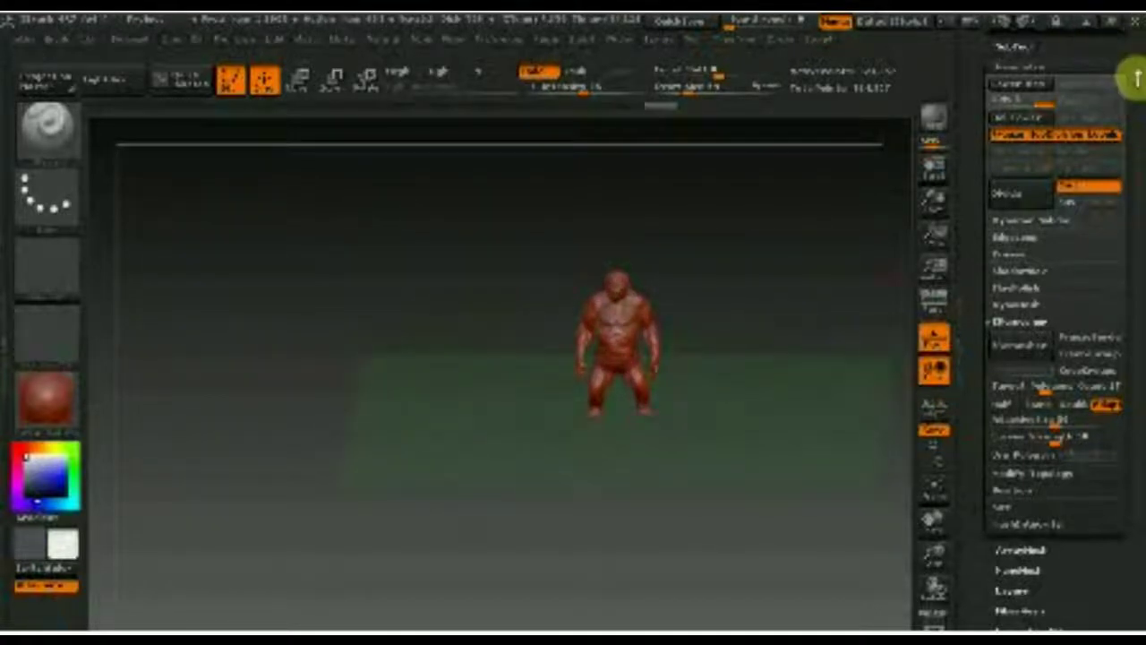
scroll(1135, 79, "up", 3)
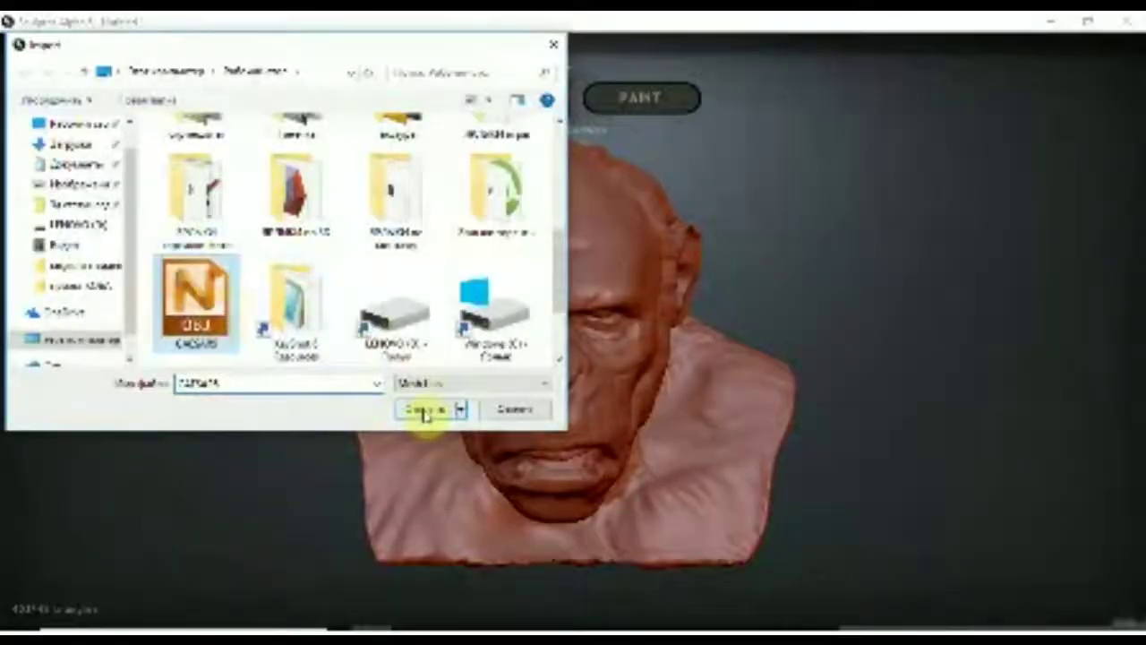
left_click(425, 411)
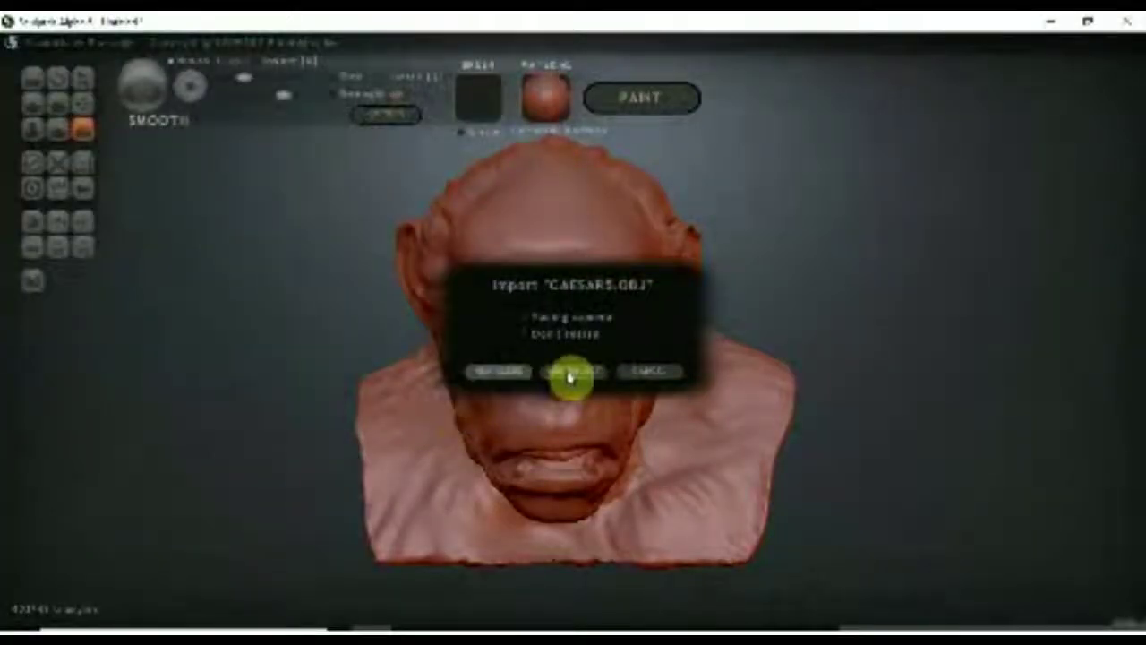
Confirm replacing the chimp bust with the ape model, orbit it to face front, and return to ZBrush
left_click(569, 376)
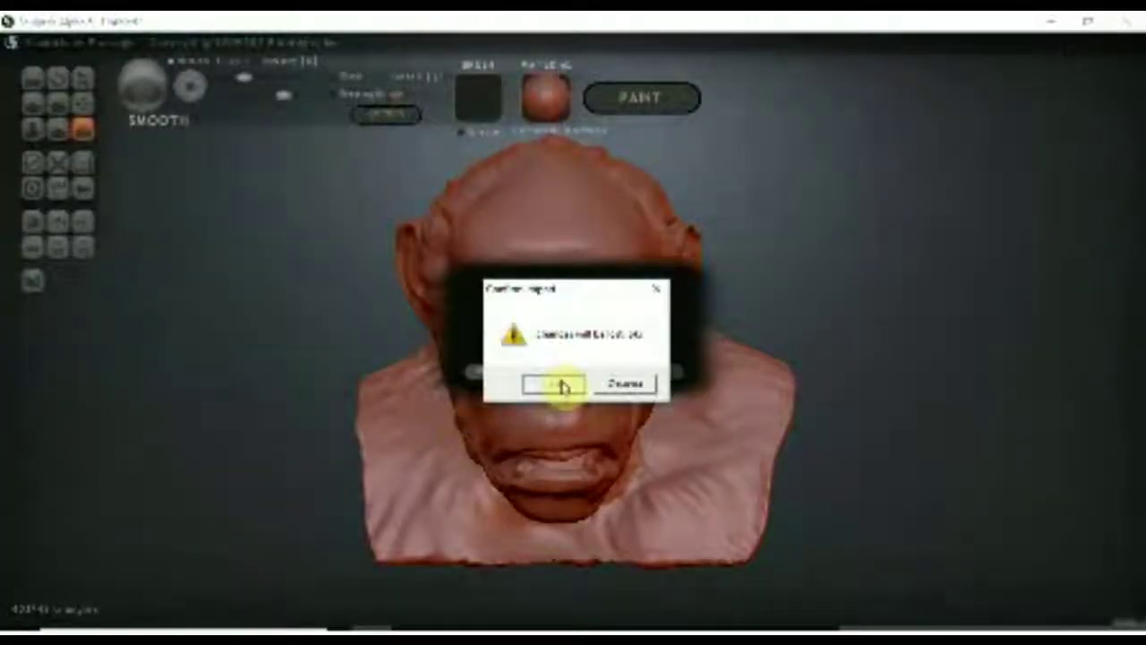
left_click(560, 384)
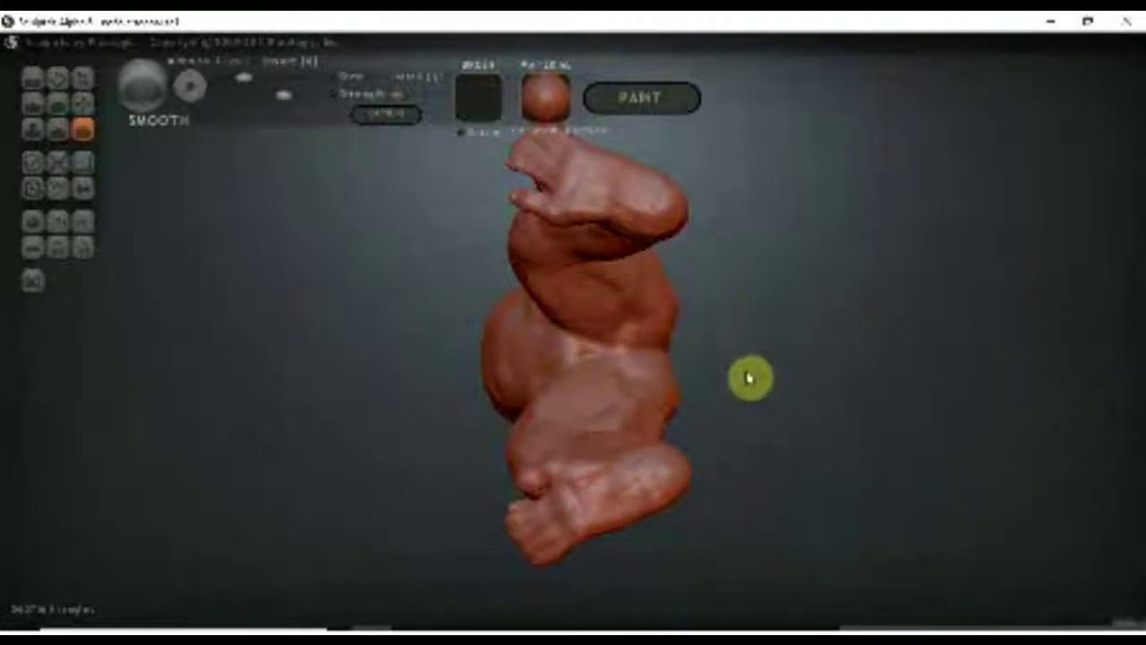
mouse_move(759, 360)
left_mouse_down()
mouse_move(760, 307)
mouse_move(755, 435)
mouse_move(844, 429)
left_mouse_up()
mouse_move(964, 421)
left_mouse_down()
mouse_move(972, 427)
mouse_move(757, 378)
mouse_move(792, 374)
left_mouse_up()
scroll(793, 374, "down", 3)
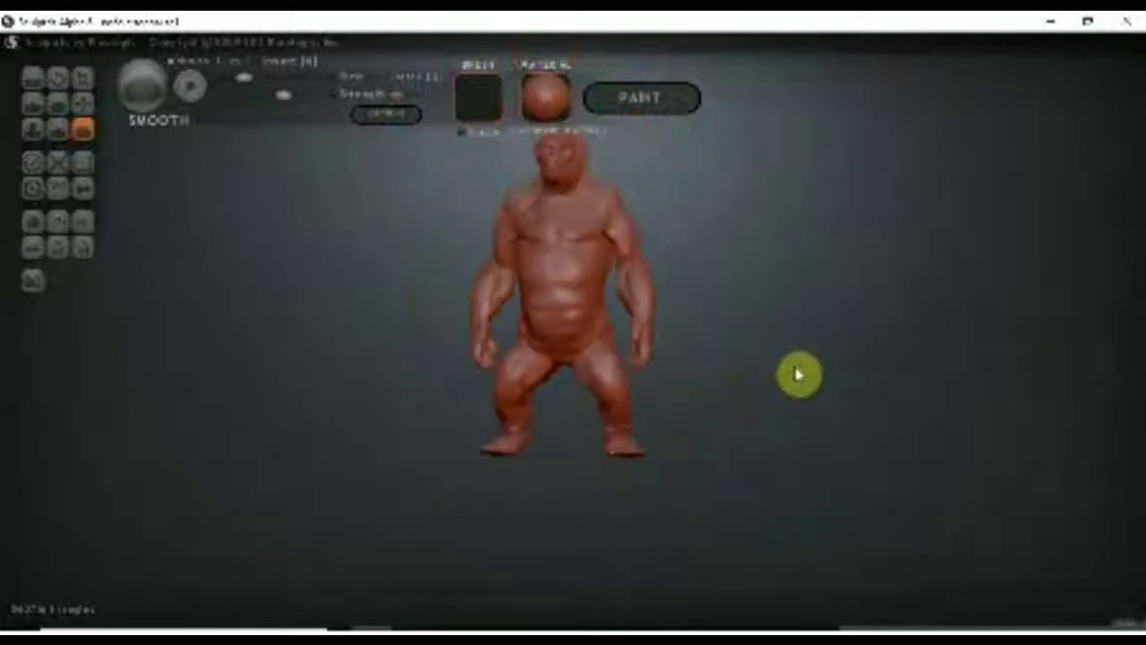
scroll(806, 380, "down", 2)
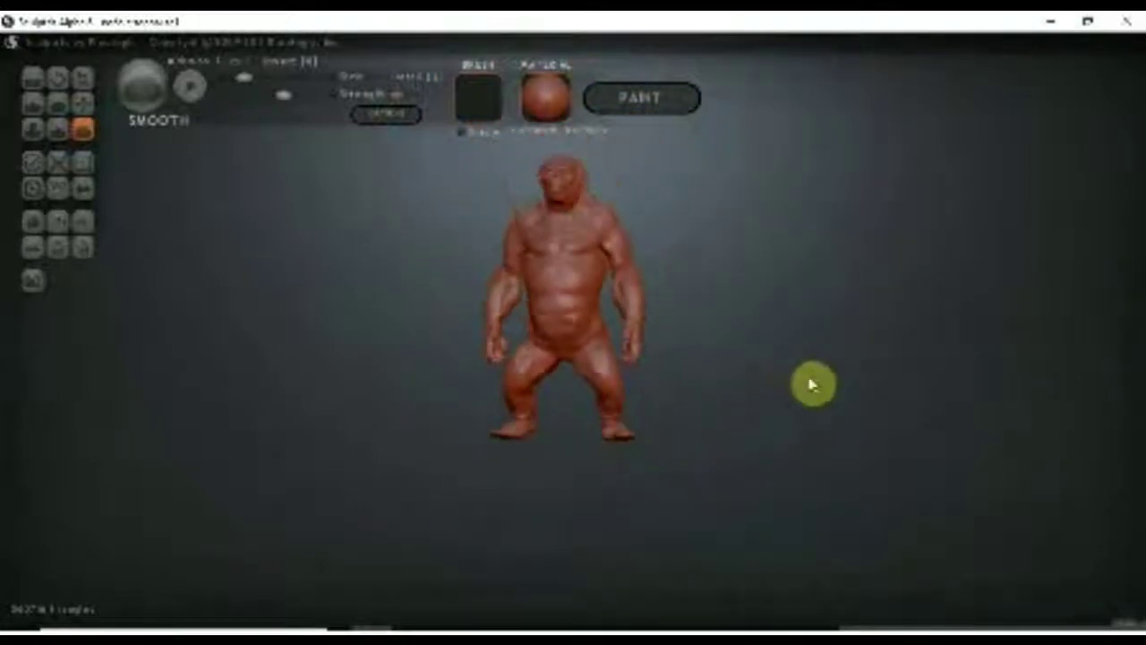
left_click(912, 626)
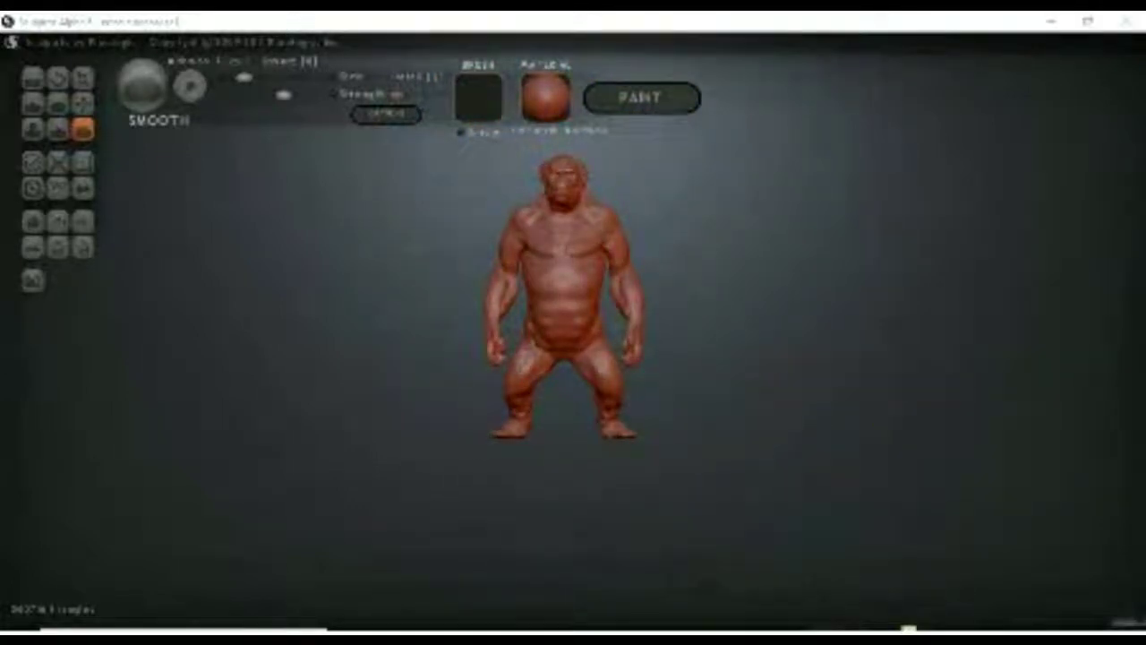
left_click(822, 628)
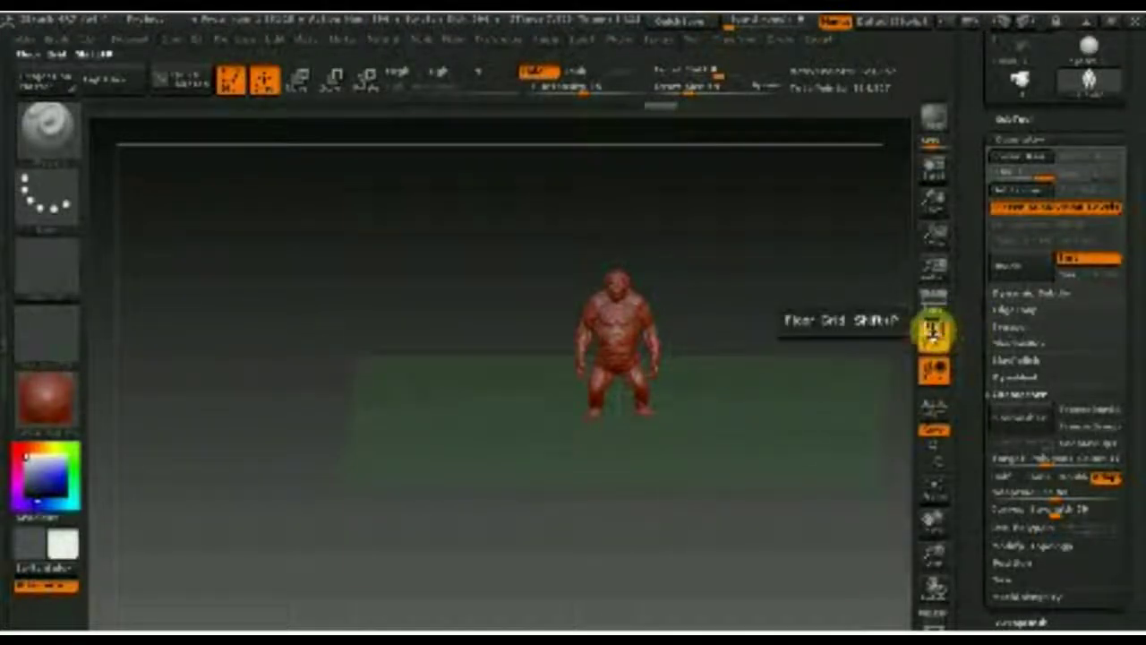
Hide the floor grid and orbit to a side view showing the ape lying flat
left_click(932, 332)
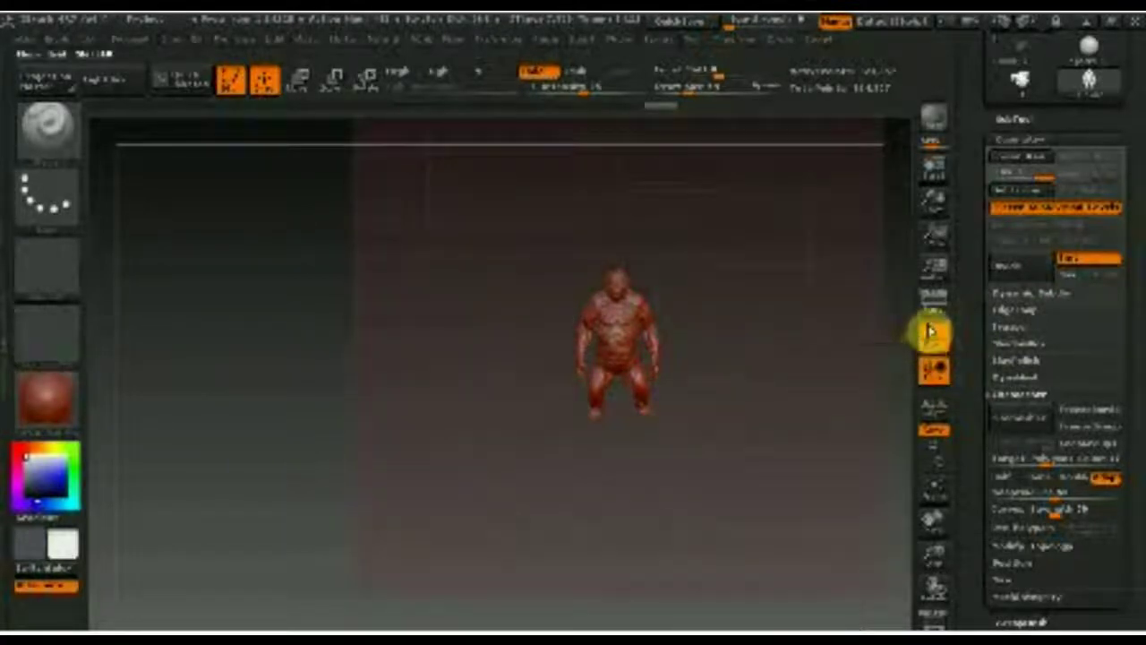
mouse_move(711, 358)
left_mouse_down()
mouse_move(722, 370)
mouse_move(691, 383)
mouse_move(746, 389)
left_mouse_up()
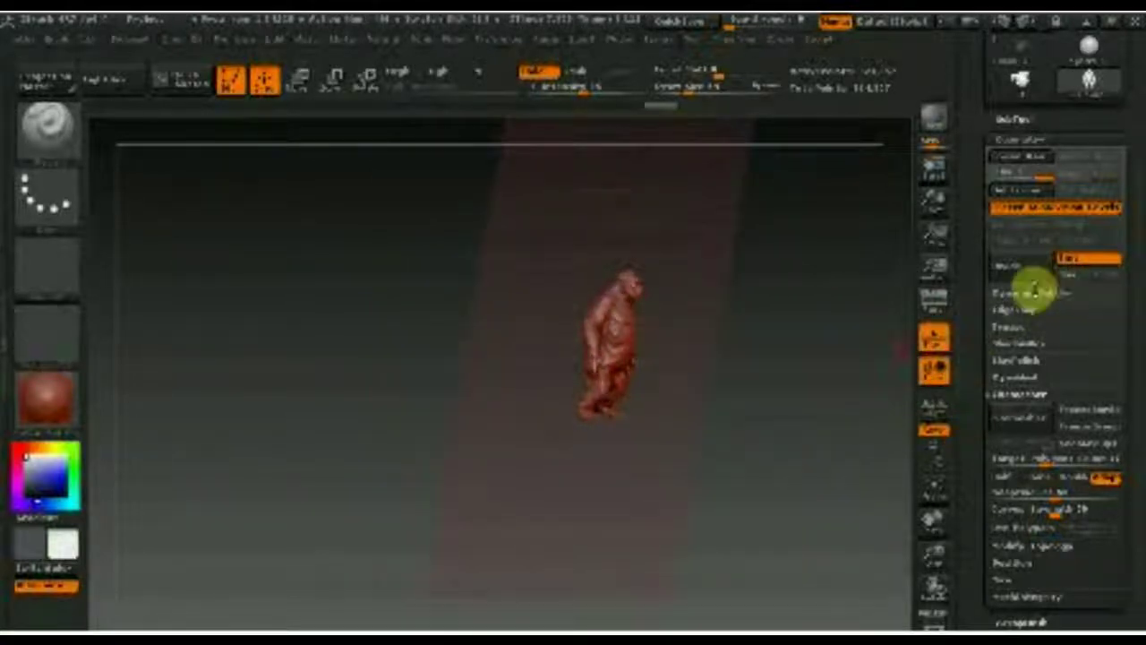
mouse_move(782, 371)
left_mouse_down()
mouse_move(724, 169)
mouse_move(749, 378)
mouse_move(713, 353)
mouse_move(775, 436)
mouse_move(775, 465)
left_mouse_up()
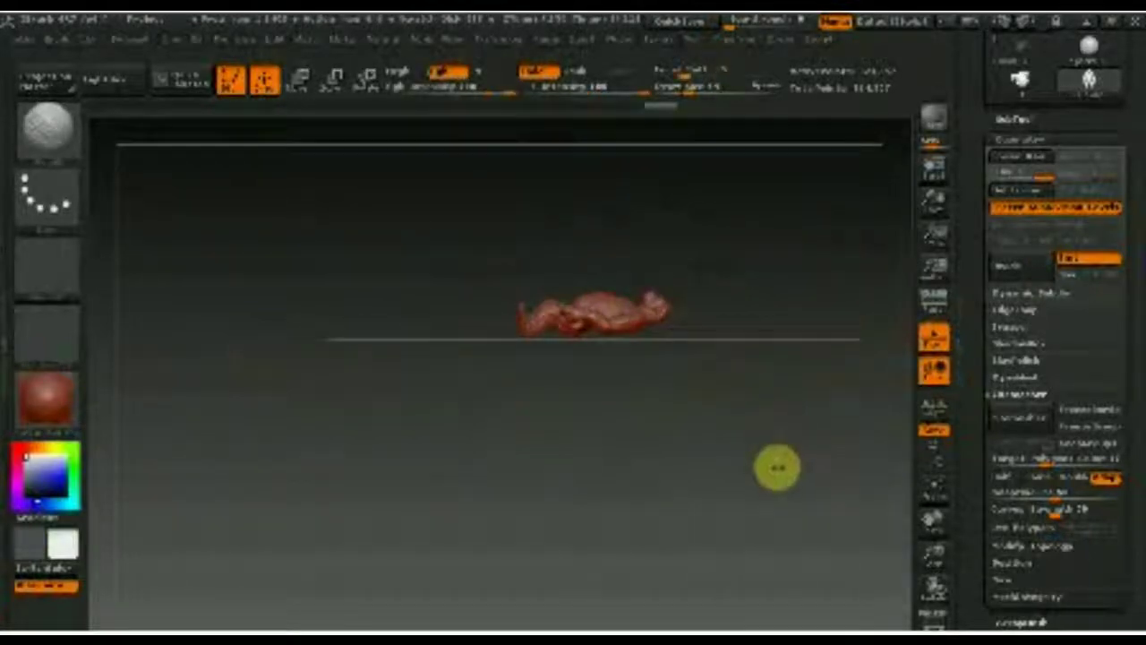
left_click(371, 85)
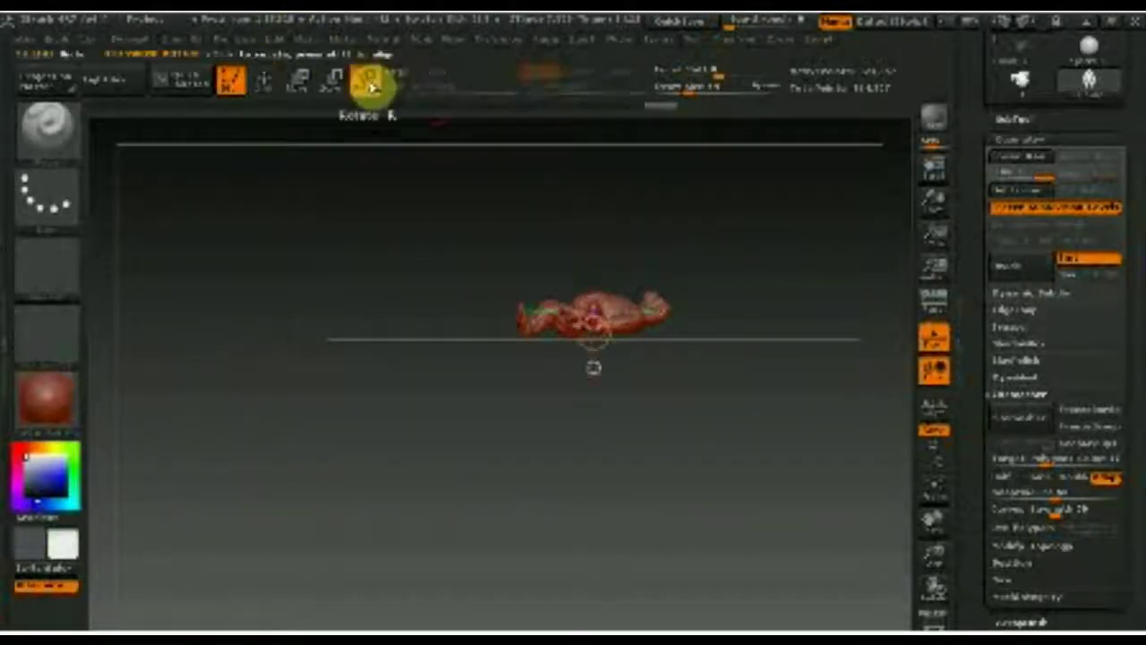
Rotate the model upright via Deformation settings and move it higher in the scene
left_click_drag(1134, 430, 1136, 296)
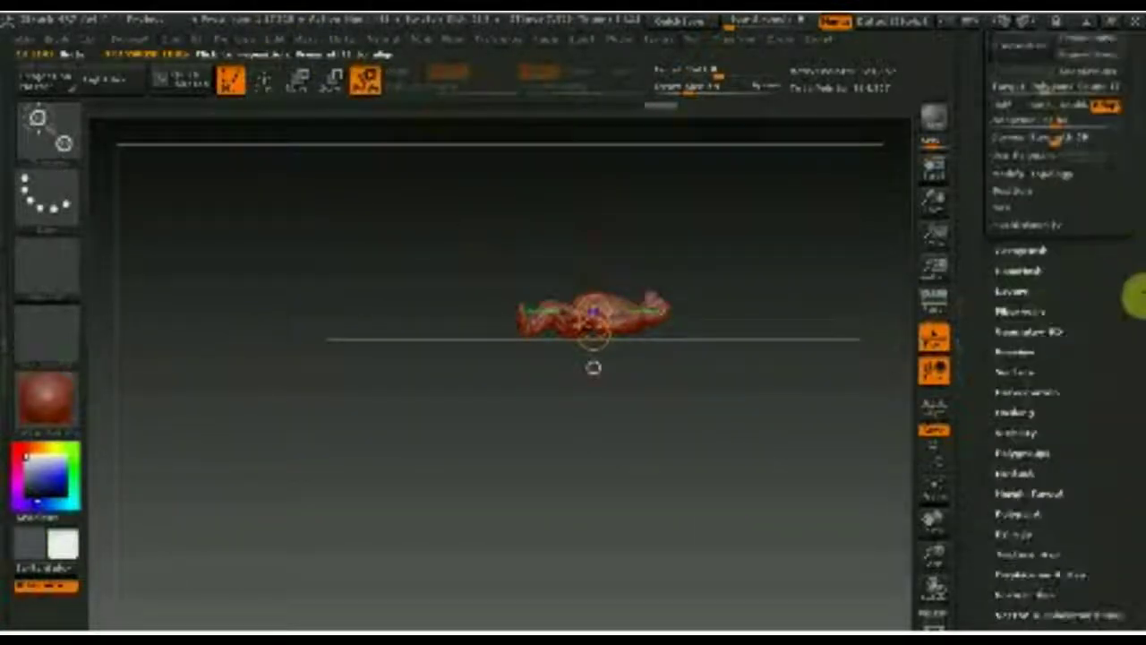
left_click(1024, 391)
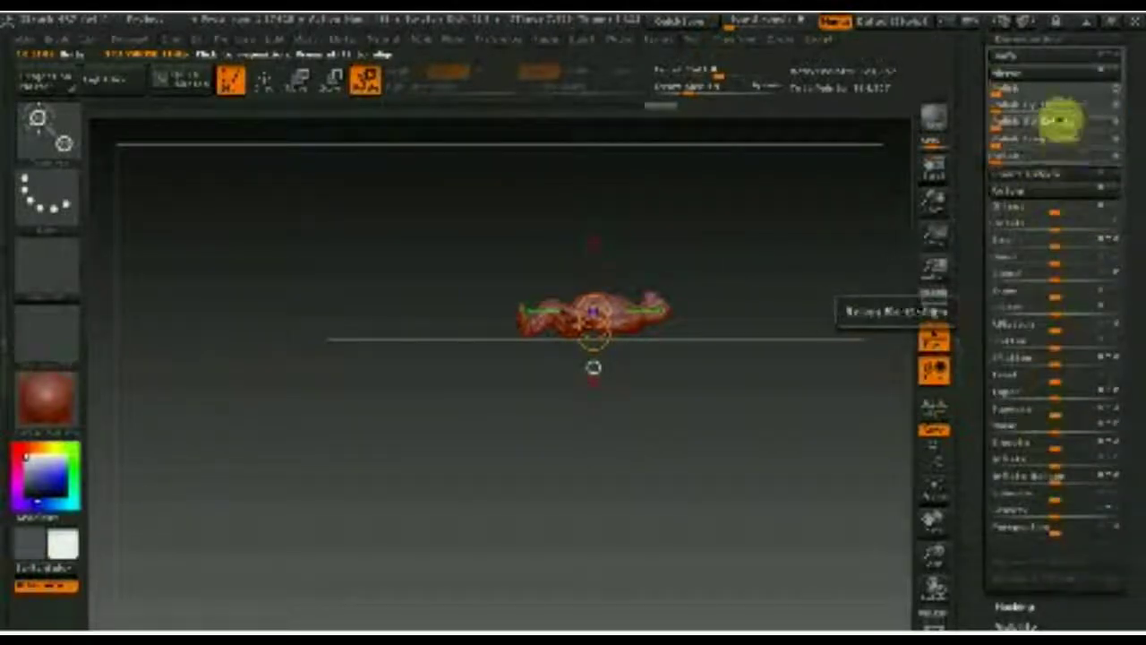
left_click_drag(1059, 229, 1028, 228)
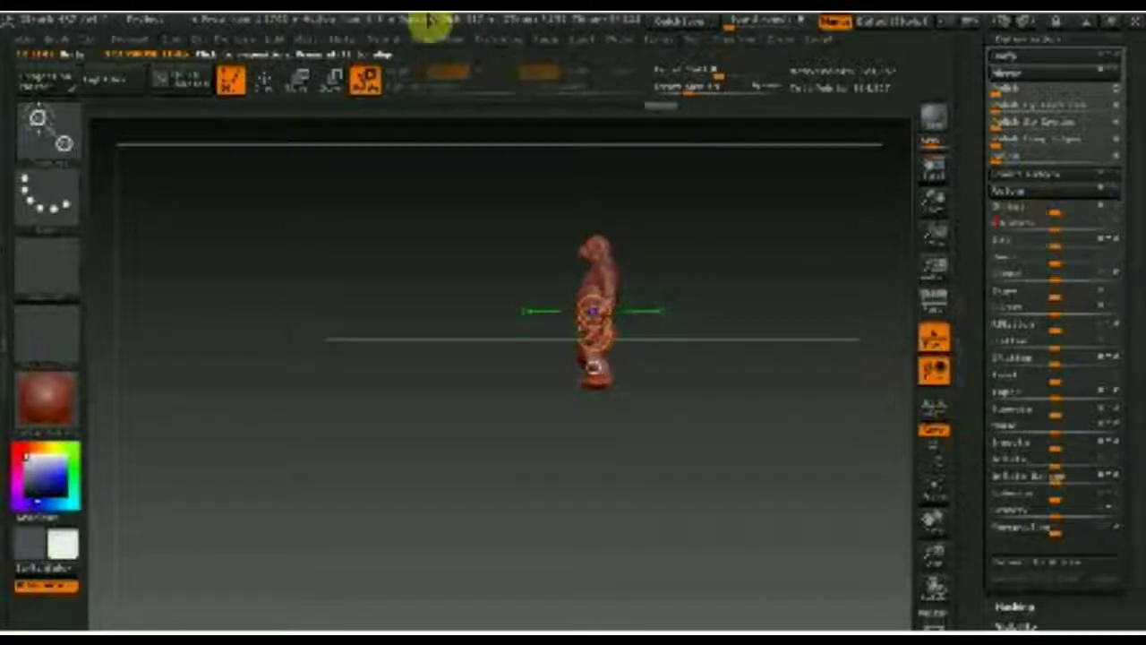
left_click(298, 82)
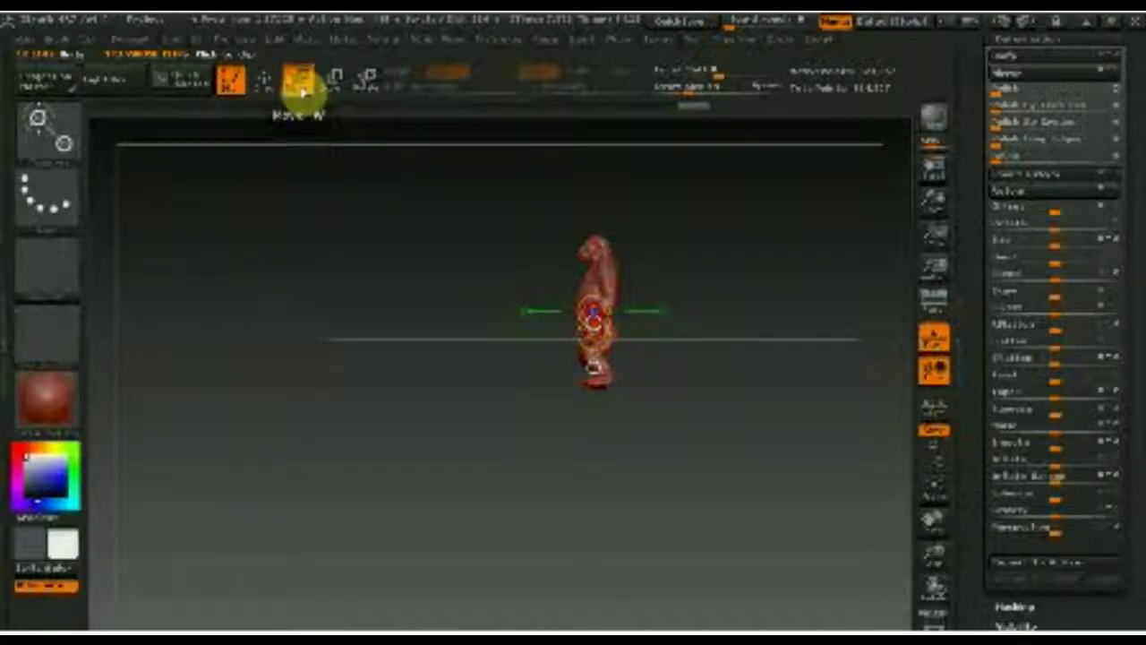
left_click_drag(591, 313, 590, 259)
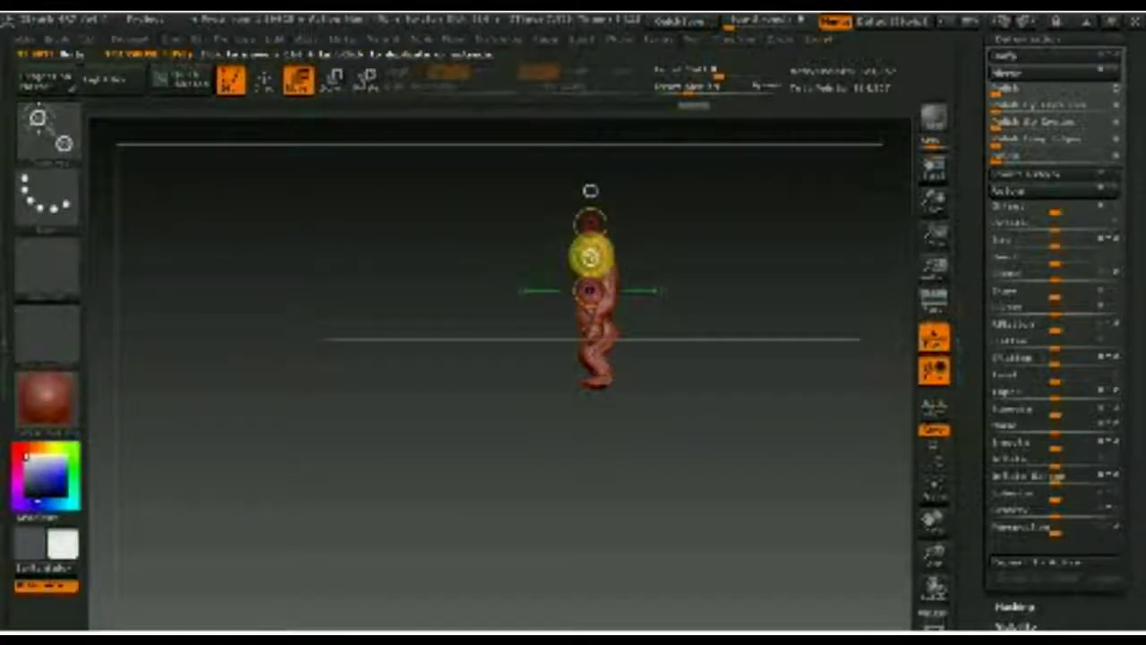
mouse_move(590, 260)
left_mouse_down()
mouse_move(592, 201)
mouse_move(698, 319)
mouse_move(792, 327)
mouse_move(767, 384)
left_mouse_up()
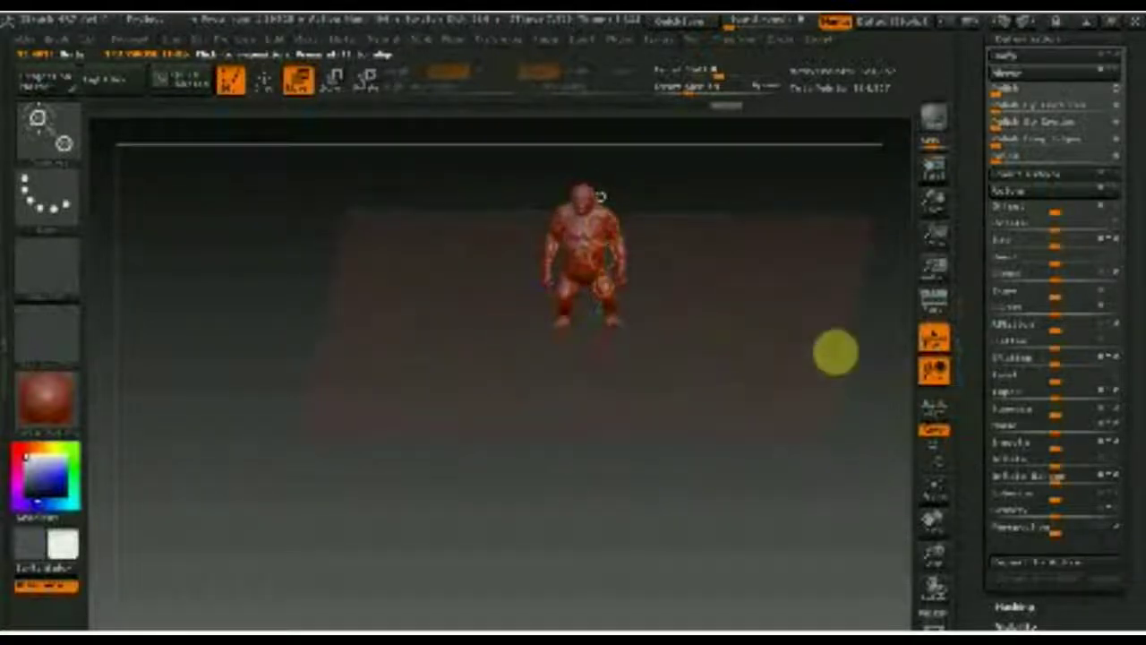
mouse_move(728, 332)
left_mouse_down()
mouse_move(730, 307)
mouse_move(693, 417)
mouse_move(698, 506)
left_mouse_up()
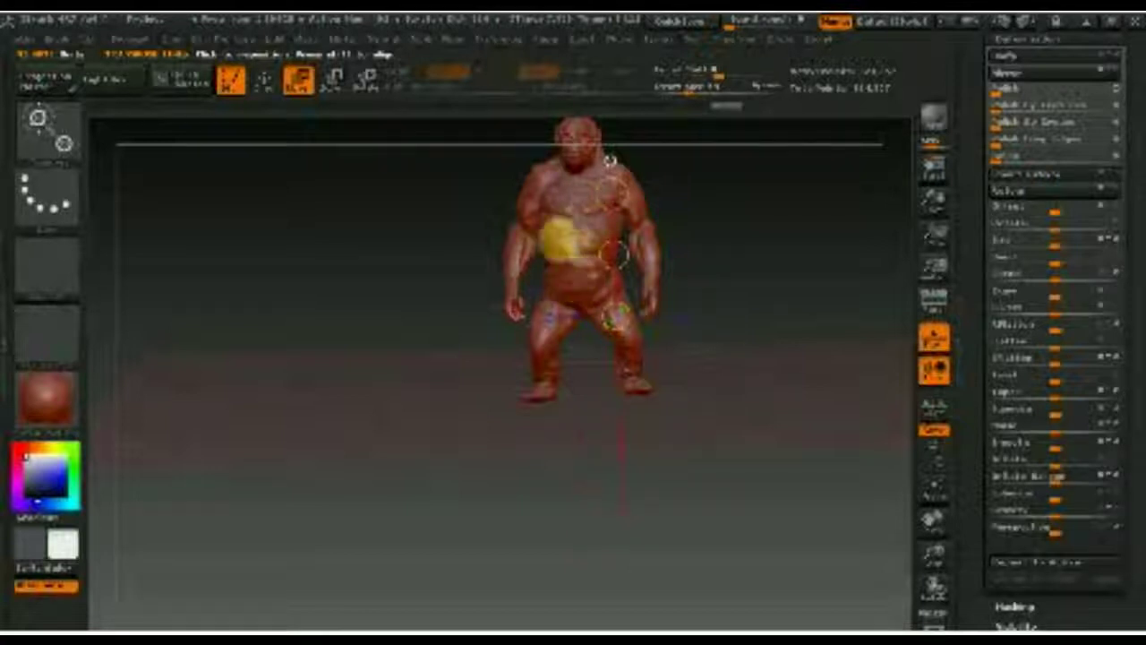
Rotate the ape with the transpose line until it lies on its side
left_click(365, 89)
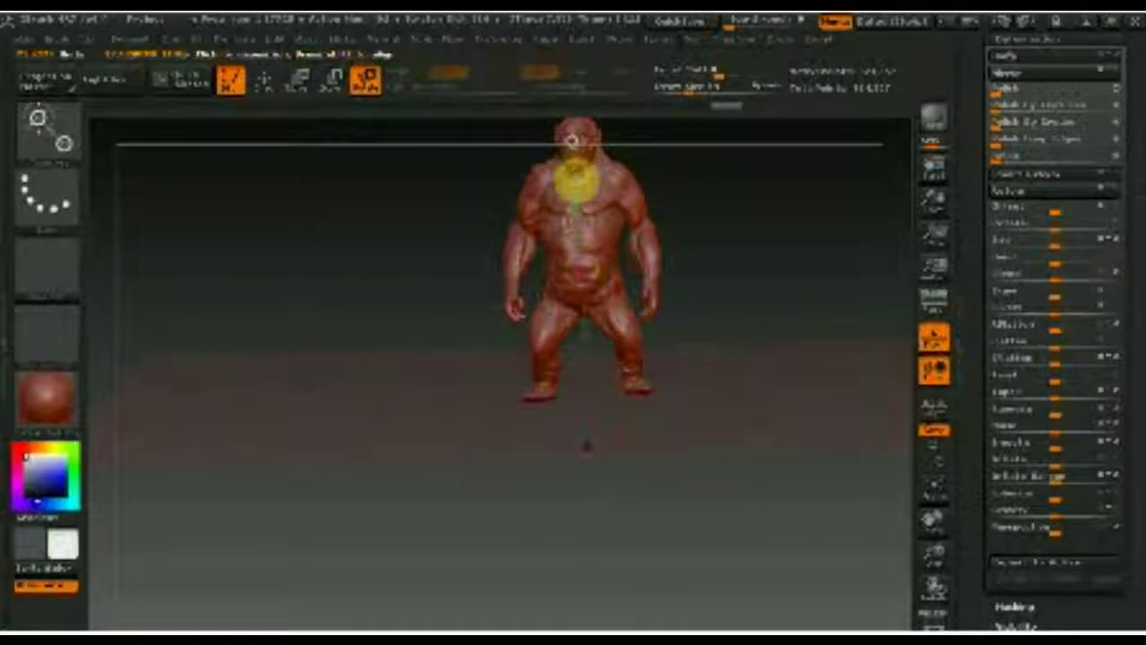
mouse_move(575, 174)
left_mouse_down()
mouse_move(515, 179)
mouse_move(552, 201)
left_mouse_up()
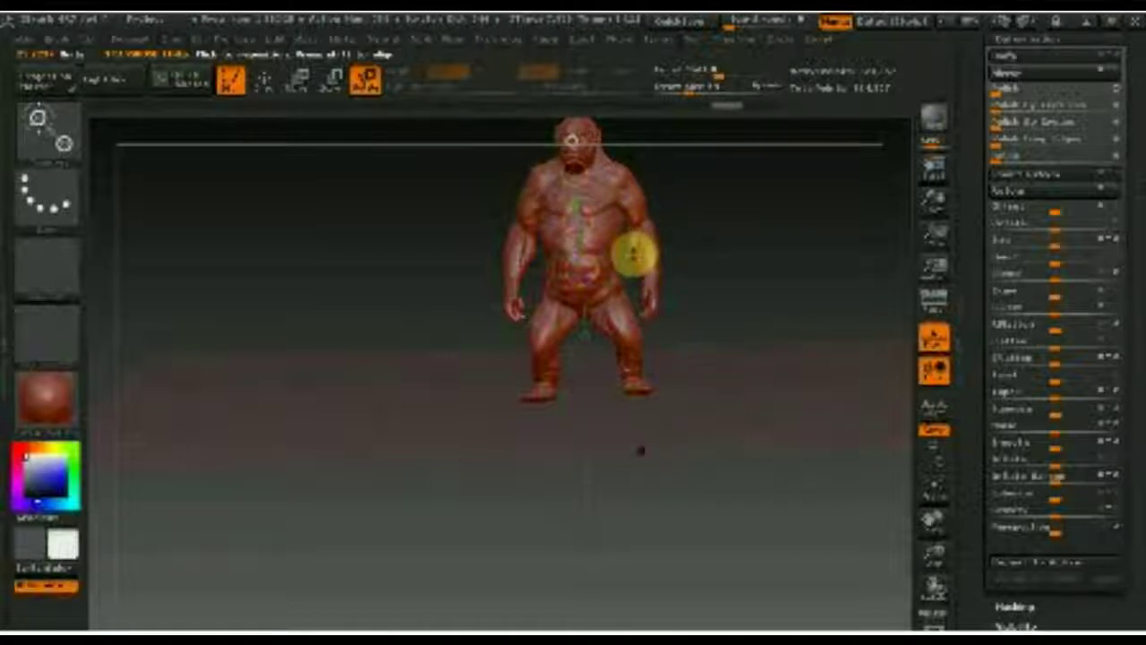
mouse_move(573, 175)
left_mouse_down()
mouse_move(493, 209)
mouse_move(455, 307)
mouse_move(453, 296)
left_mouse_up()
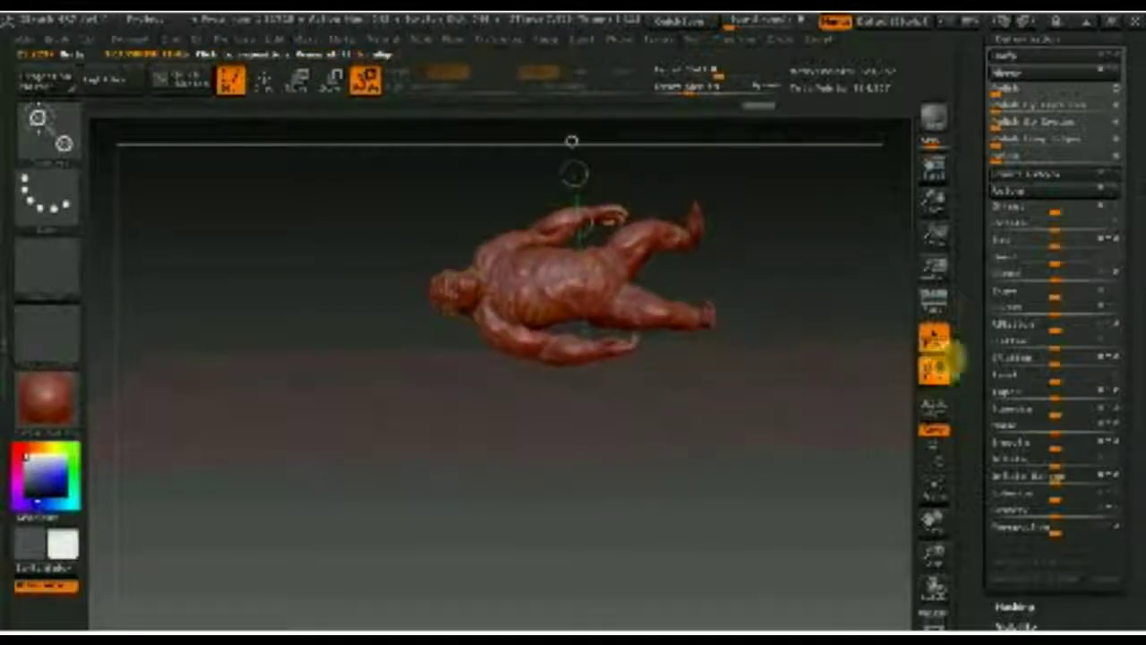
Toggle the floor grid display and orbit the view around the lying ape
left_click(935, 334)
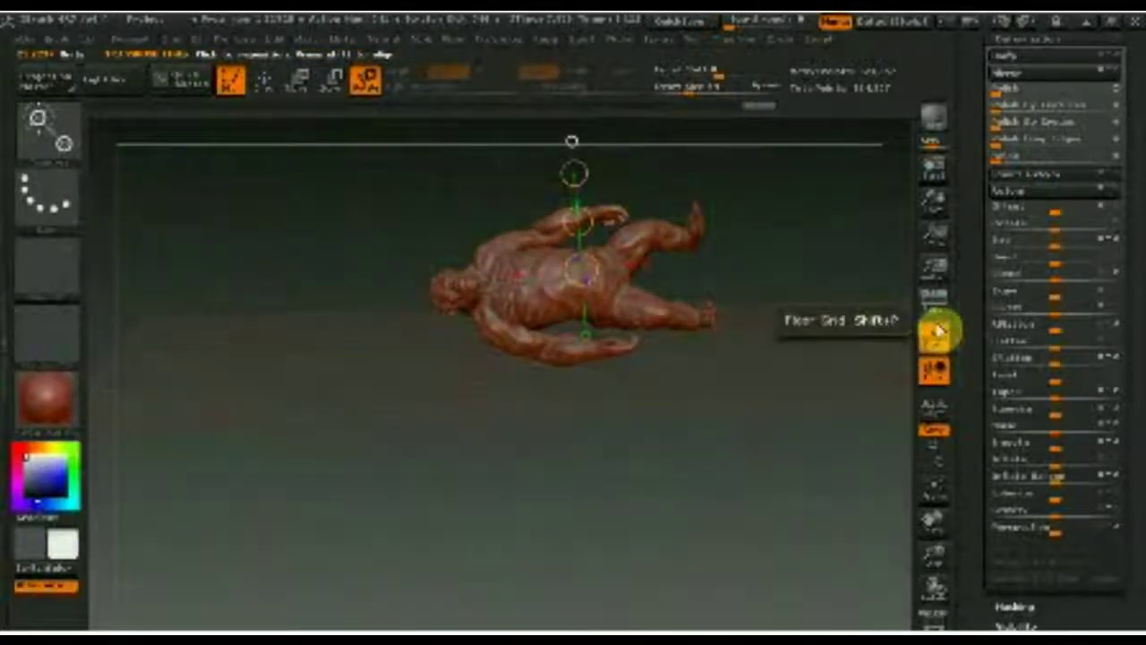
left_click(935, 333)
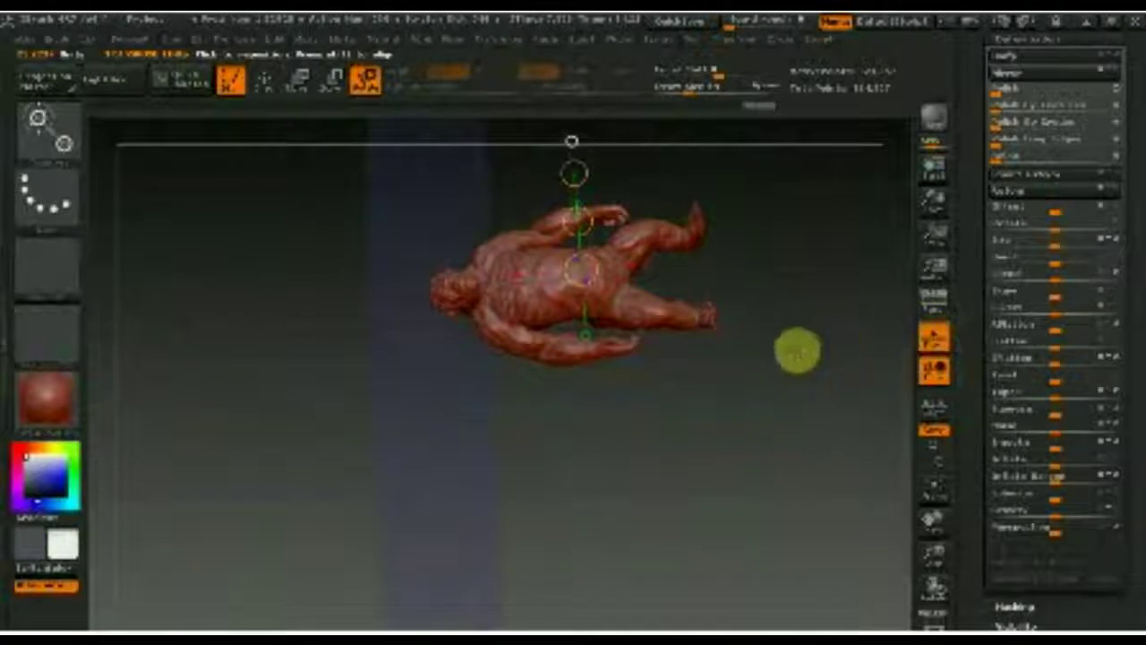
mouse_move(790, 355)
left_mouse_down()
mouse_move(744, 310)
mouse_move(752, 315)
left_mouse_up()
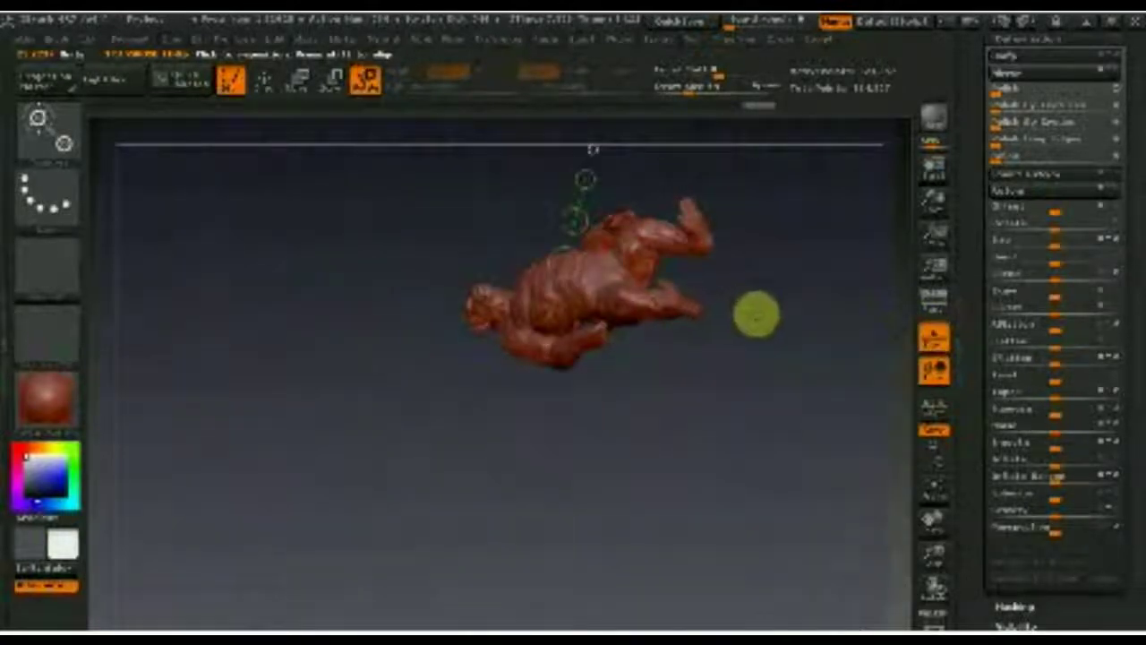
left_click_drag(787, 359, 711, 223)
mouse_move(767, 358)
left_mouse_down()
mouse_move(795, 365)
mouse_move(803, 404)
left_mouse_up()
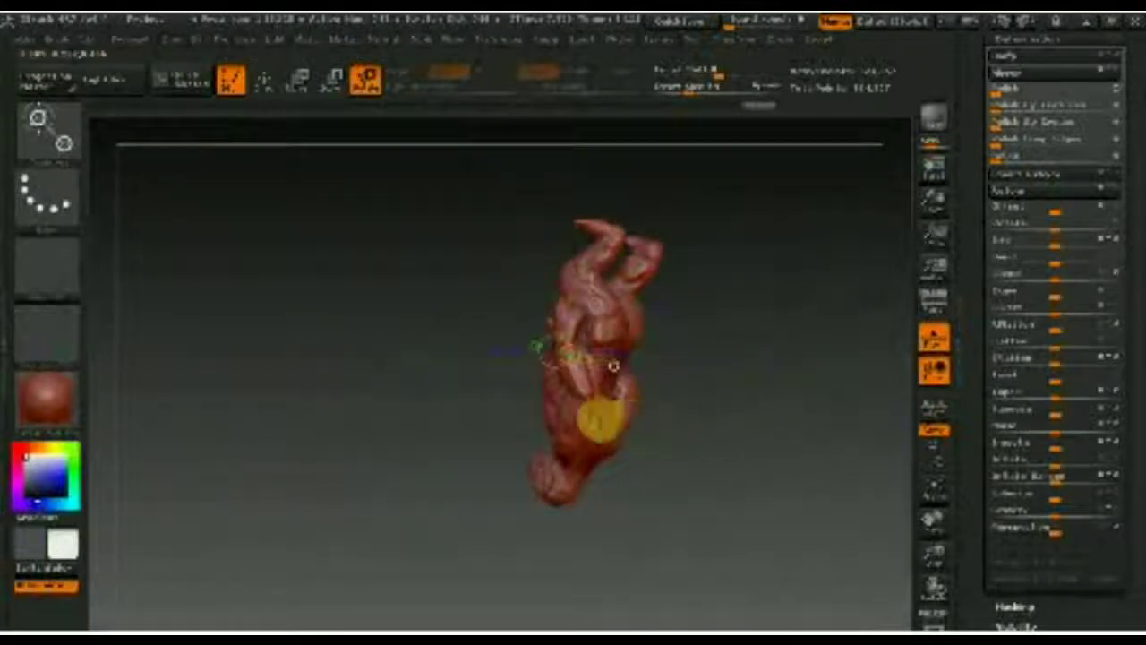
Rotate the ape with a Rotate transpose line so it stands upright, then zoom out
mouse_move(549, 253)
left_mouse_down()
mouse_move(501, 242)
mouse_move(345, 274)
mouse_move(315, 450)
mouse_move(328, 502)
mouse_move(322, 493)
mouse_move(426, 479)
mouse_move(631, 421)
left_mouse_up()
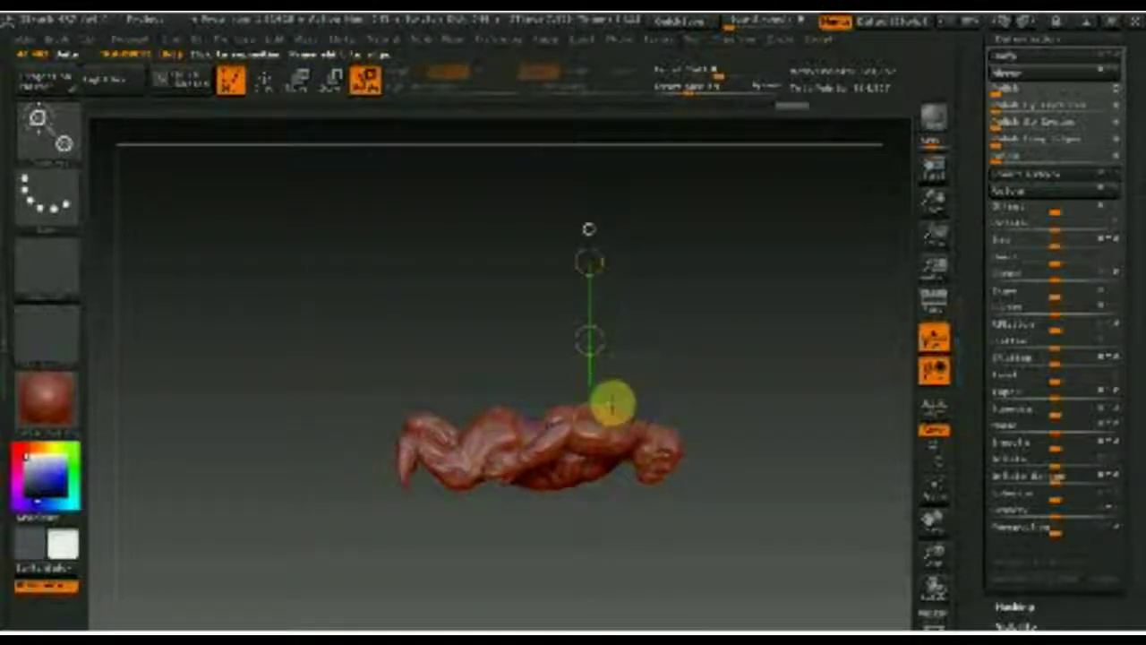
mouse_move(591, 254)
left_mouse_down()
mouse_move(517, 263)
mouse_move(611, 261)
mouse_move(489, 266)
mouse_move(388, 292)
mouse_move(361, 396)
mouse_move(511, 371)
mouse_move(806, 350)
mouse_move(743, 374)
mouse_move(739, 409)
left_mouse_up()
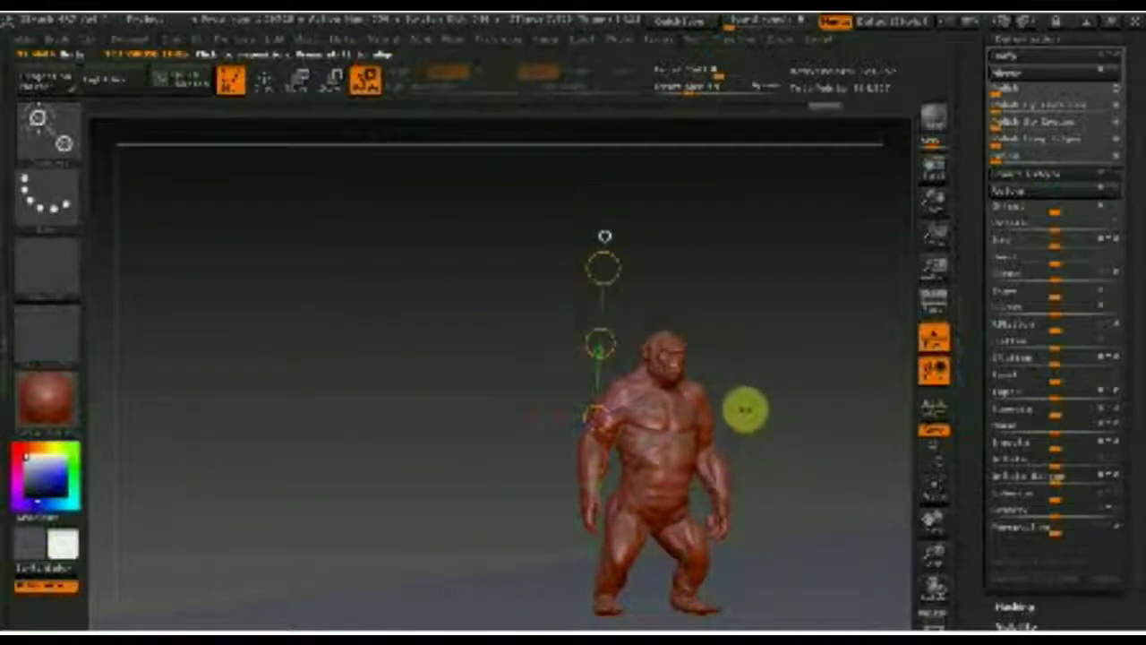
left_click_drag(772, 422, 725, 326, "alt")
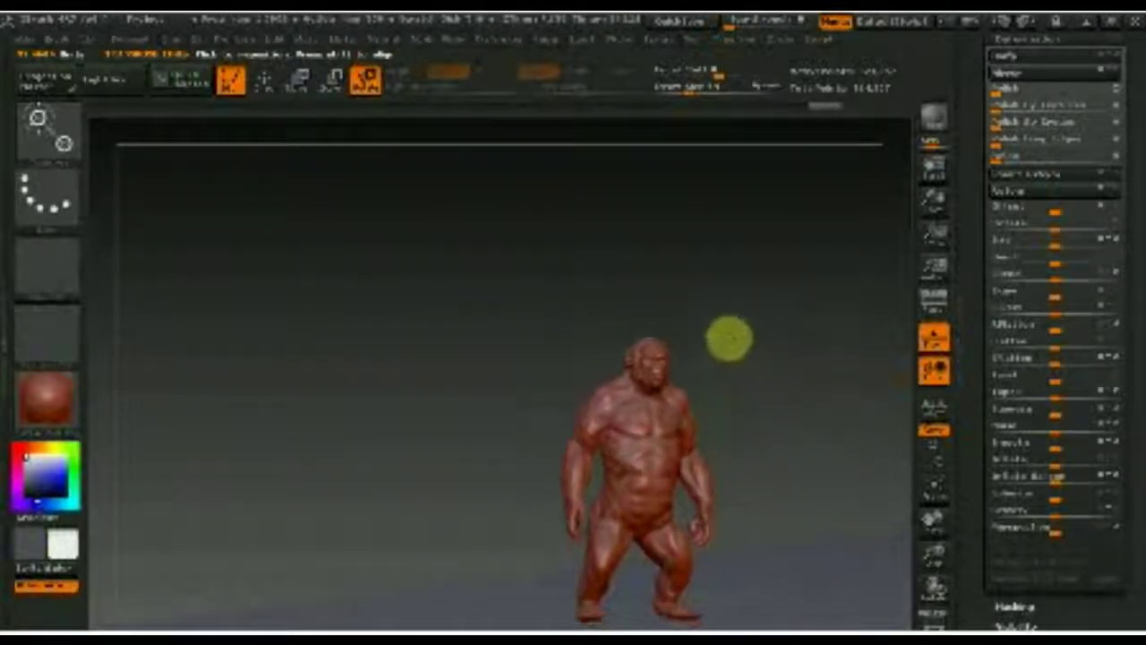
Straighten the ape vertically with a small transpose rotation through its head and torso
left_click_drag(624, 303, 618, 380)
left_click_drag(619, 337, 610, 335)
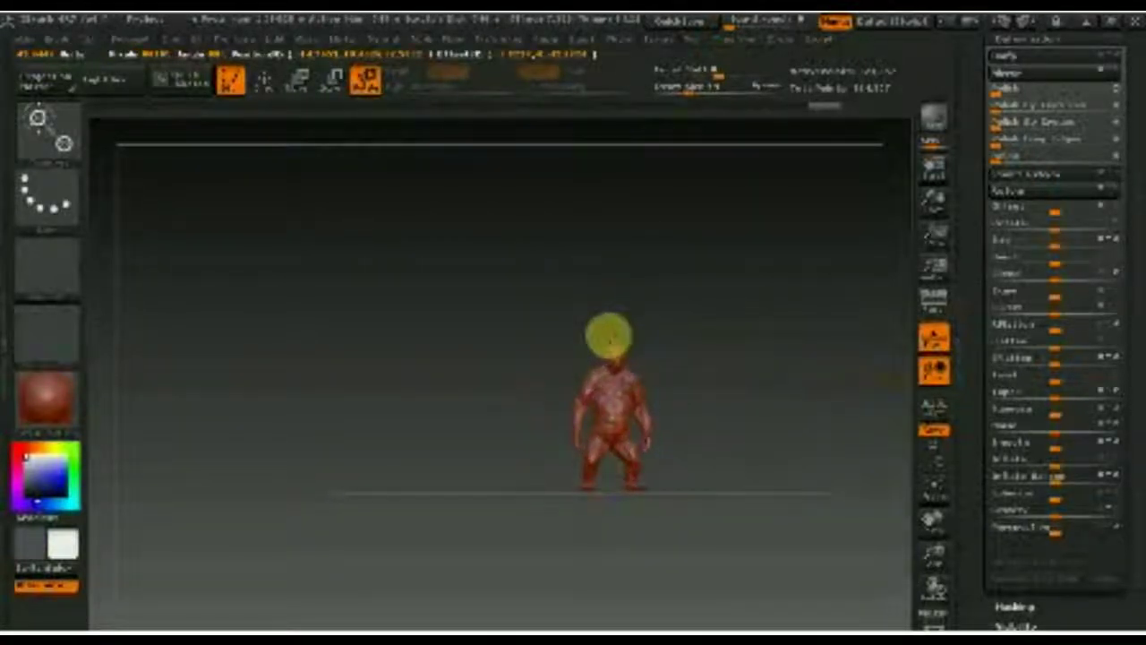
mouse_move(809, 384)
left_mouse_down("alt")
mouse_move(798, 363)
mouse_move(759, 501)
mouse_move(780, 621)
mouse_move(832, 529)
left_mouse_up("alt")
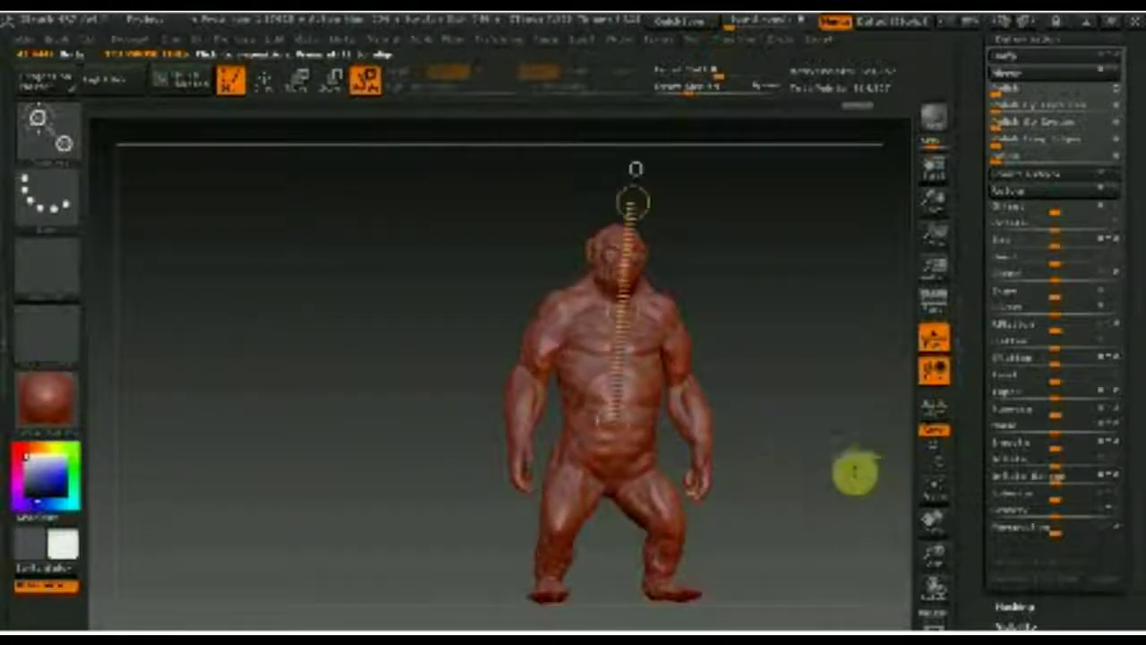
Turn the ape to face straight forward, then return to Draw mode for sculpting
mouse_move(821, 414)
left_mouse_down()
mouse_move(775, 409)
mouse_move(767, 448)
mouse_move(775, 430)
mouse_move(623, 426)
left_mouse_up()
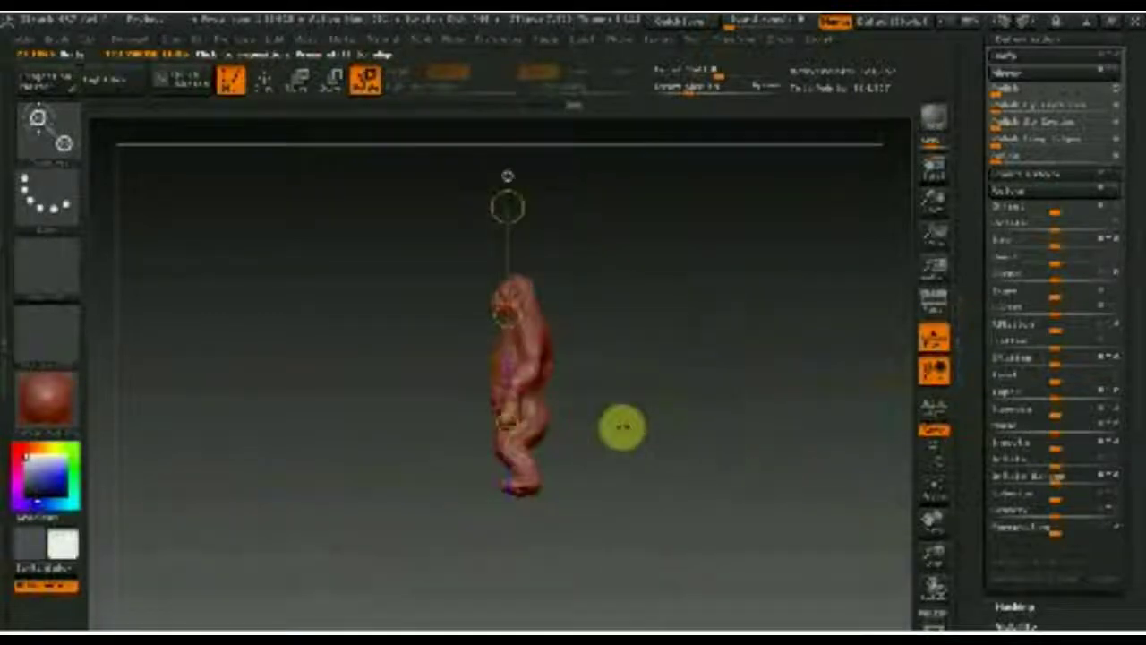
left_click_drag(657, 356, 754, 355)
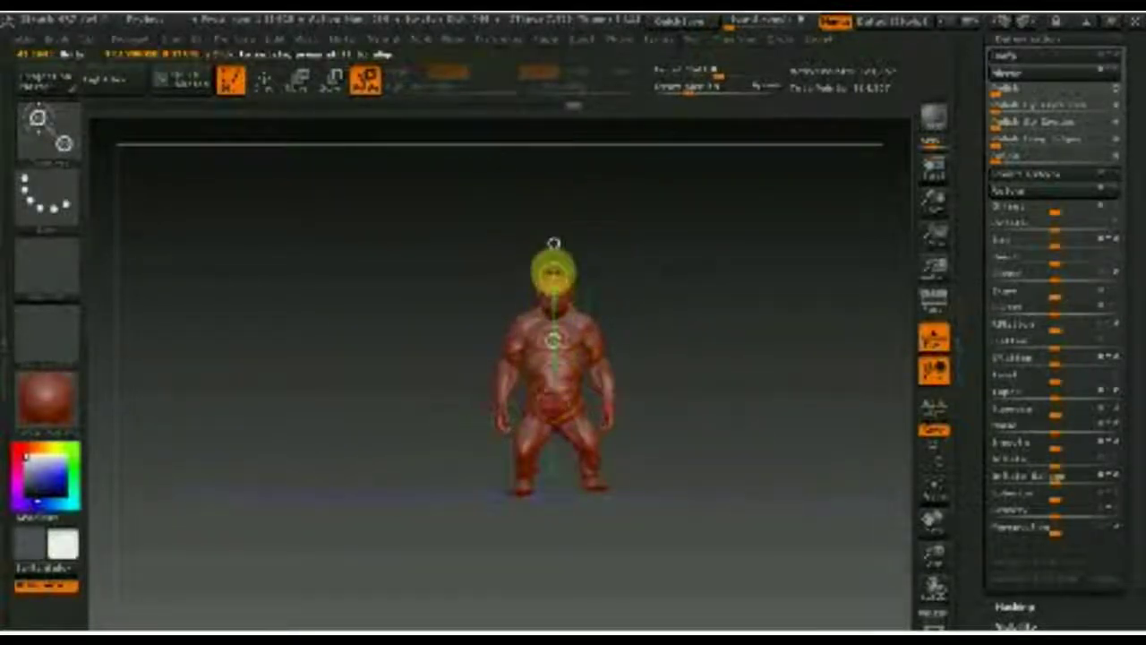
left_click_drag(561, 273, 553, 243)
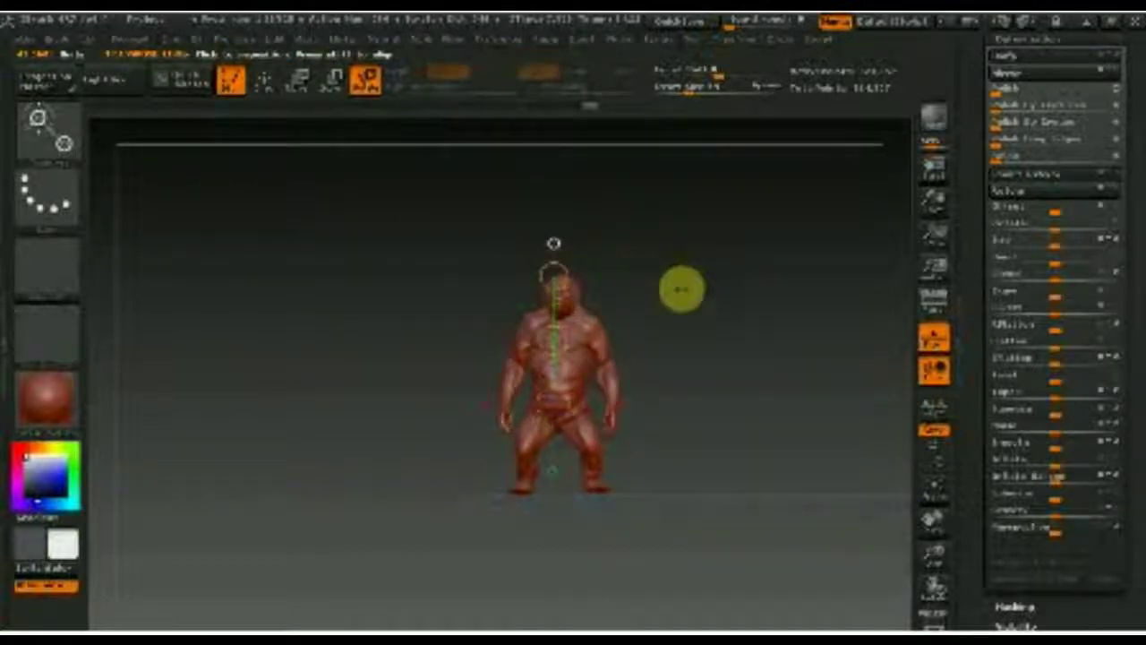
left_click(268, 80)
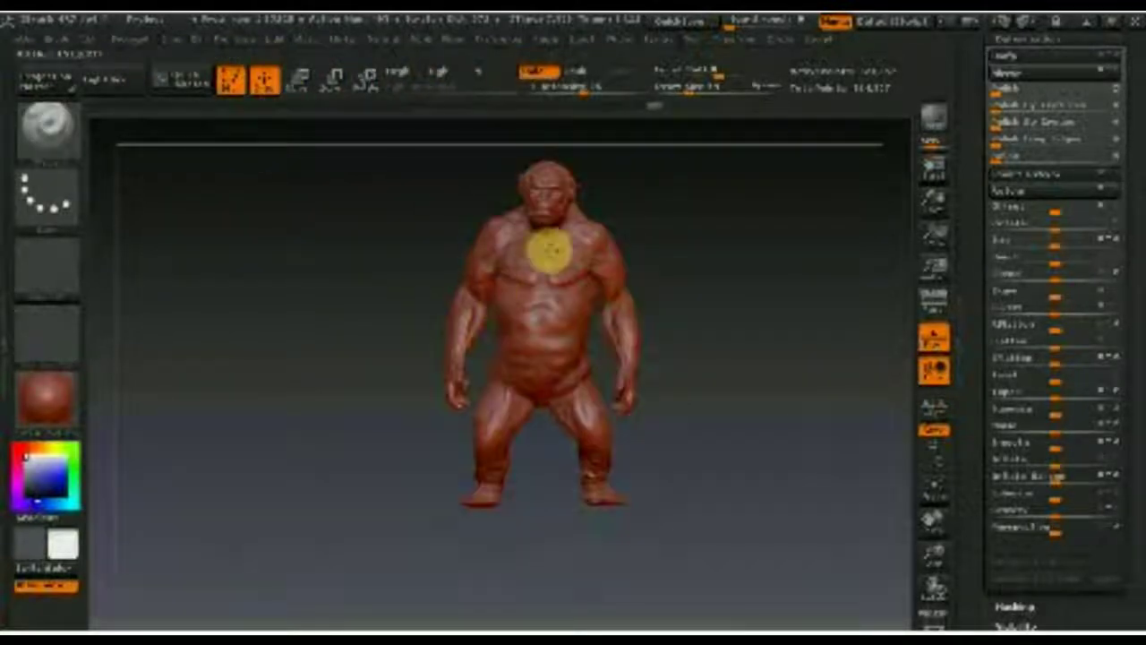
Turn off Floor, undo a test belly dent, step up one subdivision level, and switch to Sculptris
left_click(934, 337)
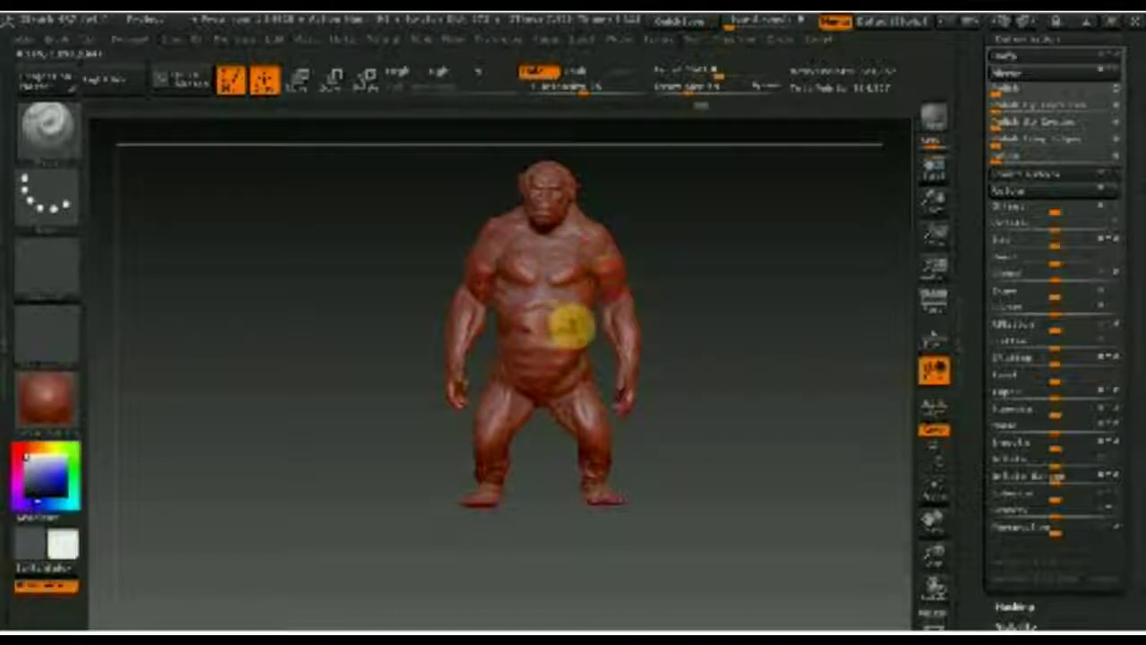
left_click(541, 318)
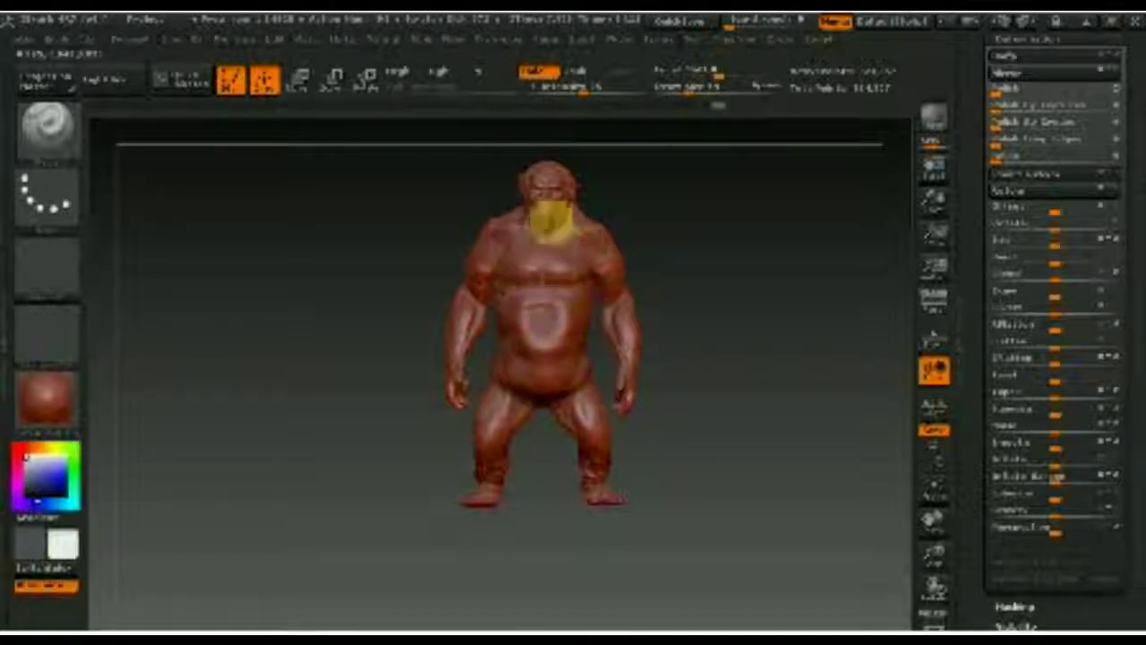
key("ctrl+z")
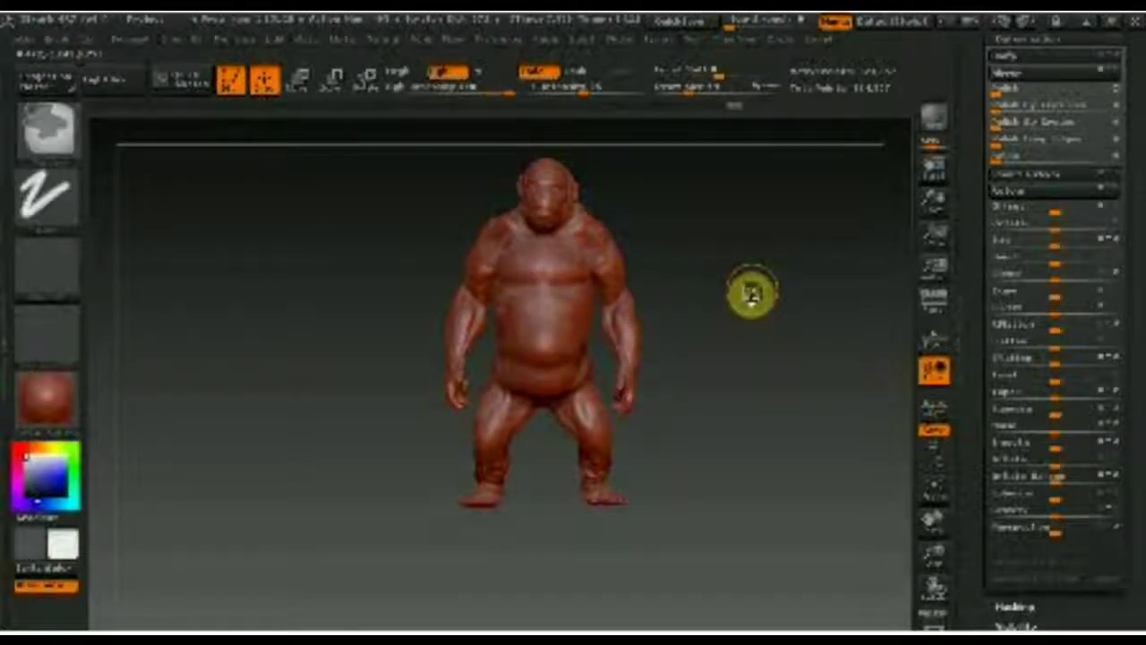
key("d")
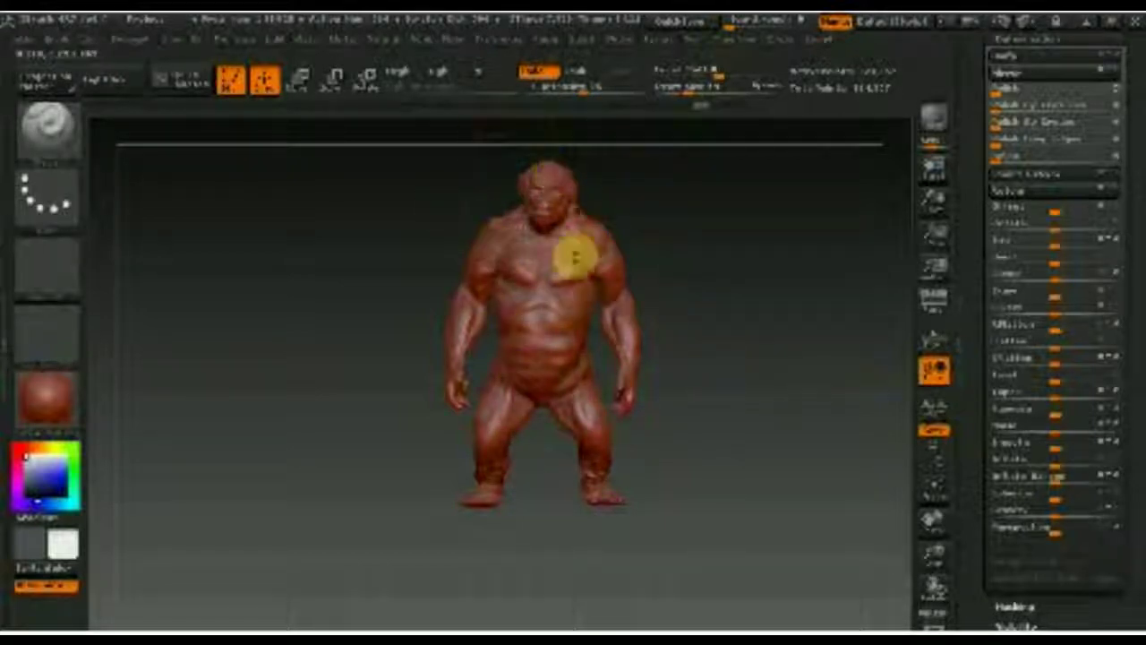
left_click(1095, 24)
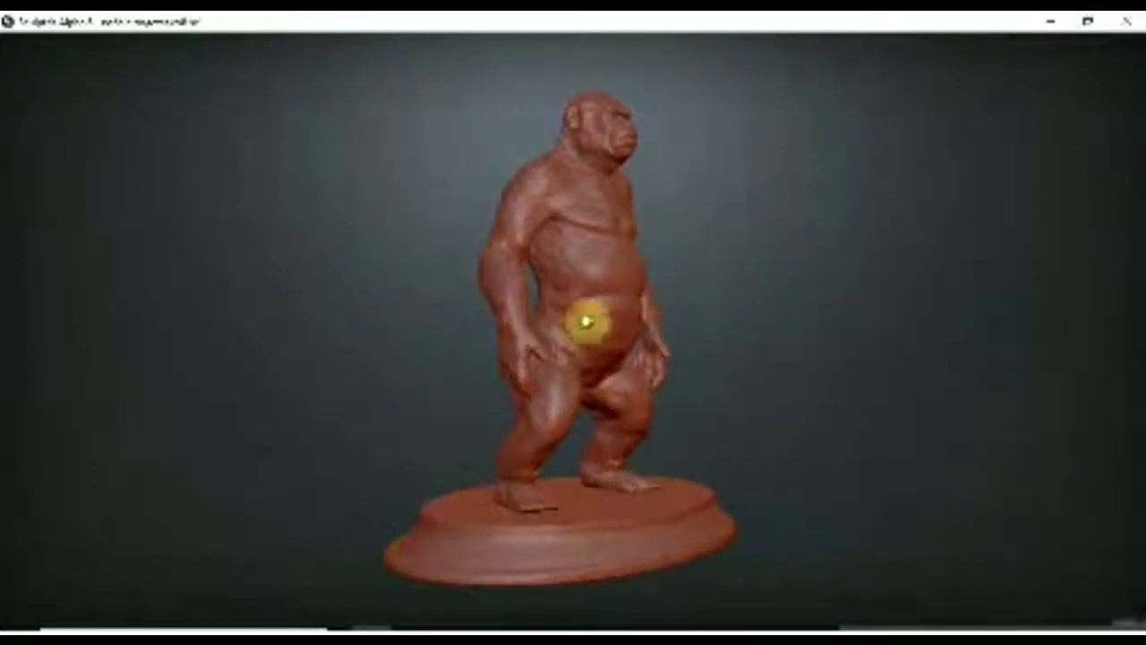
mouse_move(825, 368)
left_mouse_down()
mouse_move(648, 412)
mouse_move(760, 420)
mouse_move(749, 420)
mouse_move(765, 400)
left_mouse_up()
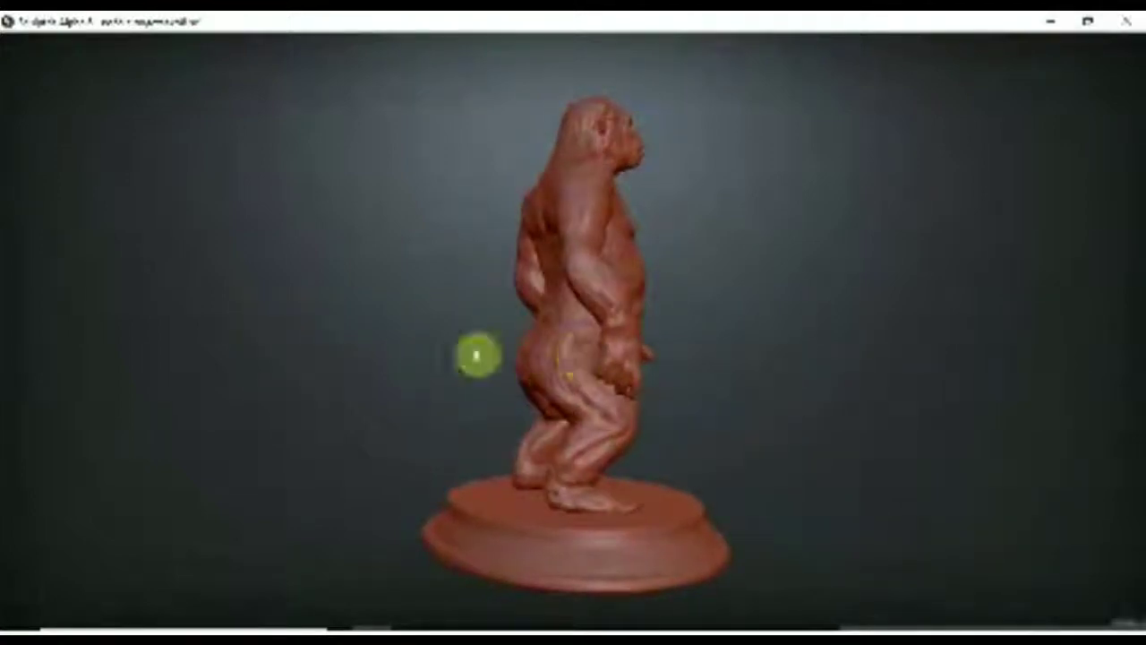
mouse_move(417, 251)
left_mouse_down()
mouse_move(522, 327)
mouse_move(504, 332)
mouse_move(614, 328)
mouse_move(585, 290)
mouse_move(680, 261)
left_mouse_up()
mouse_move(565, 334)
left_mouse_down()
mouse_move(543, 307)
mouse_move(481, 289)
mouse_move(591, 390)
mouse_move(550, 367)
mouse_move(681, 361)
mouse_move(803, 338)
mouse_move(851, 366)
left_mouse_up()
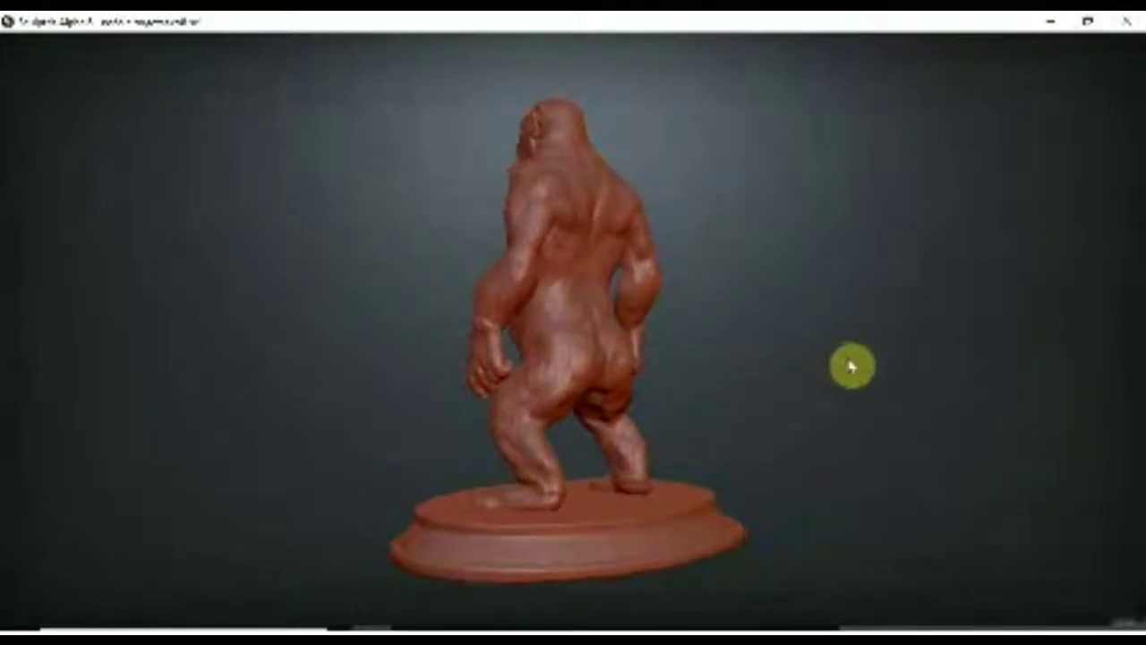